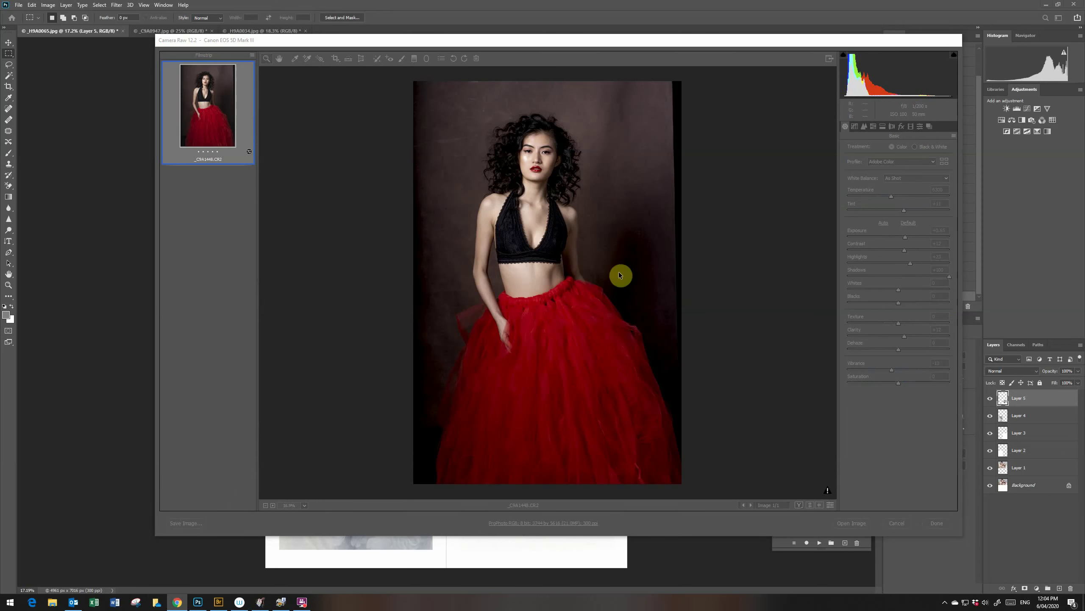
Step: Reset Camera Raw's basic sliders, then set Exposure +0.80, Shadows +100, Tint +10 and Clarity 0
left_click(606, 64)
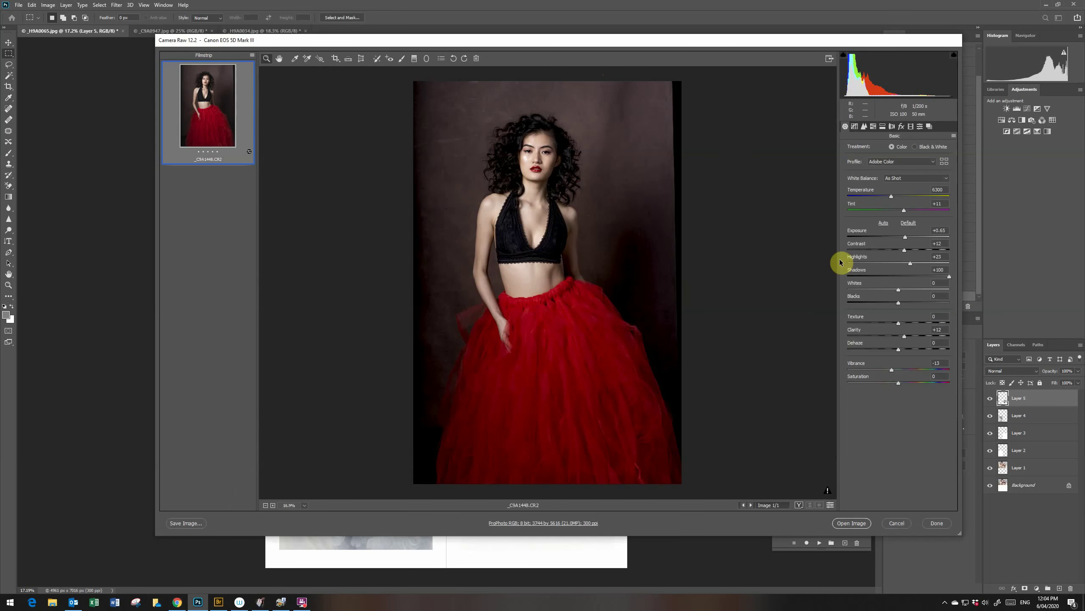
left_click(908, 223)
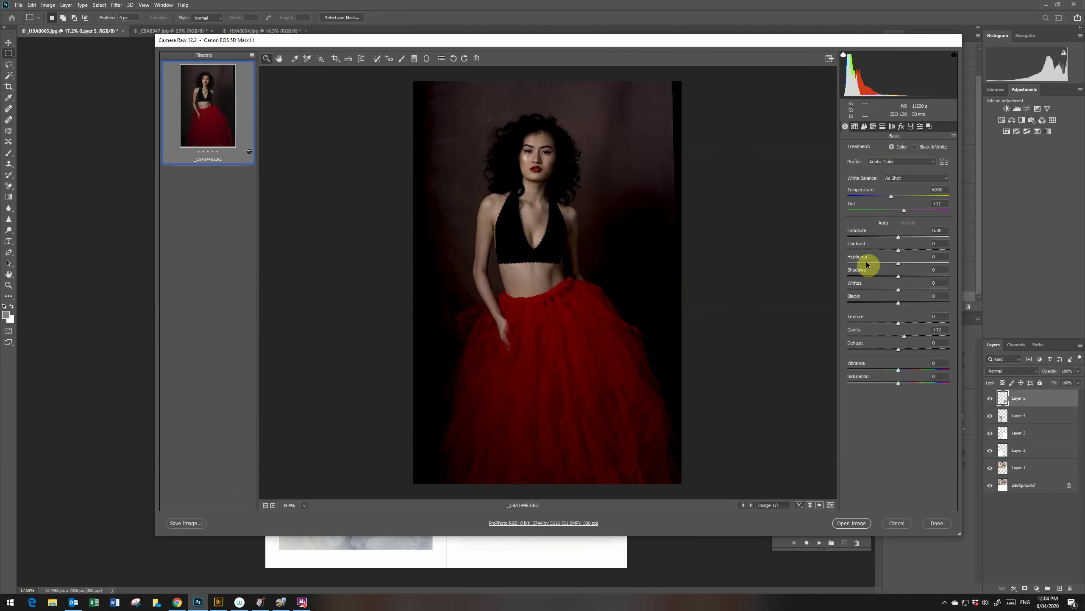
left_click(939, 230)
type("1")
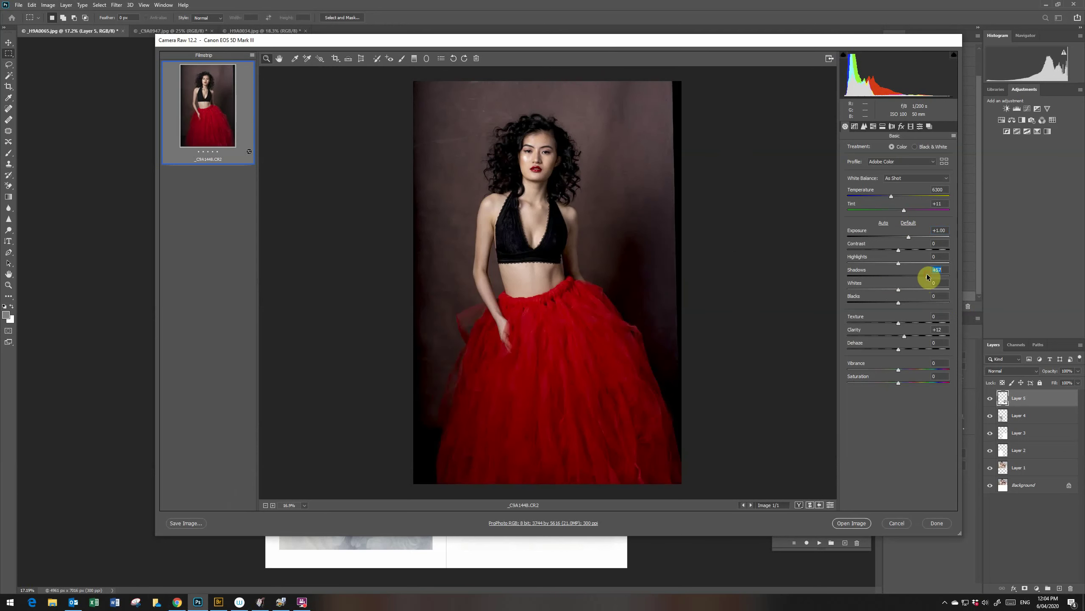
left_click_drag(927, 276, 944, 277)
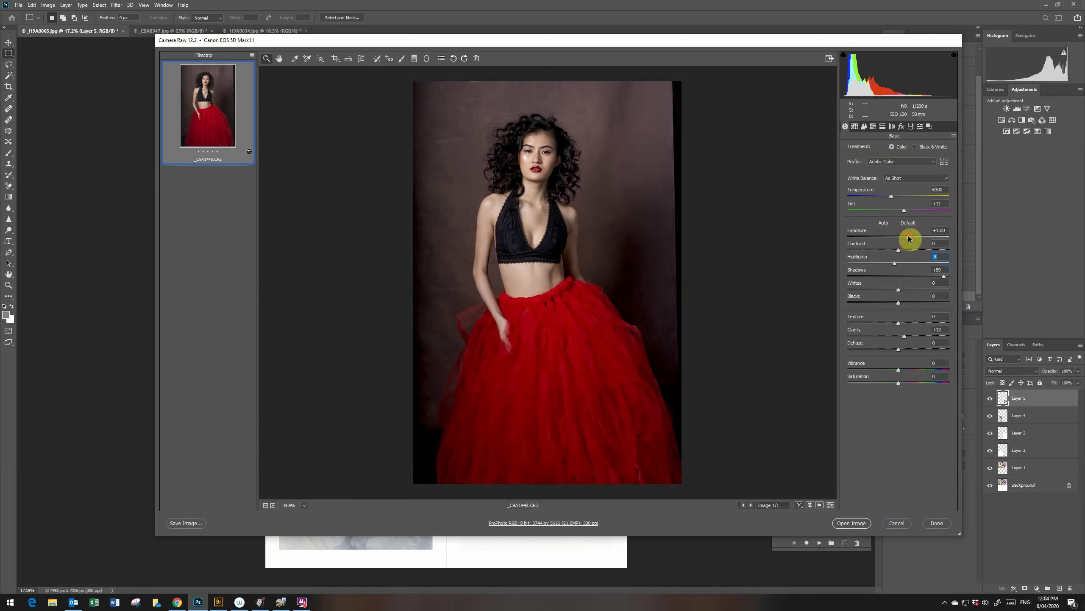
left_click_drag(909, 238, 907, 238)
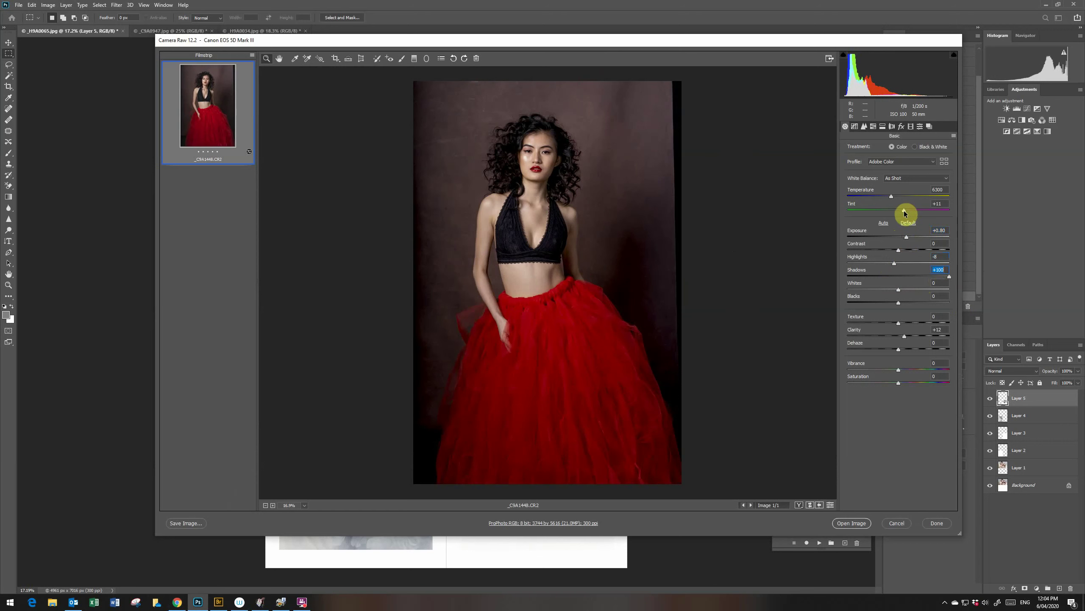
left_click_drag(904, 210, 904, 211)
left_click_drag(898, 212, 905, 210)
left_click(945, 329)
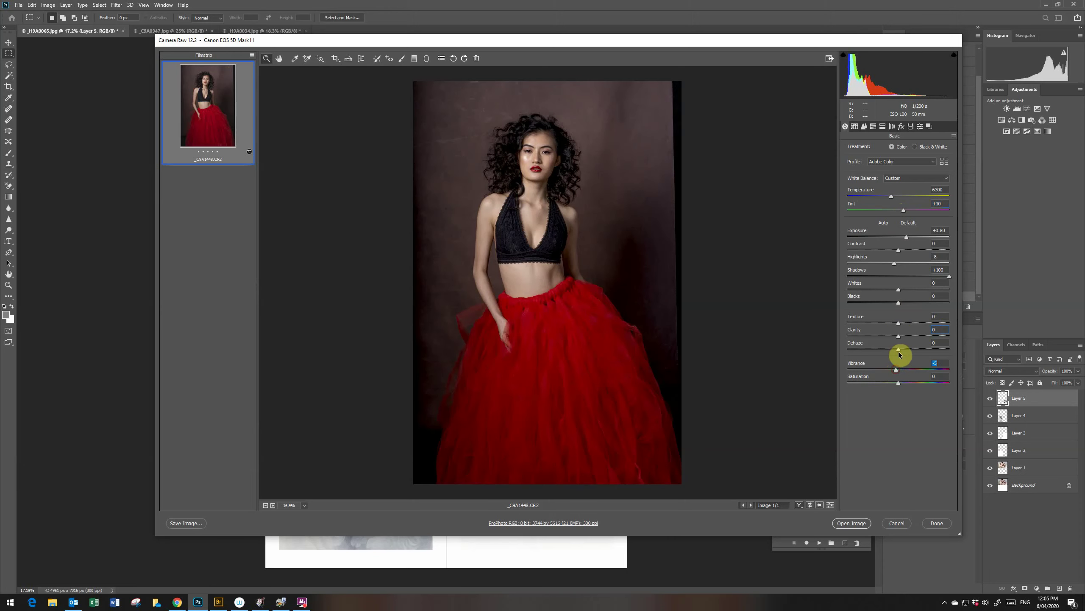
Step: Open the adjusted photo in Photoshop and add a Curves layer with the white point moved
left_click(852, 522)
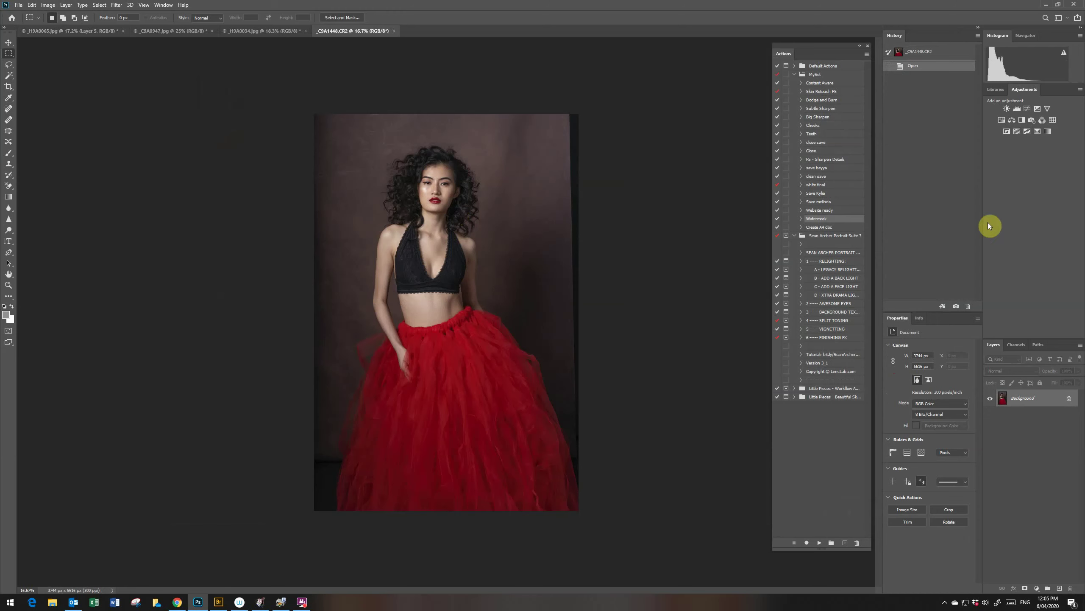
left_click(1027, 108)
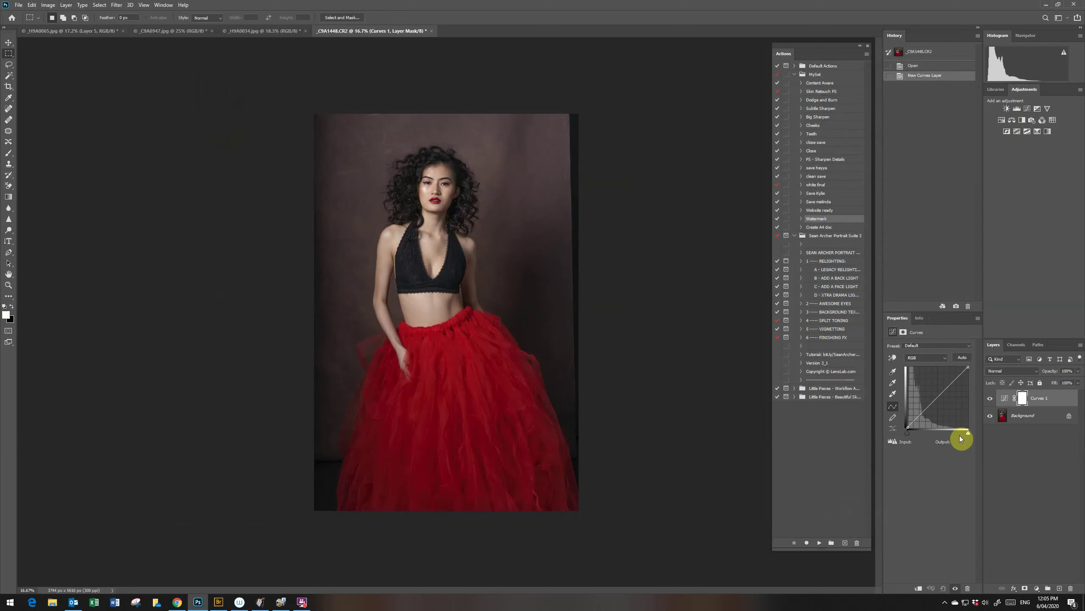
left_click(968, 431)
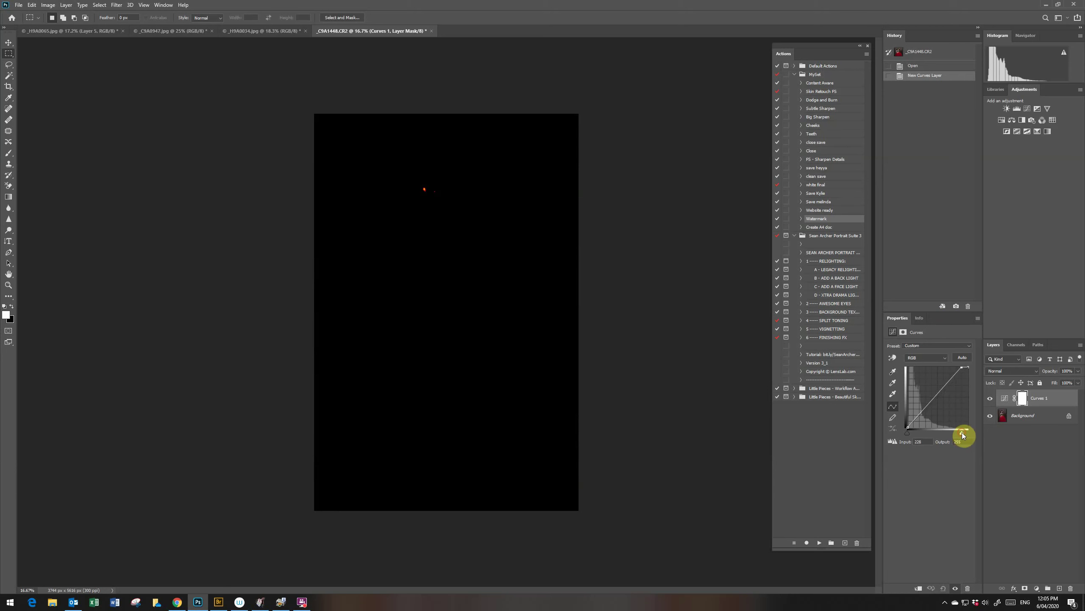
left_click_drag(963, 436, 962, 434)
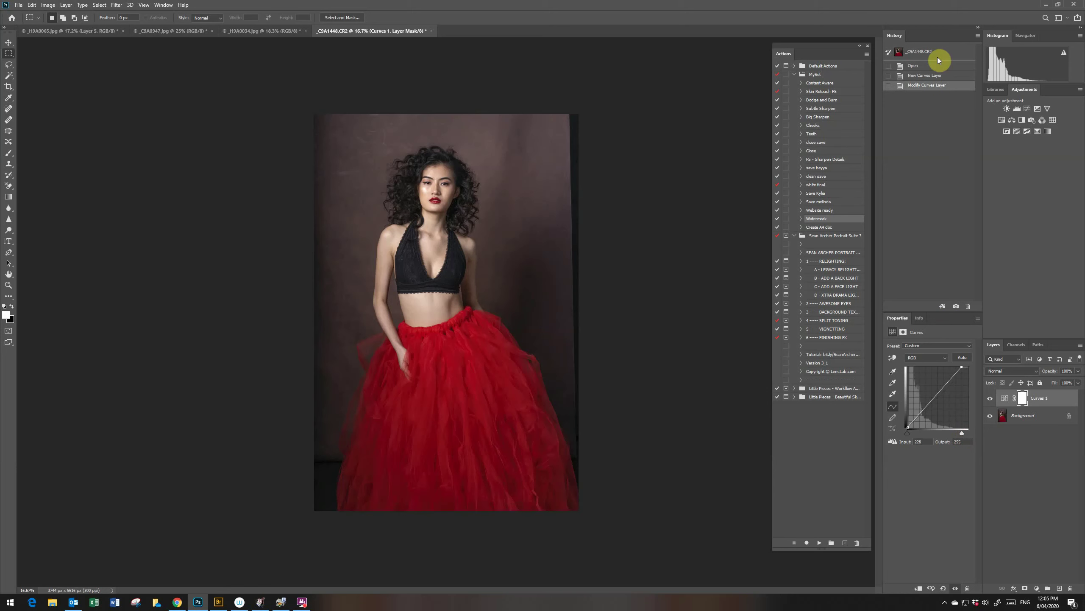
left_click(990, 398)
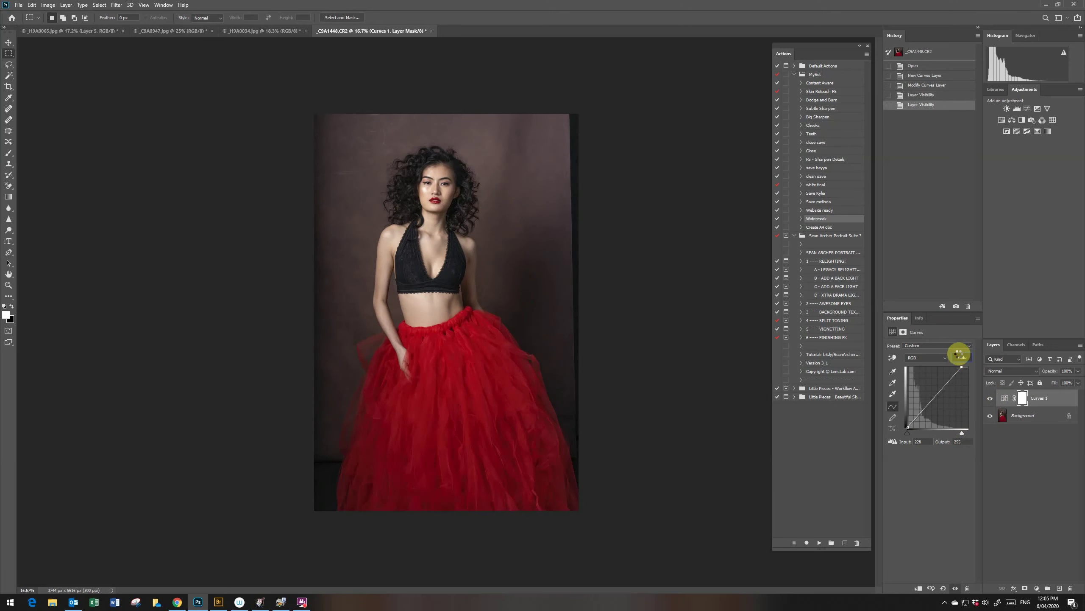
Step: Apply Auto curves at 64% opacity and flatten the image into the Background
left_click(959, 355)
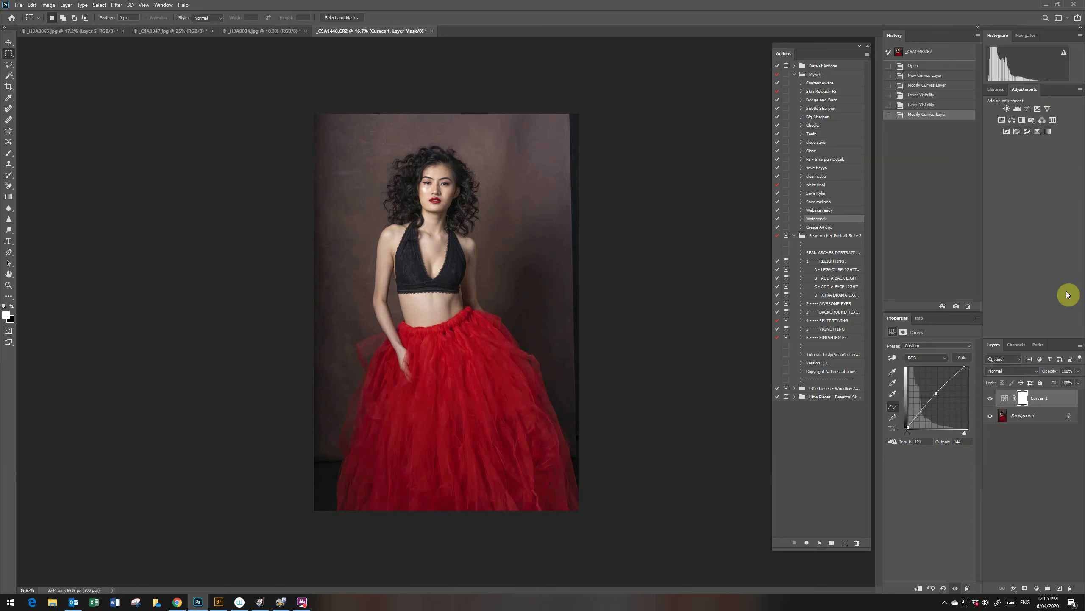
left_click(1065, 381)
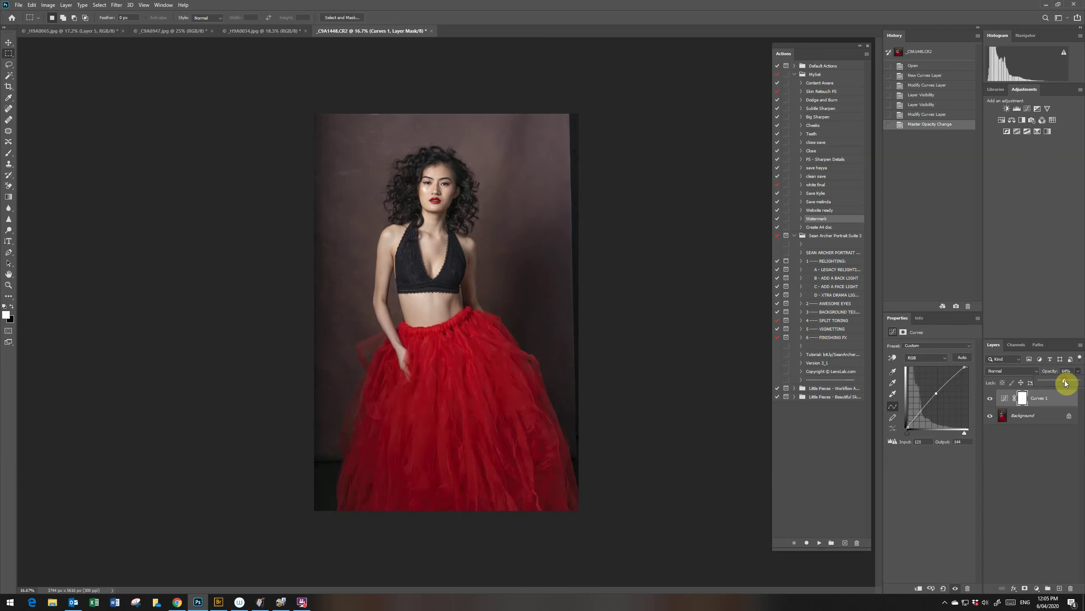
right_click(1044, 420)
left_click(1037, 501)
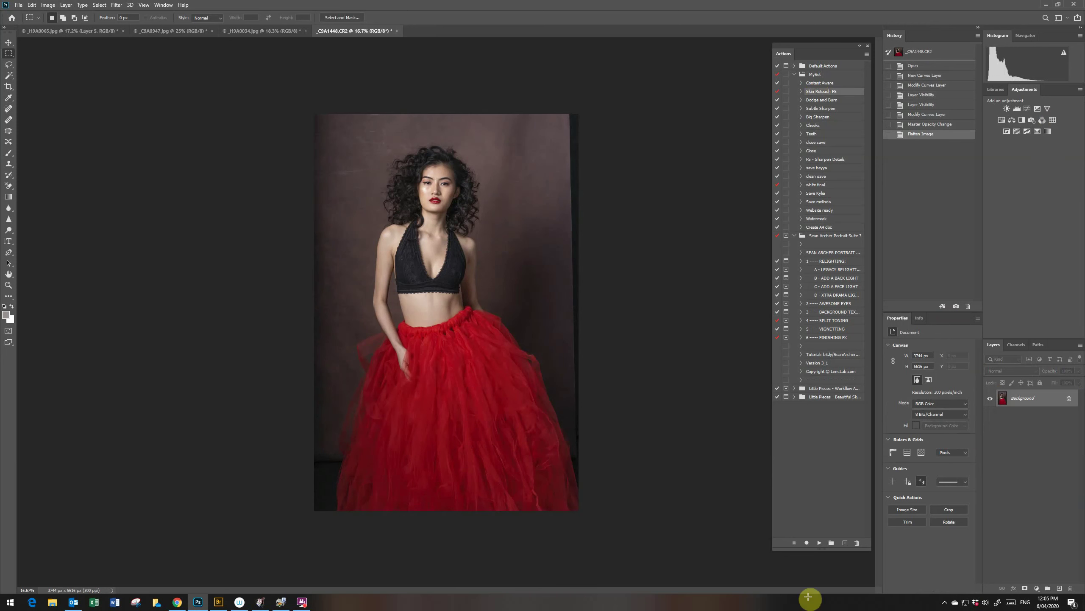
Step: Run the Skin Retouch FS action, zoom in on the face, and toggle Skin Texture to compare
left_click(819, 542)
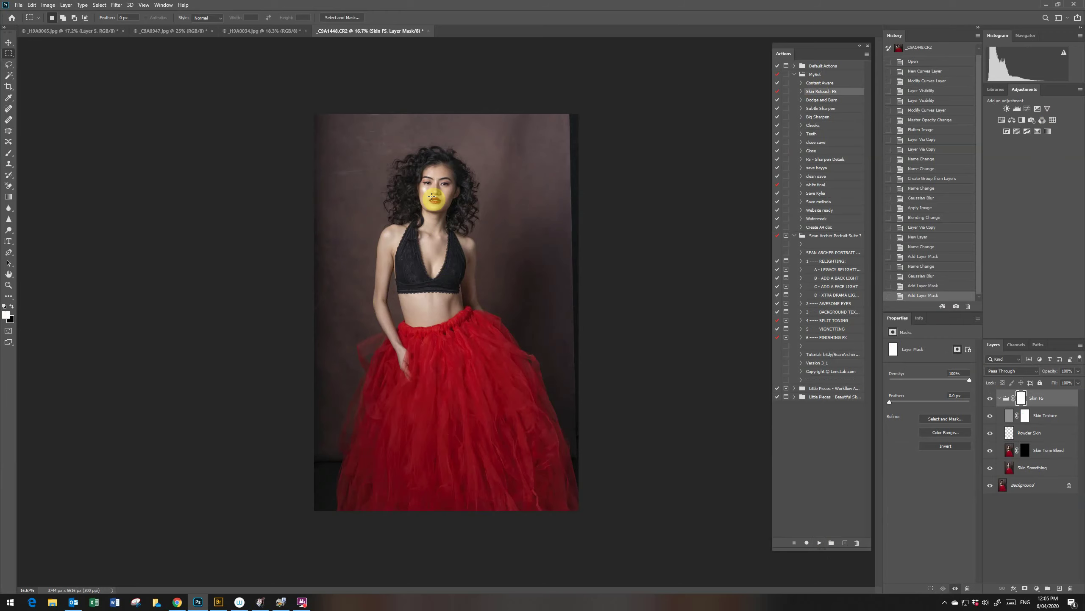
key("z")
left_click_drag(432, 182, 502, 255)
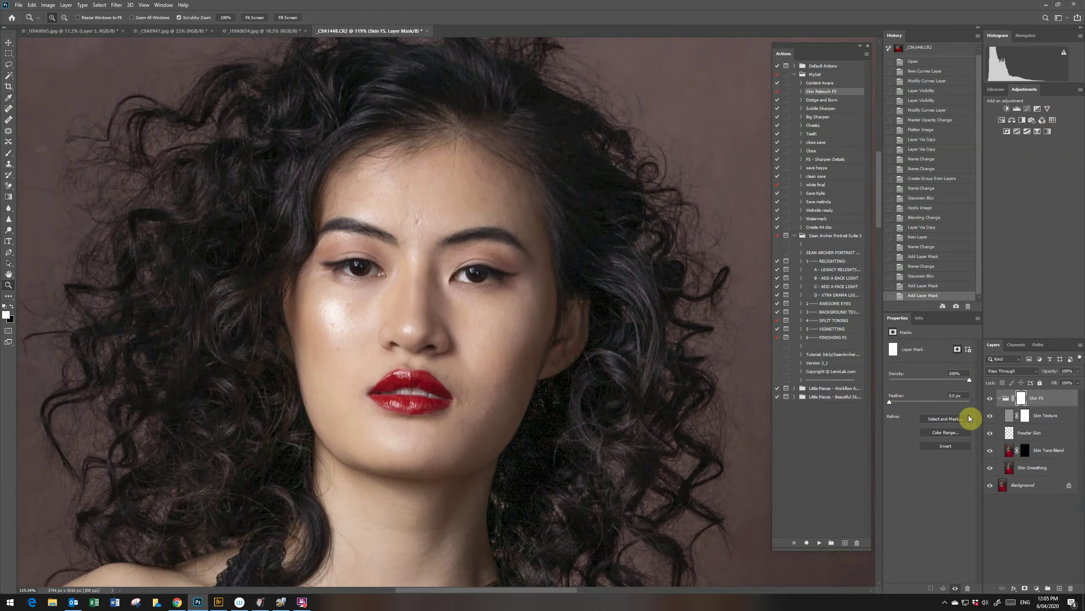
left_click(990, 415)
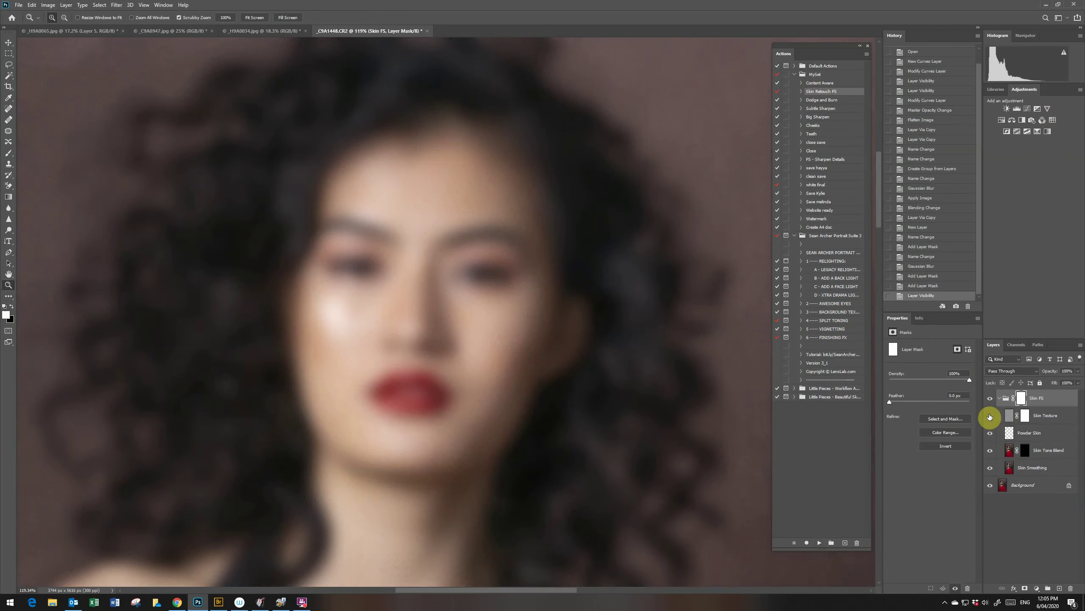
left_click(990, 416)
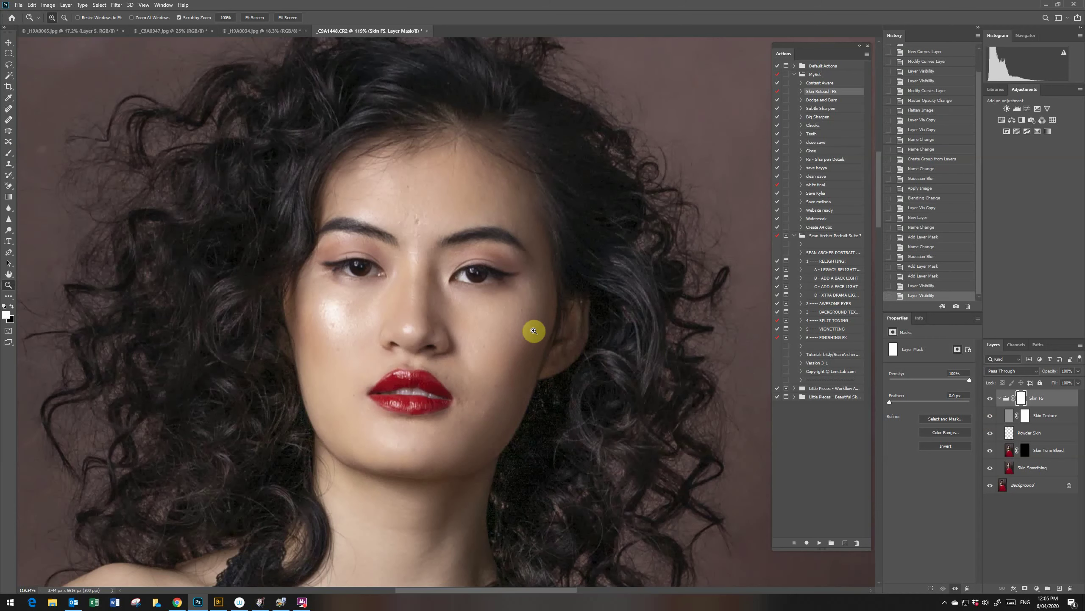
key("j")
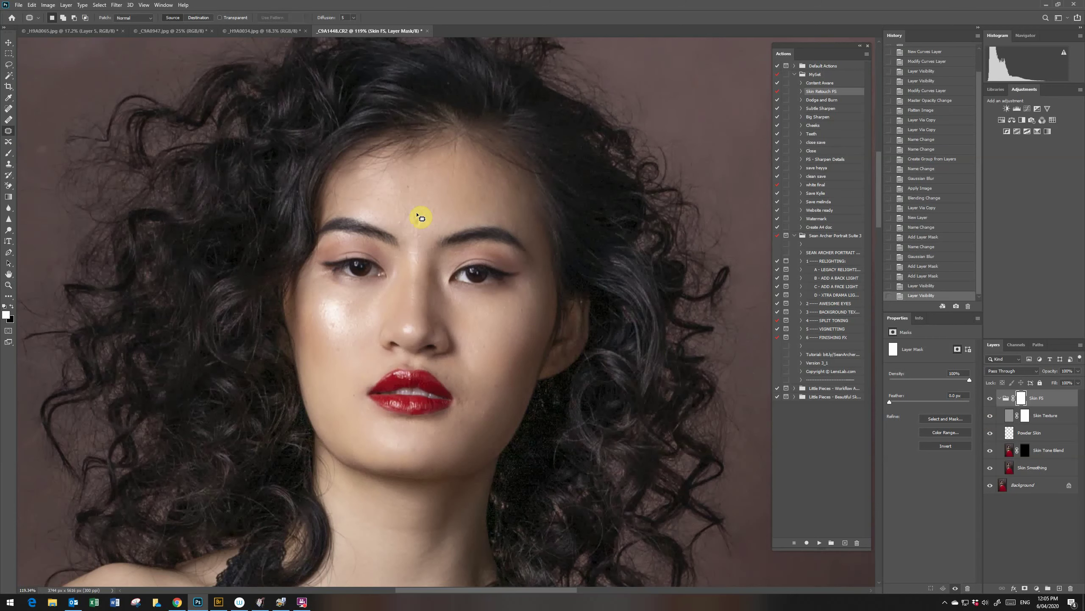
Step: Patch out the forehead blemishes on the Skin Texture layer
left_click_drag(421, 216, 454, 211)
key("ctrl+d")
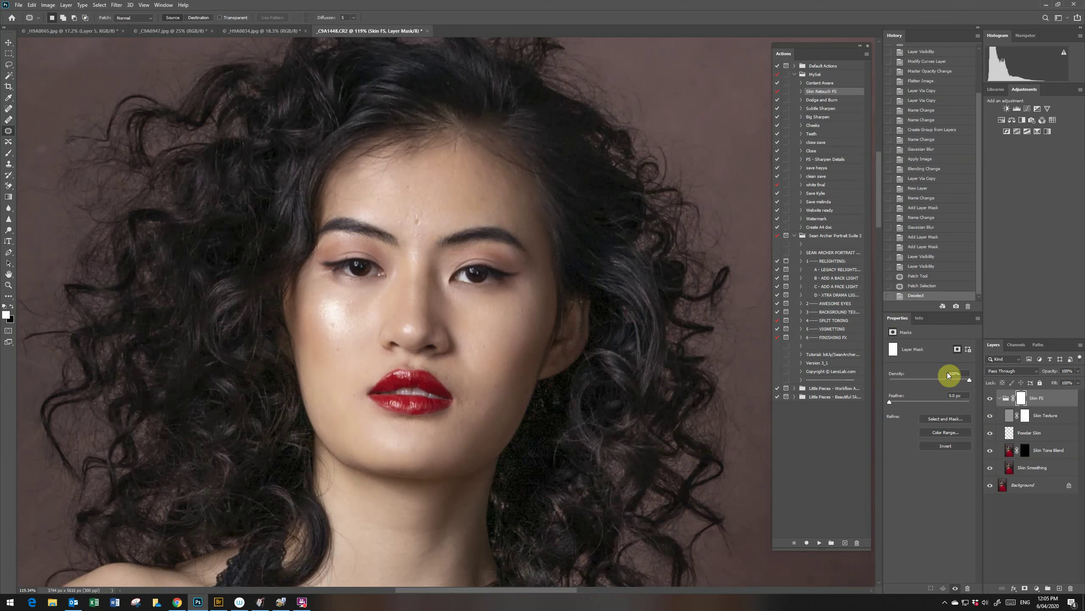
left_click(1012, 413)
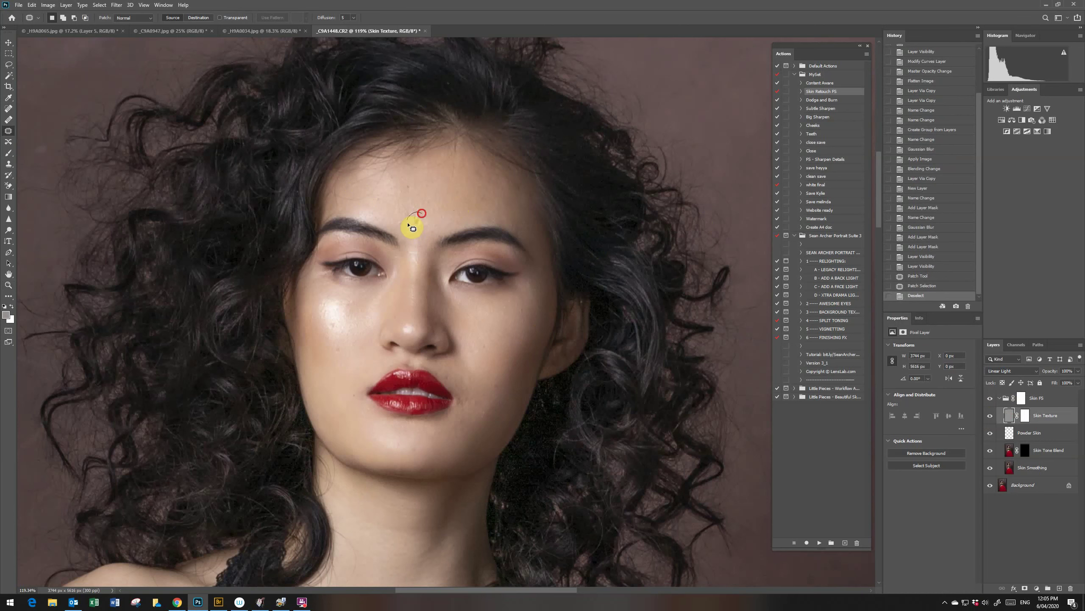
left_click_drag(411, 226, 421, 202)
key("ctrl+d")
Step: Patch out the spots on the cheek, lower cheek and chin
left_click(334, 316)
mouse_move(338, 327)
left_mouse_down()
mouse_move(335, 315)
mouse_move(354, 347)
mouse_move(335, 354)
mouse_move(351, 340)
left_mouse_up()
key("ctrl+d")
key("ctrl+d")
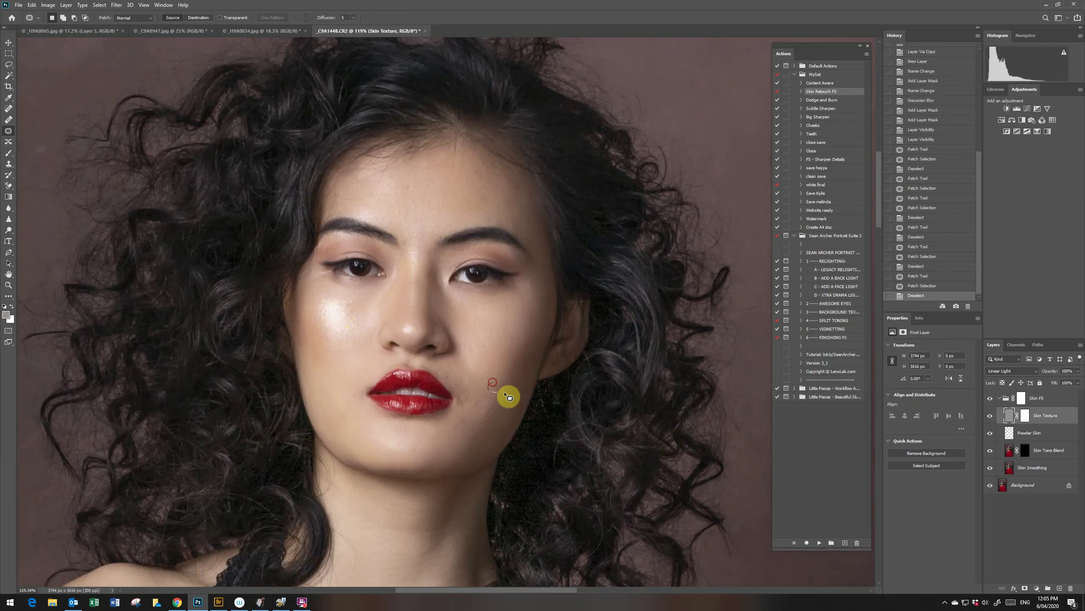
left_click_drag(509, 397, 509, 375)
key("ctrl+d")
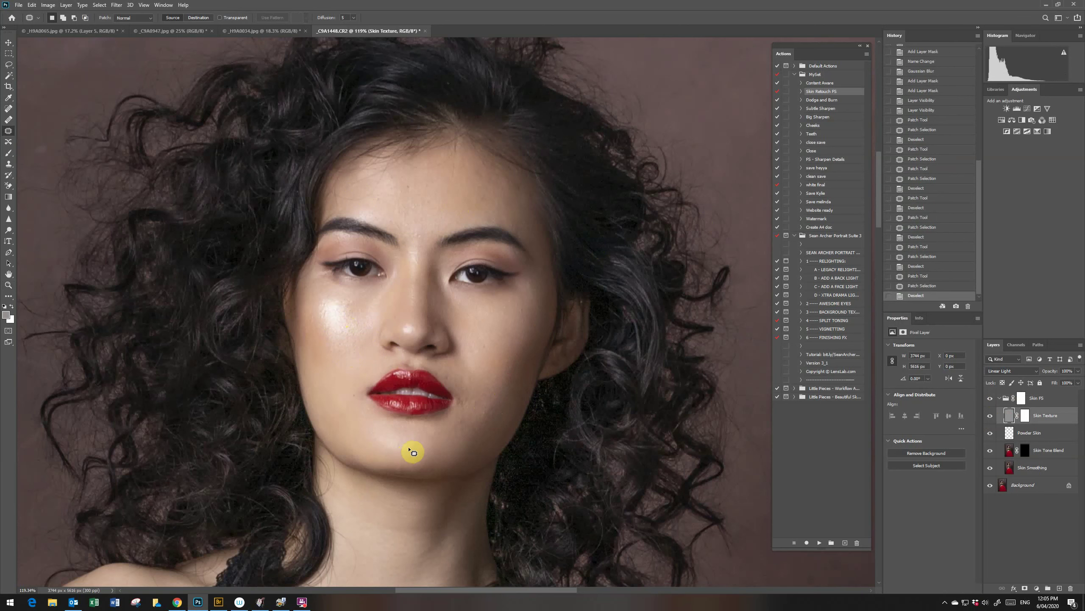
mouse_move(429, 452)
left_mouse_down()
mouse_move(480, 376)
mouse_move(468, 380)
left_mouse_up()
key("ctrl+d")
key("ctrl+d")
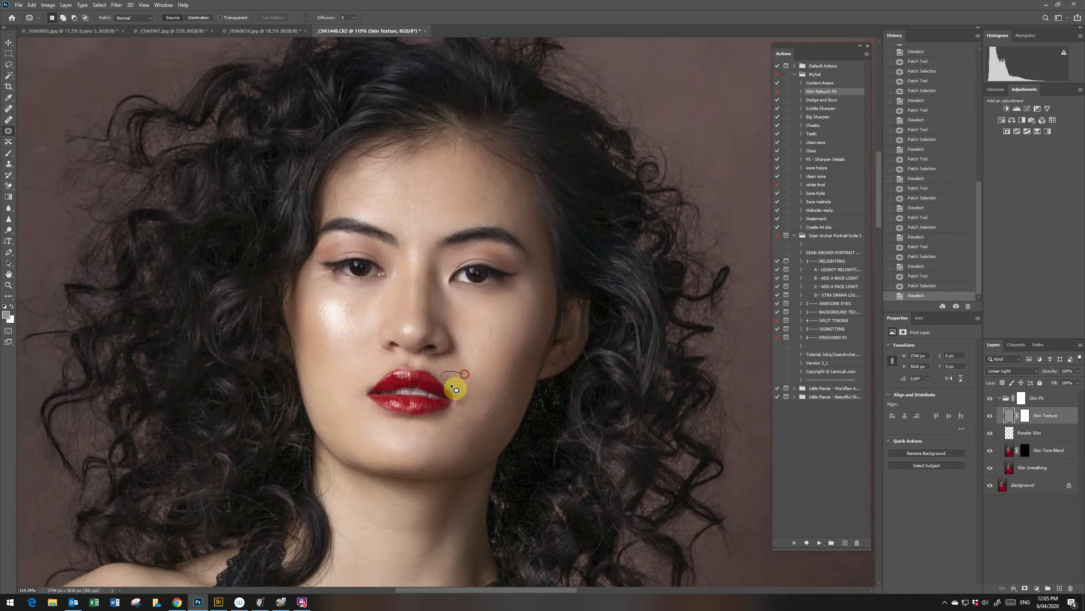
key("ctrl+d")
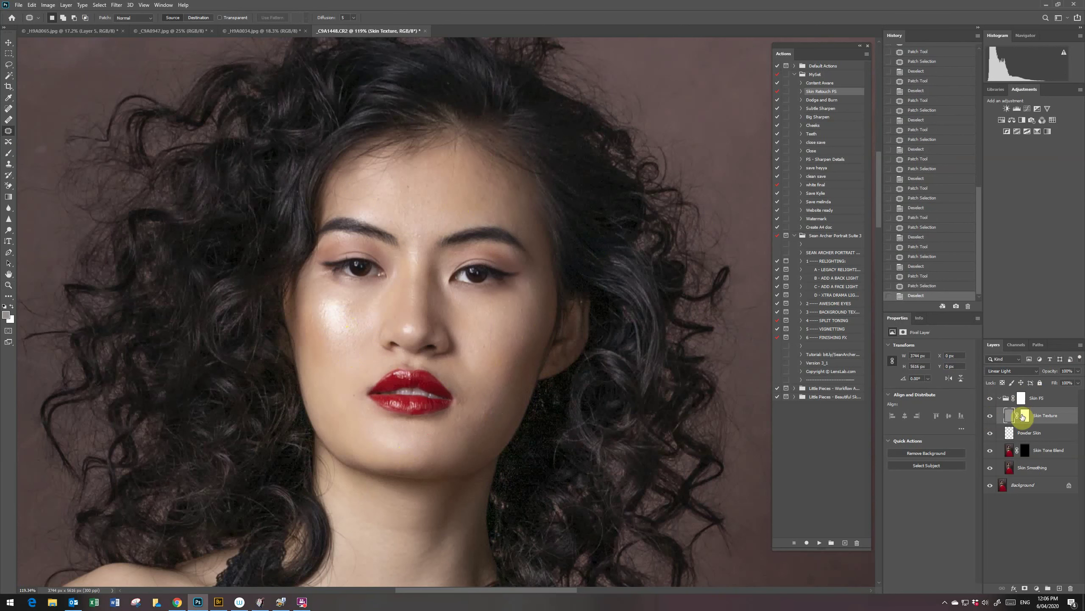
left_click(1024, 415)
Step: Paint the Skin Texture mask black over forehead, cheek, lip and nose with a 70 px brush
key("b")
key("x")
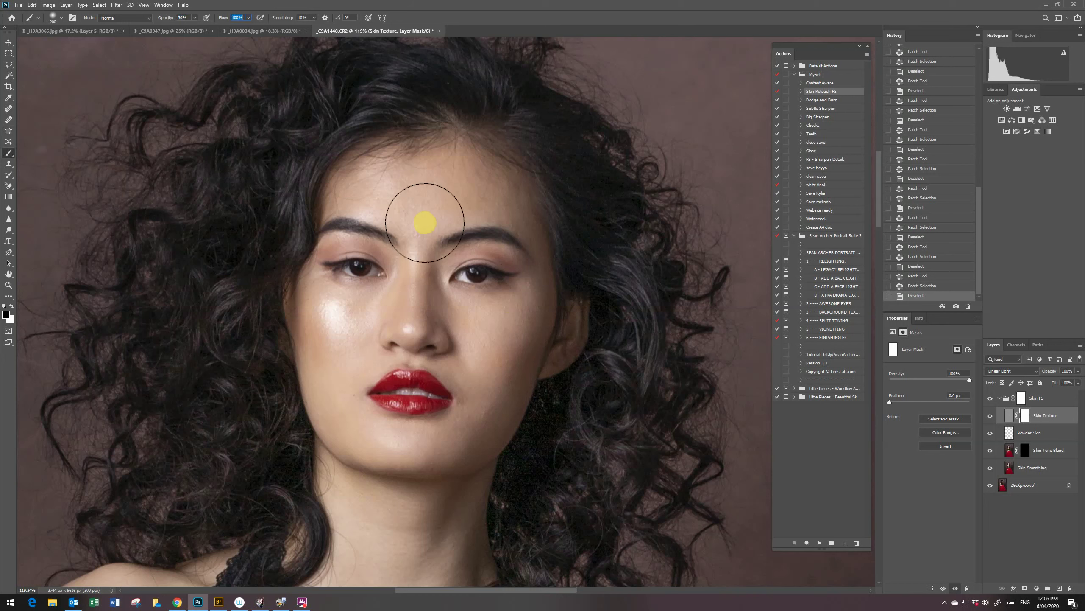
key("bracketleft")
key("bracketleft")
key("bracketleft")
left_click(420, 206)
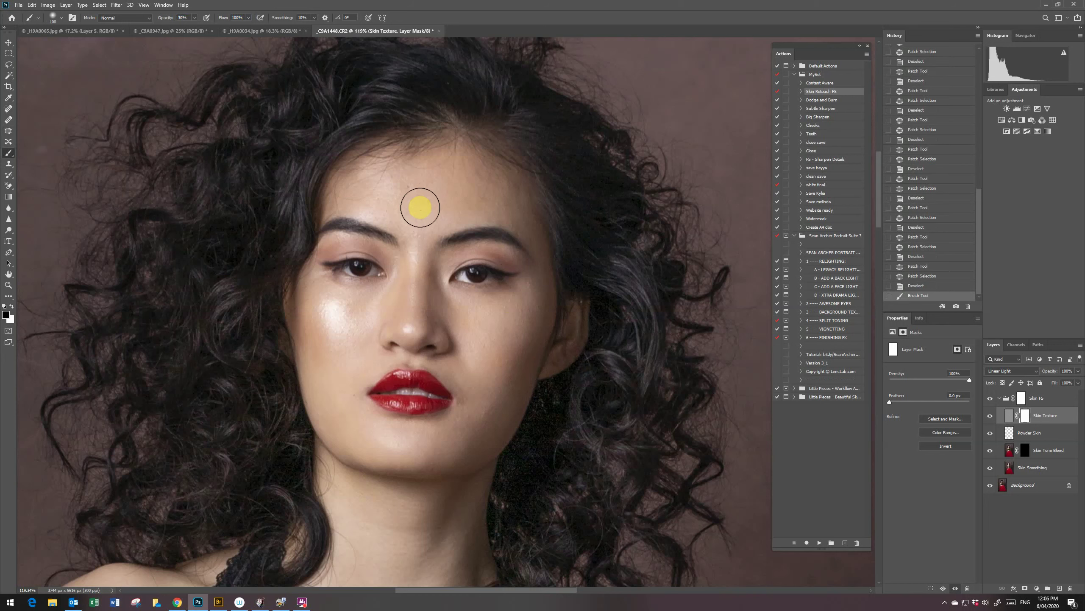
left_click(462, 315)
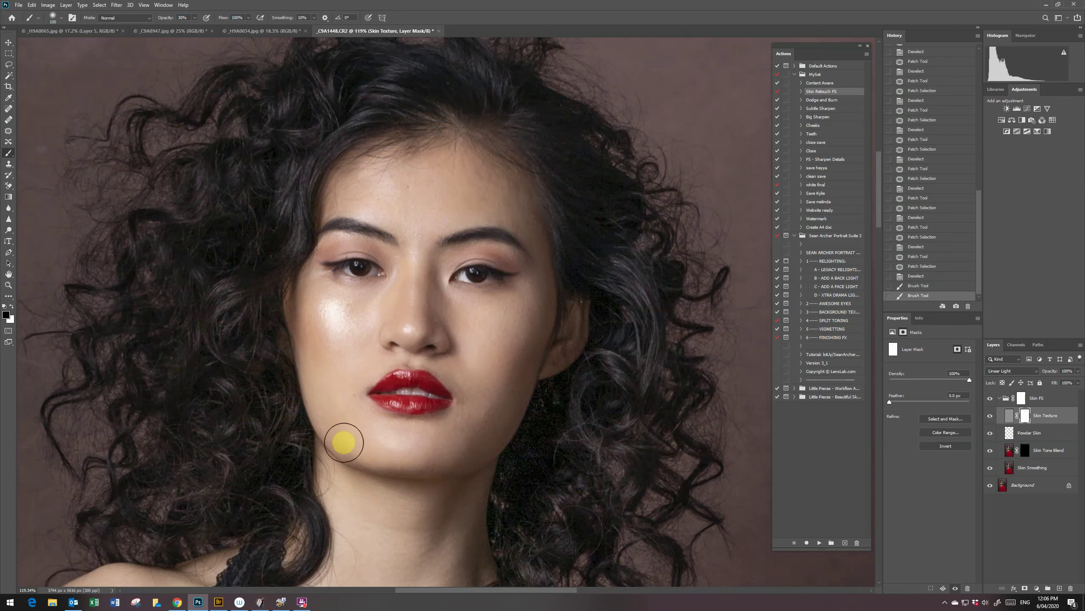
left_click(364, 362)
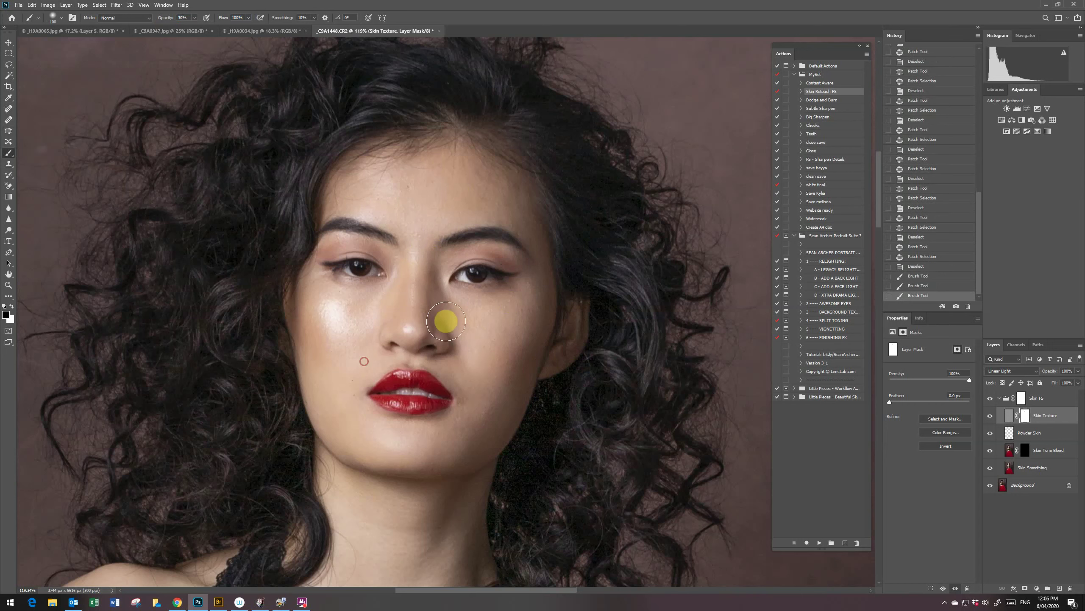
key("bracketleft")
key("bracketleft")
key("bracketleft")
left_click(444, 321)
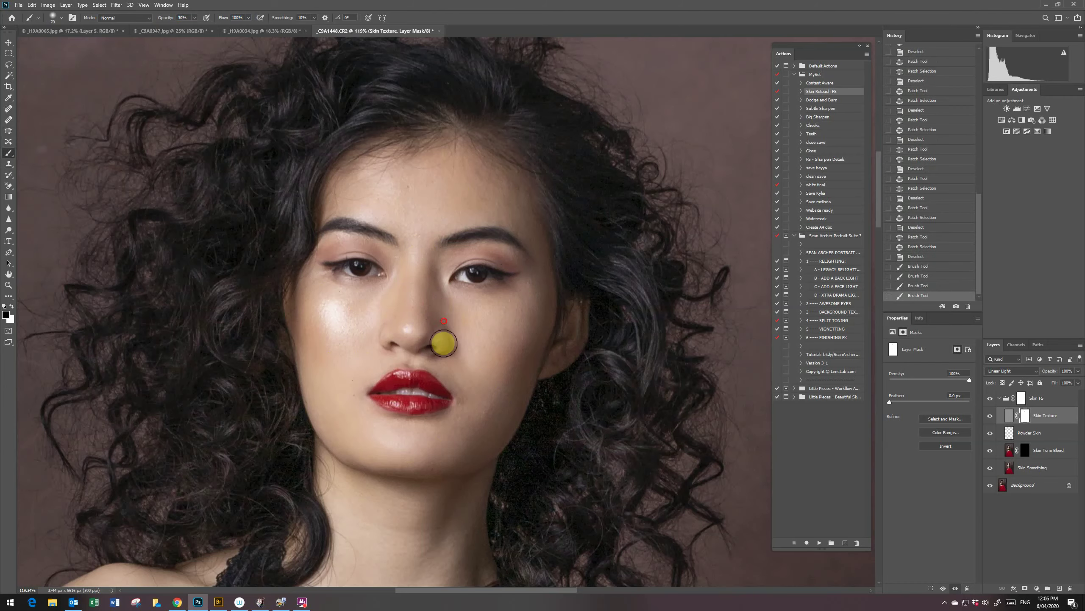
left_click(444, 343)
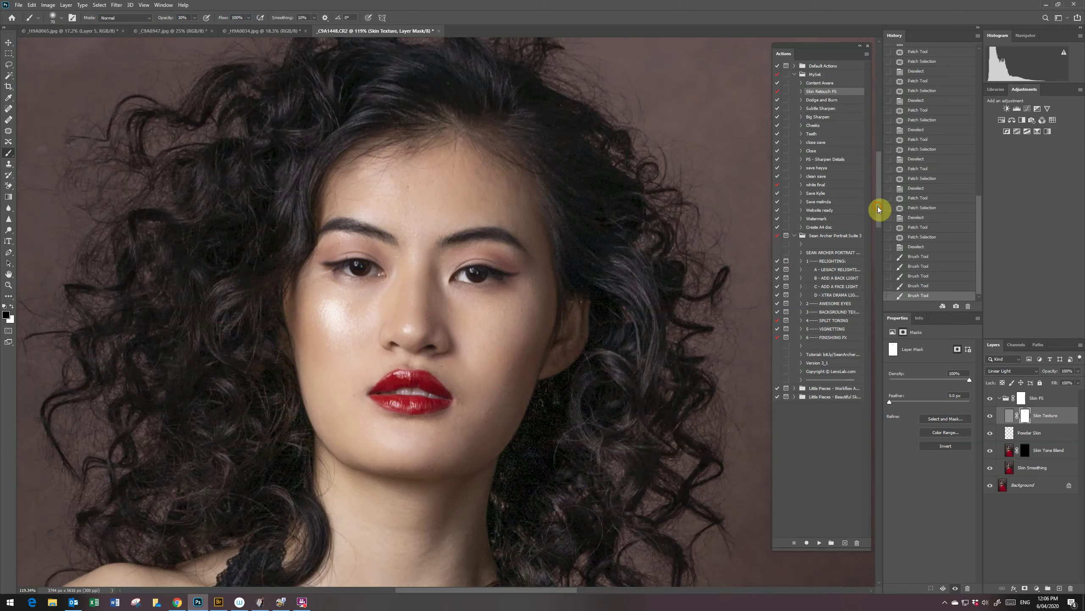
Step: Paint the Skin Texture mask across the neck and chest
left_click_drag(878, 210, 877, 250)
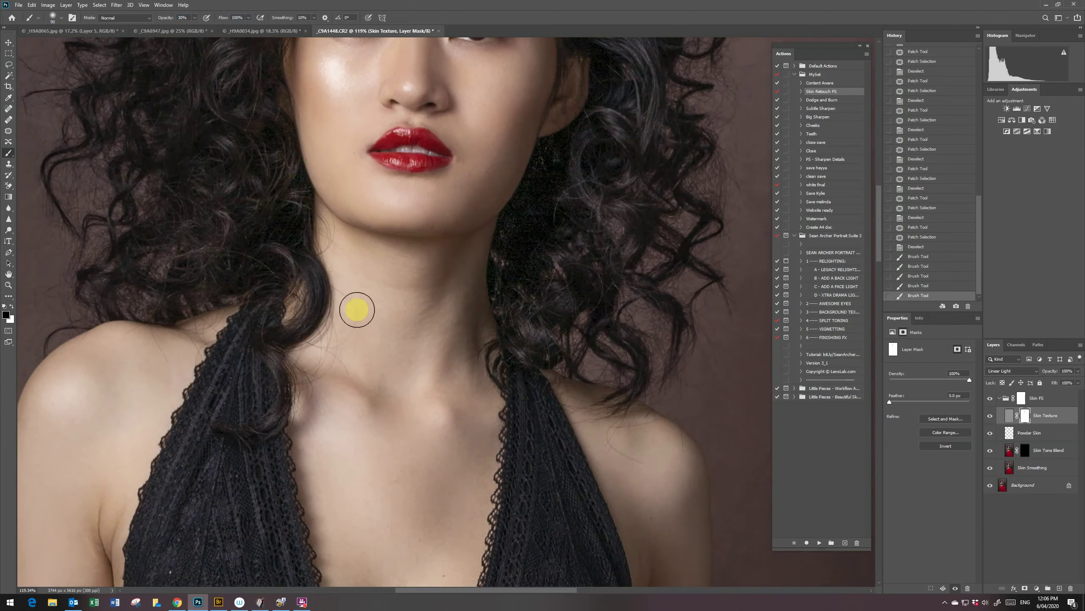
left_click_drag(357, 309, 417, 286)
left_click_drag(467, 363, 438, 369)
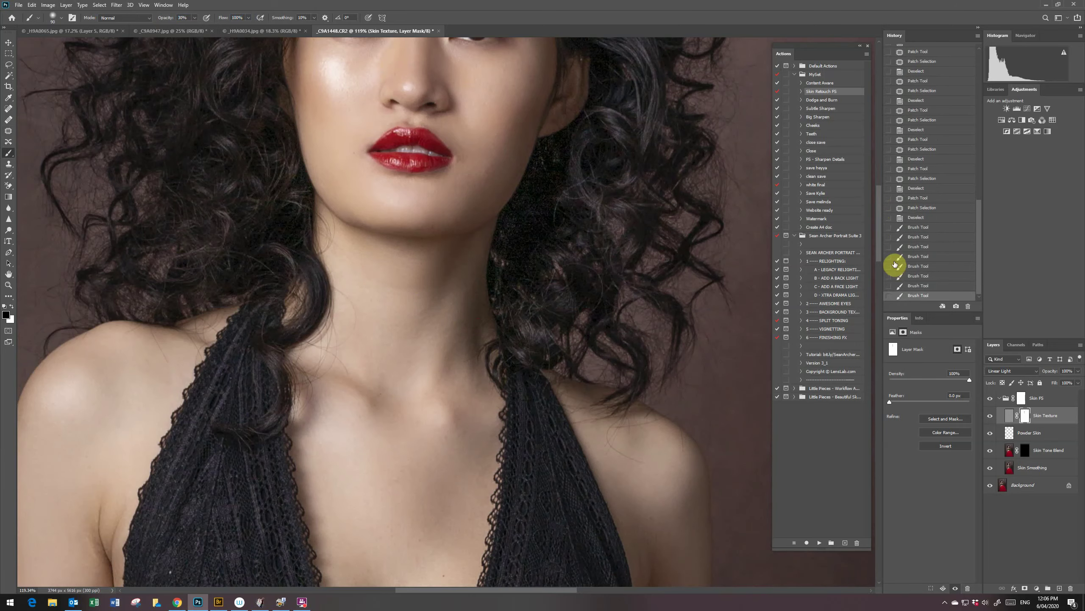
left_click_drag(878, 246, 880, 273)
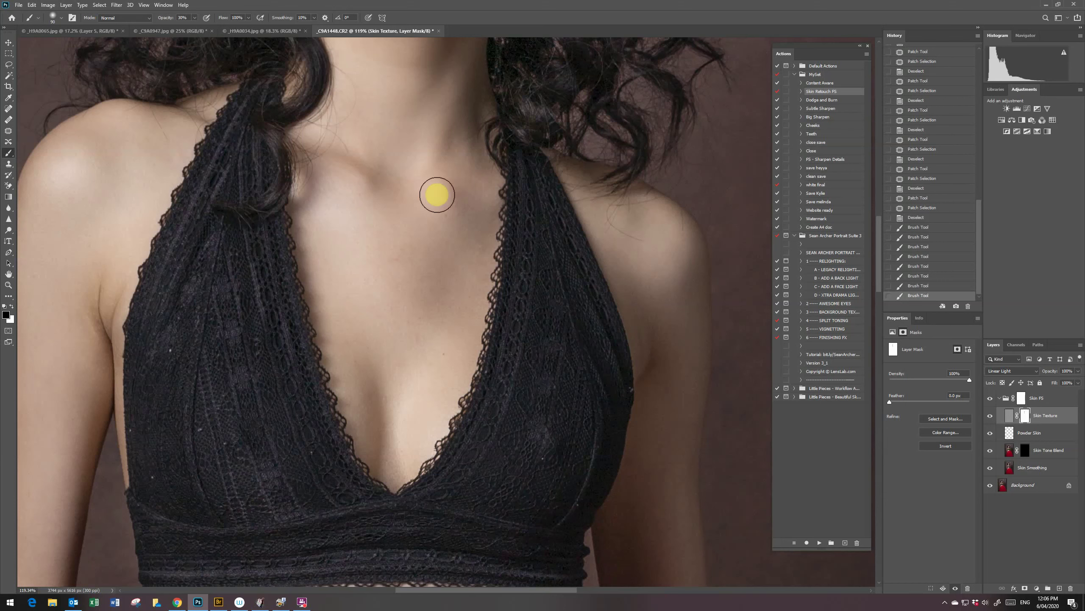
left_click_drag(438, 191, 448, 282)
Step: Patch away the blemishes on the chest on the Skin Texture pixel layer
left_click(1009, 417)
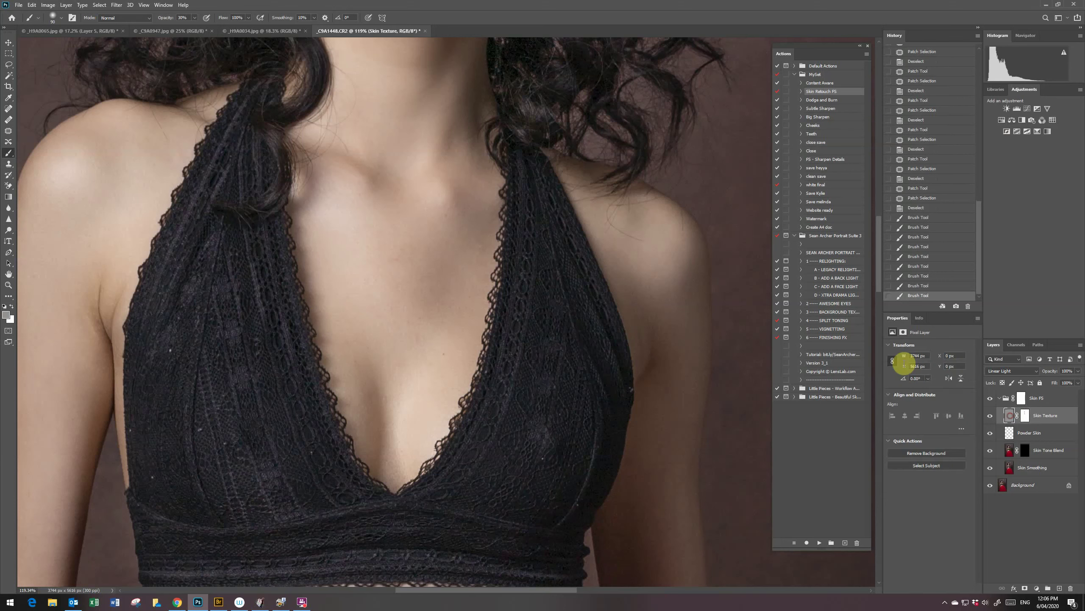
key("j")
left_click_drag(413, 367, 436, 320)
key("ctrl+d")
key("ctrl+d")
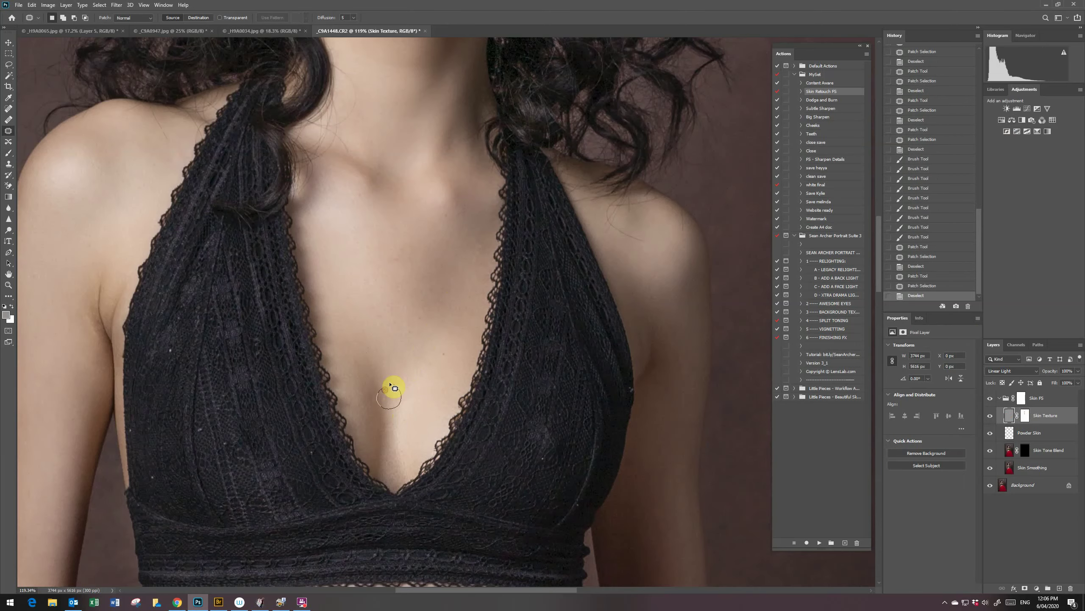
Step: Zoom out to the torso and brush over the belly with a 175 px brush
key("z")
left_click_drag(223, 446, 192, 424)
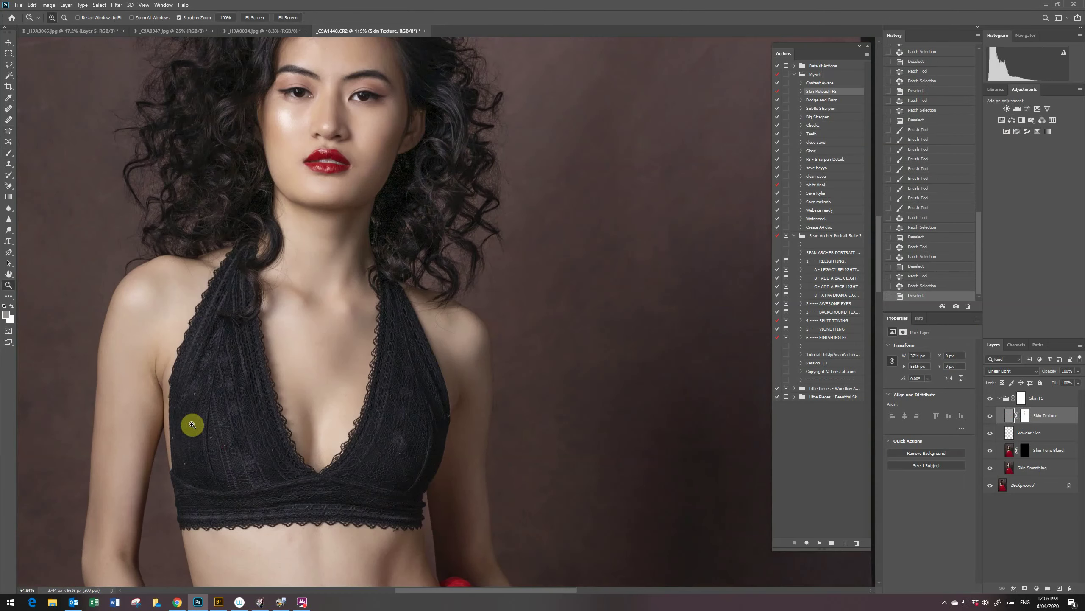
left_click_drag(878, 221, 877, 259)
key("b")
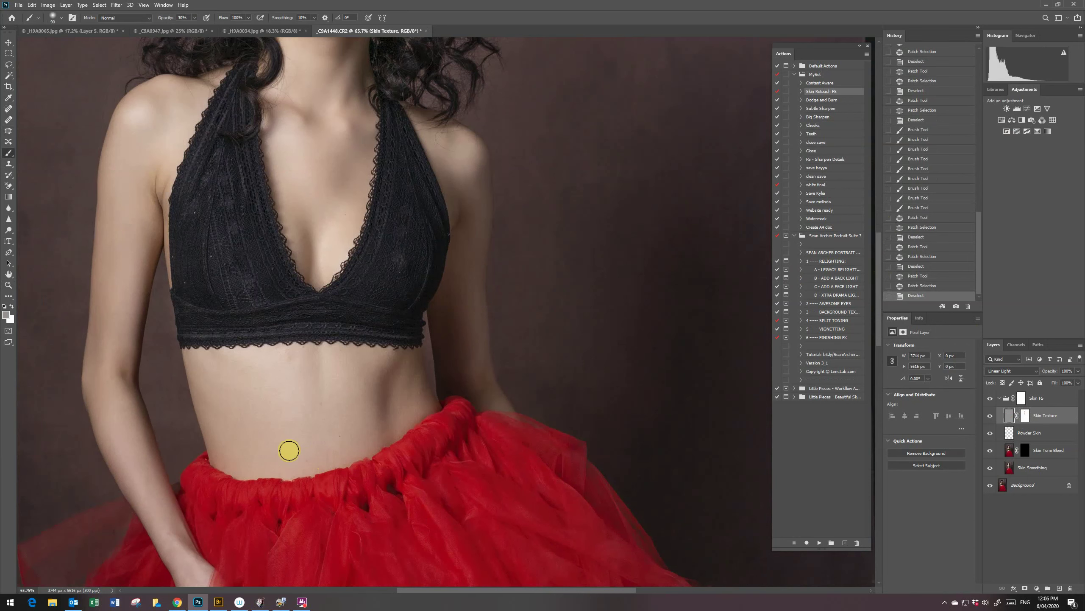
key("bracketright")
key("bracketright")
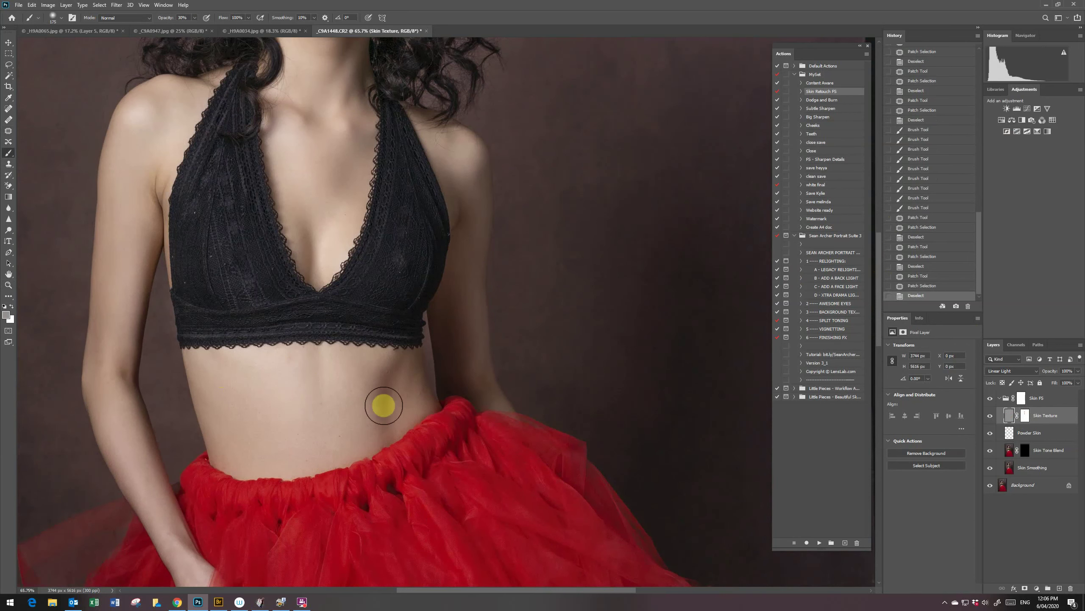
left_click_drag(396, 391, 410, 375)
Step: Hide Skin Texture and set up a 60% opacity brush on the Skin Tone Blend mask
left_click(990, 415)
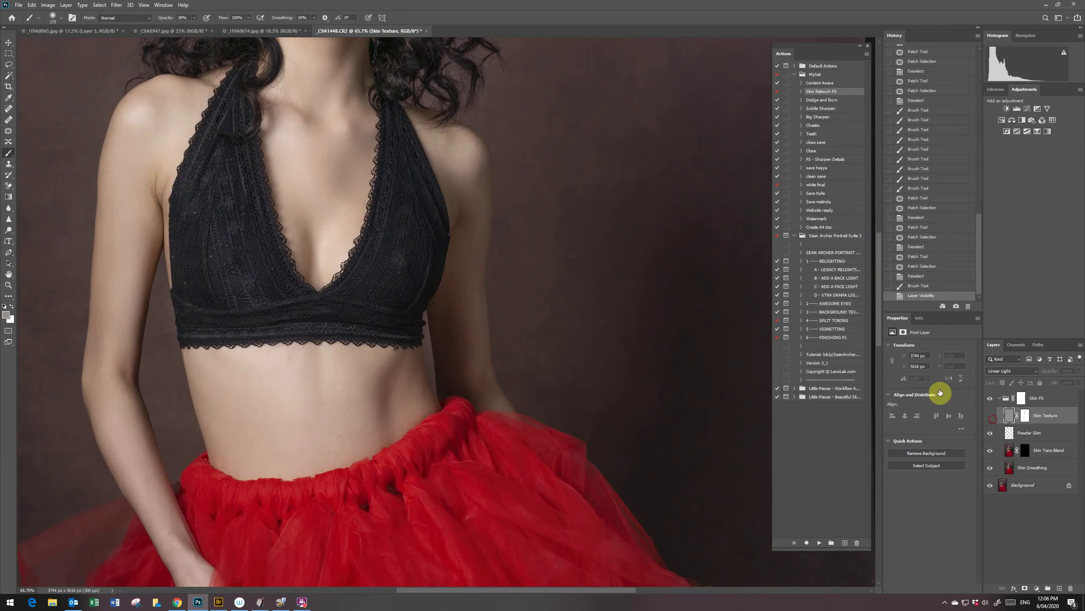
left_click(1018, 447)
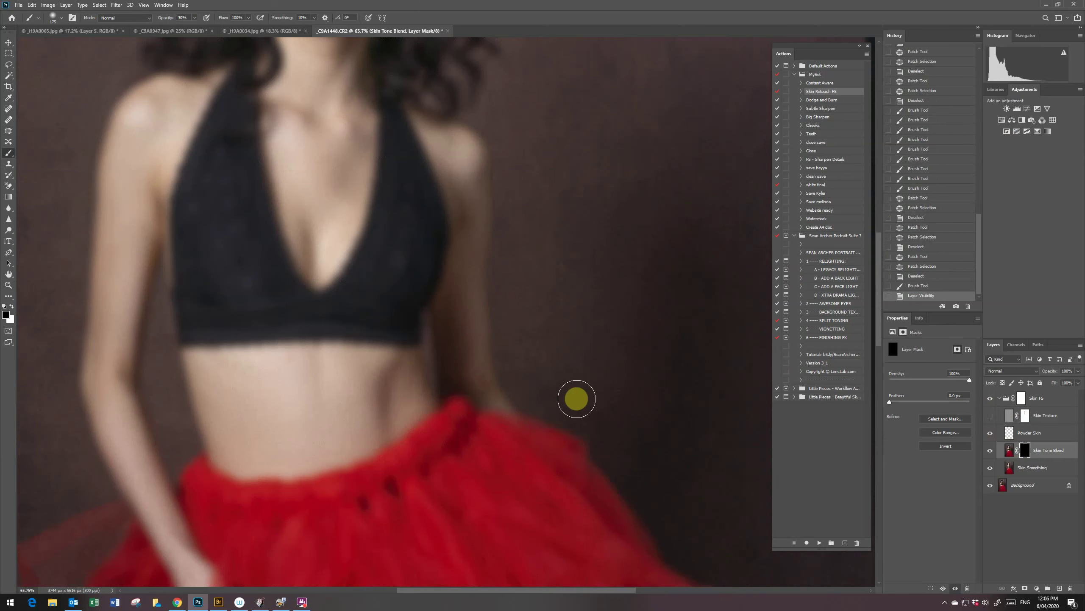
left_click(182, 18)
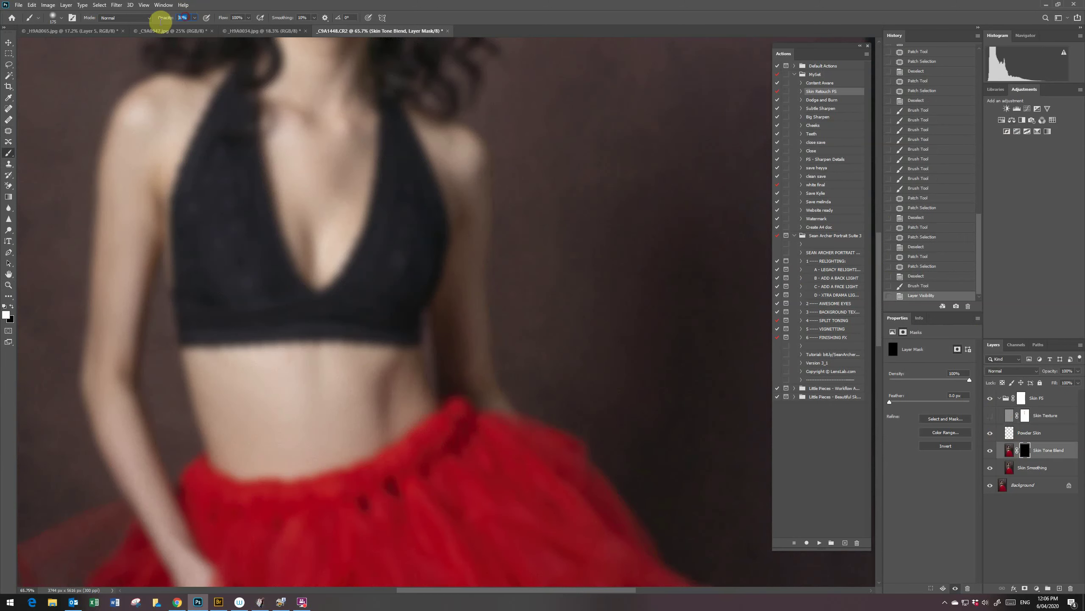
type("60")
key("Tab")
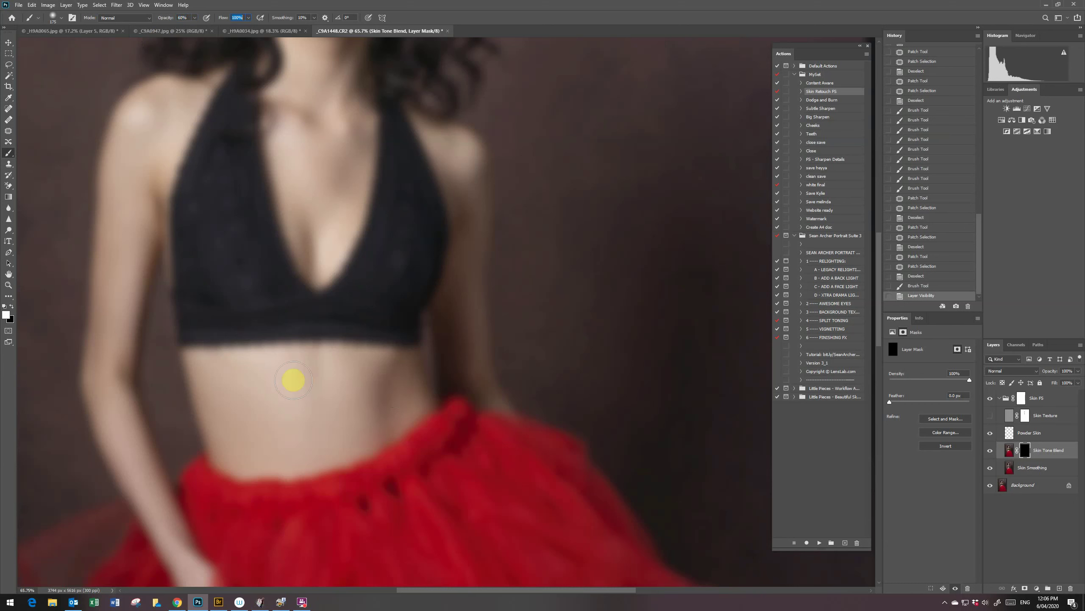
Step: Paint the Skin Tone Blend mask over chest, shoulder and belly, then show Skin Texture again
left_click_drag(308, 186, 324, 109)
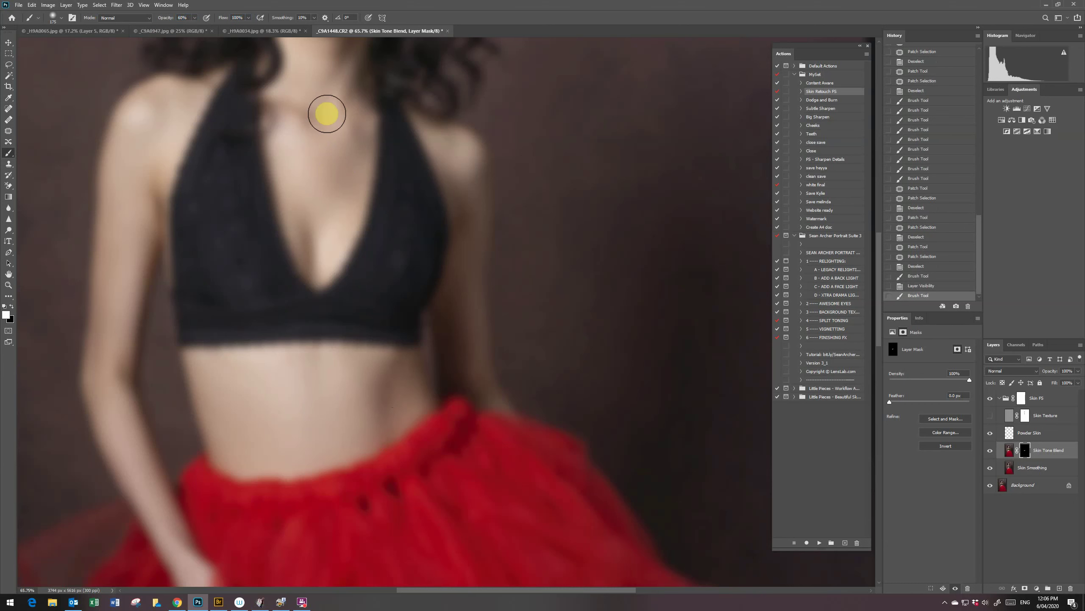
mouse_move(345, 146)
left_mouse_down()
mouse_move(235, 177)
mouse_move(160, 97)
left_mouse_up()
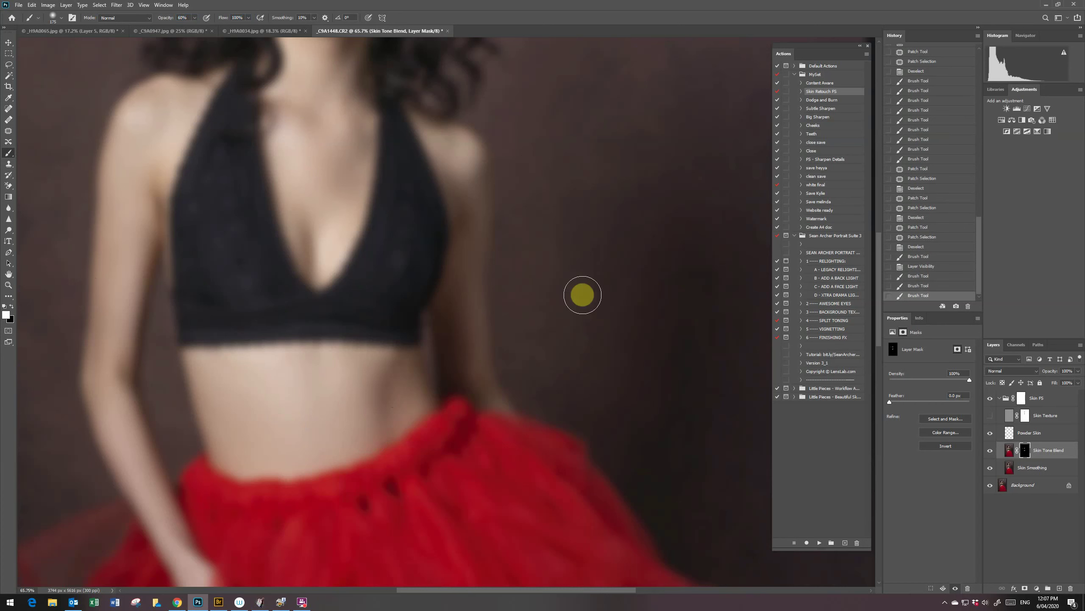
left_click_drag(380, 400, 280, 413)
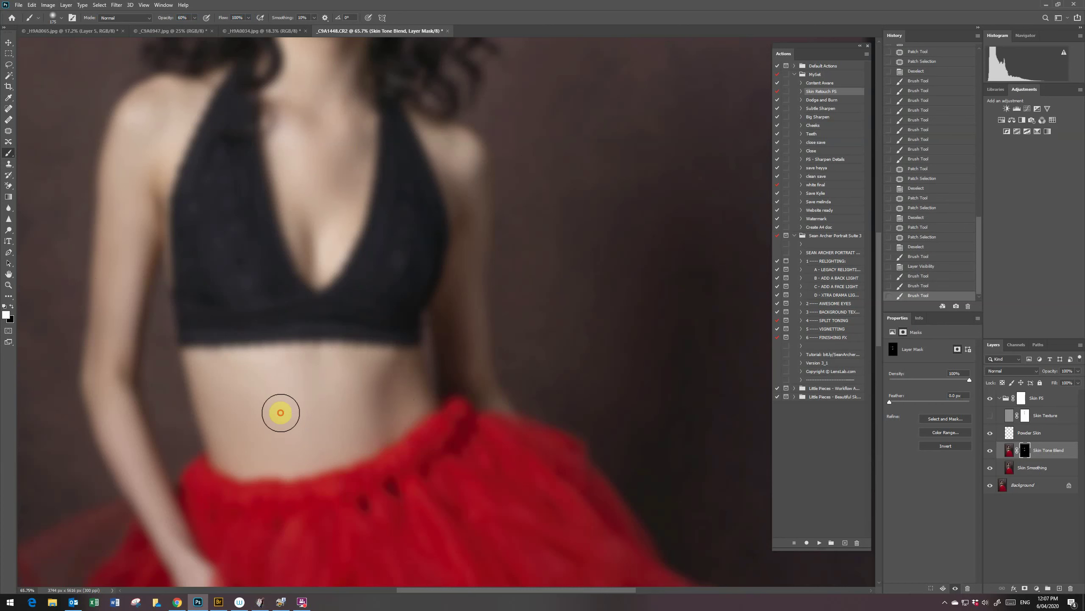
left_click(990, 415)
type("30")
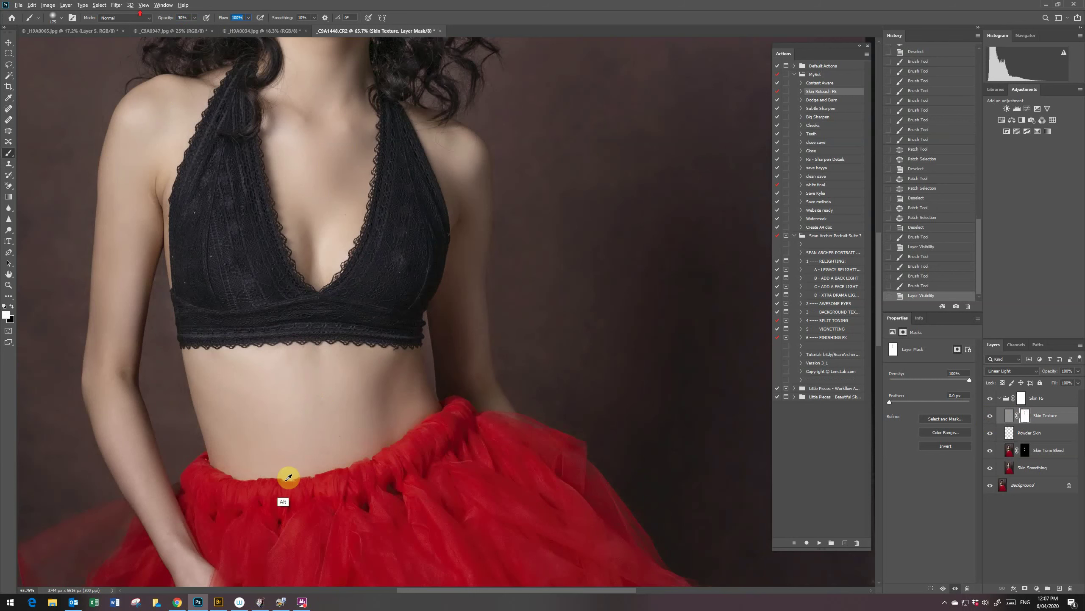
Step: Paint the Skin Texture mask black over the arms, shoulder, chest and belly
key("alt")
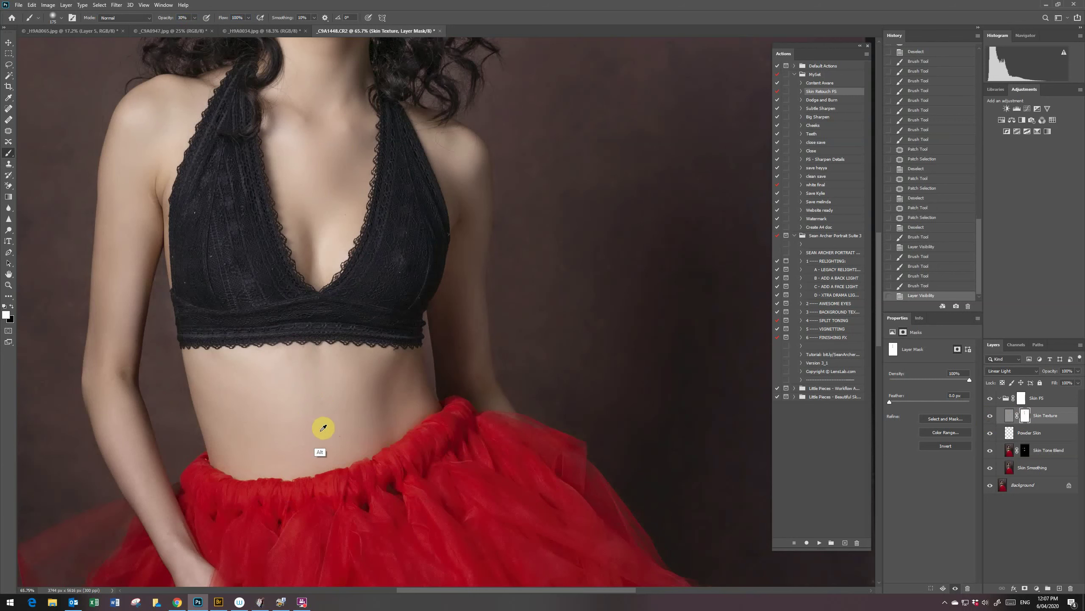
left_click(8, 154, "alt")
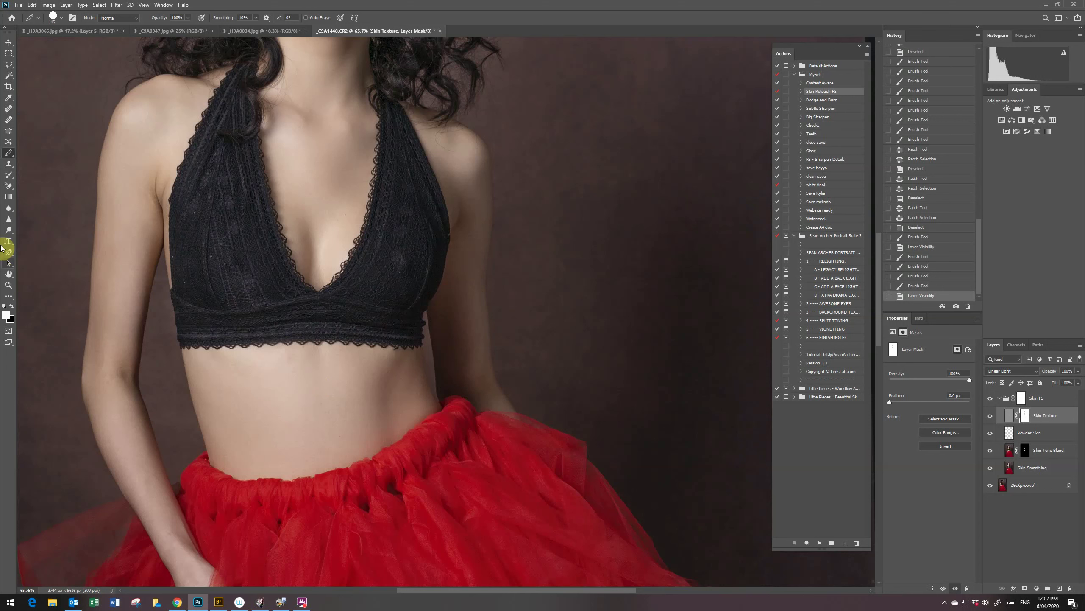
left_click(9, 154, "alt")
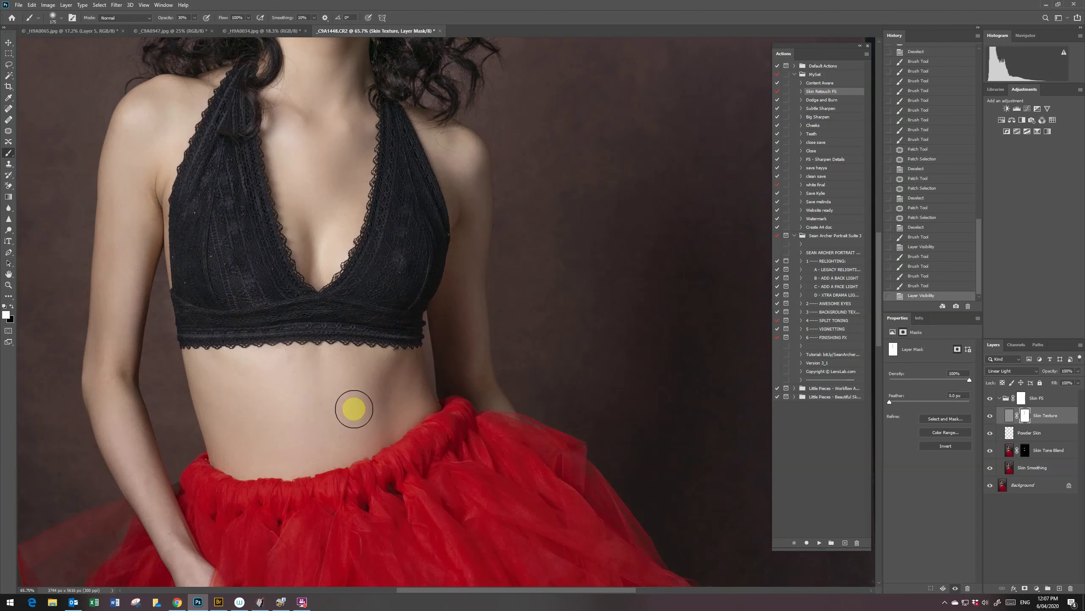
key("x")
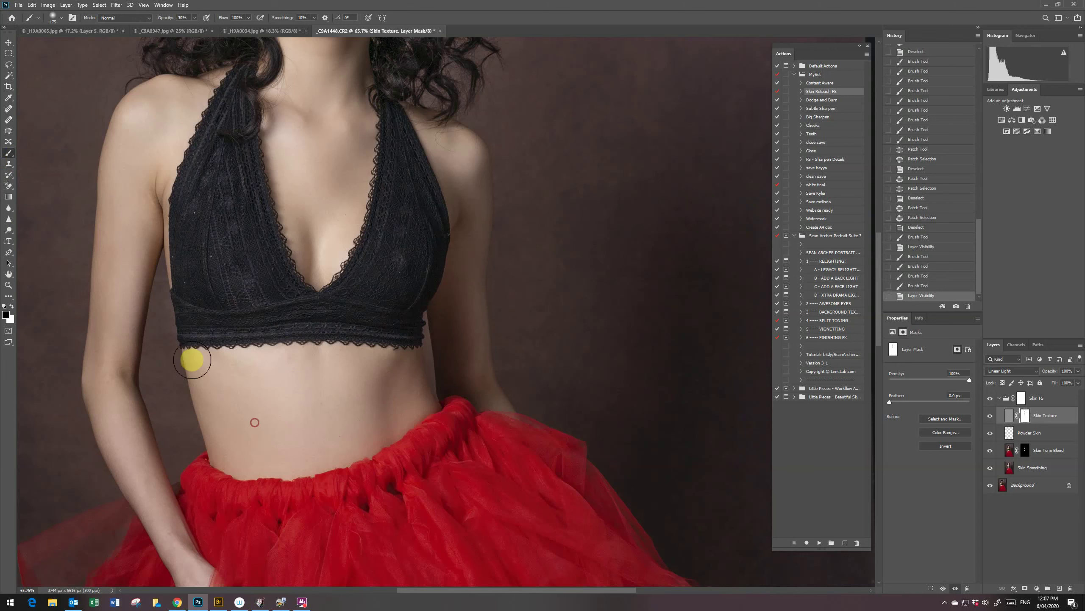
mouse_move(192, 360)
left_mouse_down()
mouse_move(168, 98)
mouse_move(115, 404)
mouse_move(184, 574)
left_mouse_up()
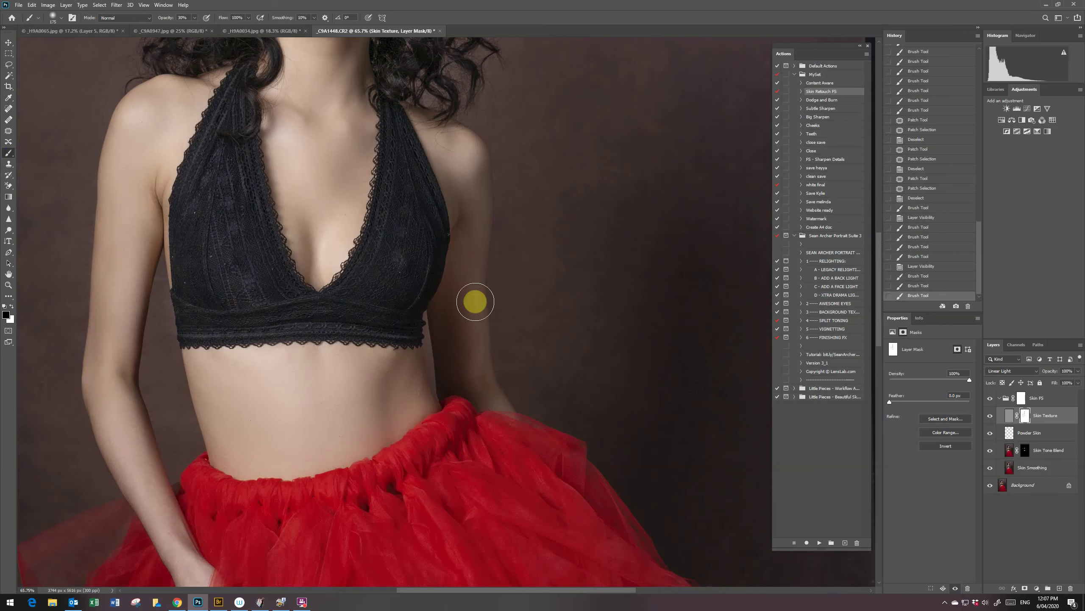
left_click_drag(475, 301, 443, 126)
left_click(327, 249)
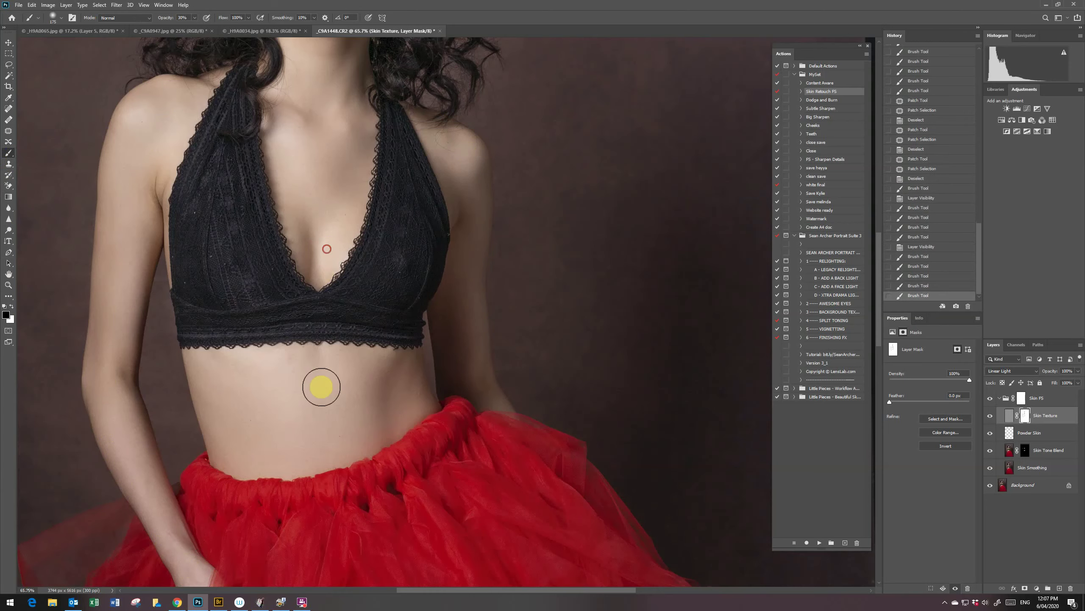
left_click(322, 387)
Step: Add a final mask dab by the hand and zoom in to frame the face
left_click_drag(879, 244, 879, 298)
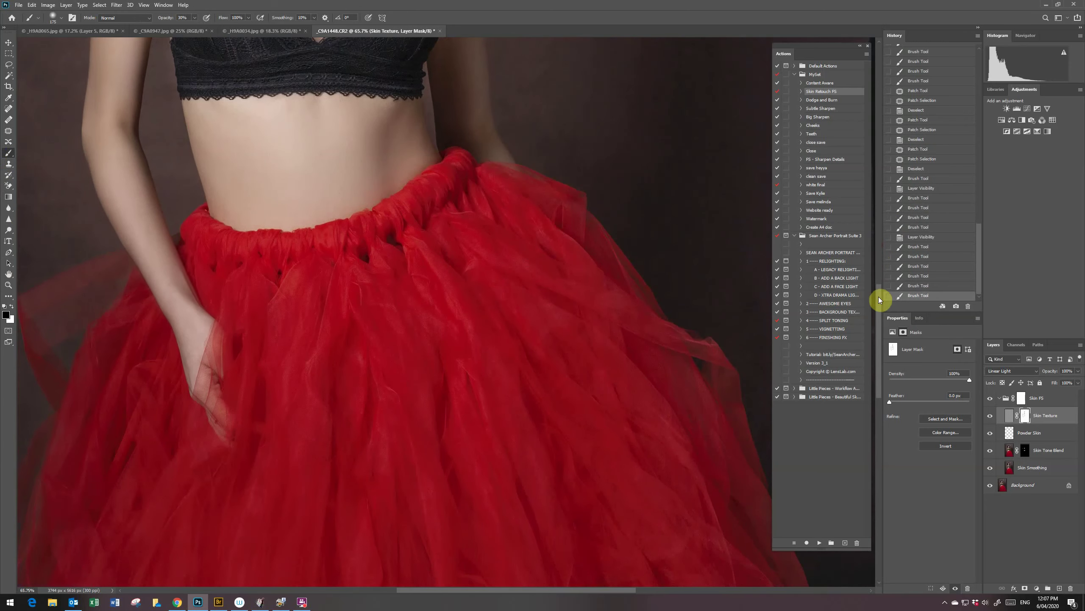
left_click(195, 278)
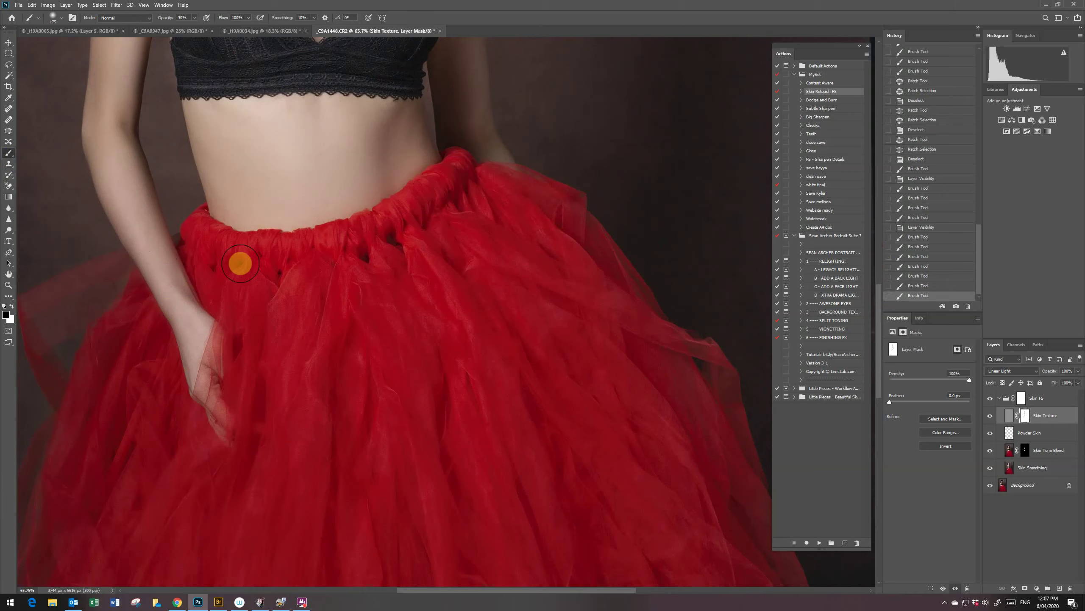
key("z")
left_click(404, 346, "alt")
left_click_drag(445, 230, 469, 265)
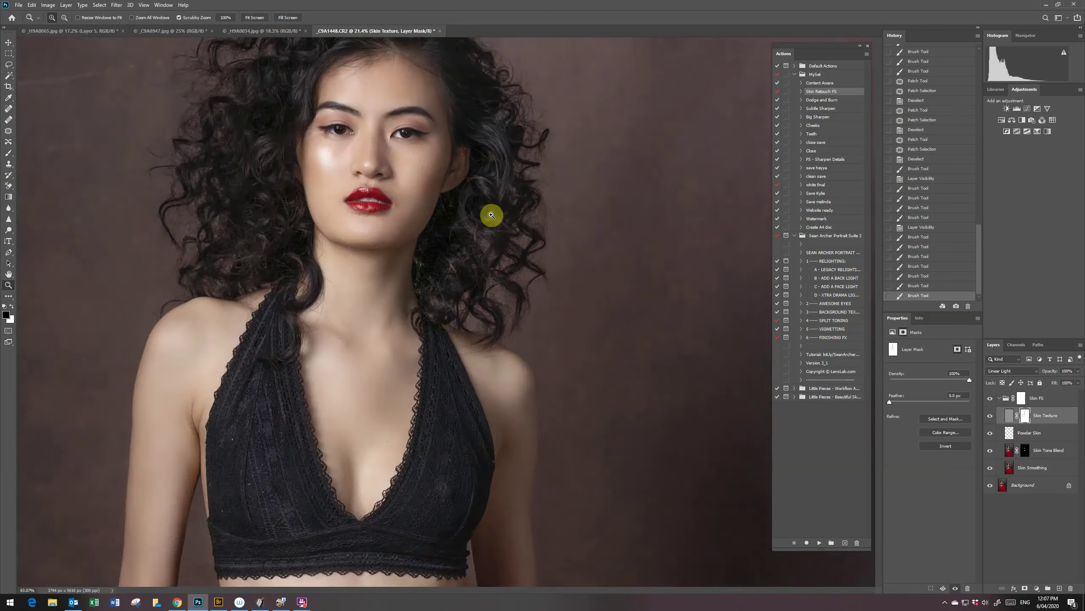
Step: Zoom in on the face and ready a 125 px white brush on the Skin Tone Blend mask
left_click_drag(465, 154, 499, 230)
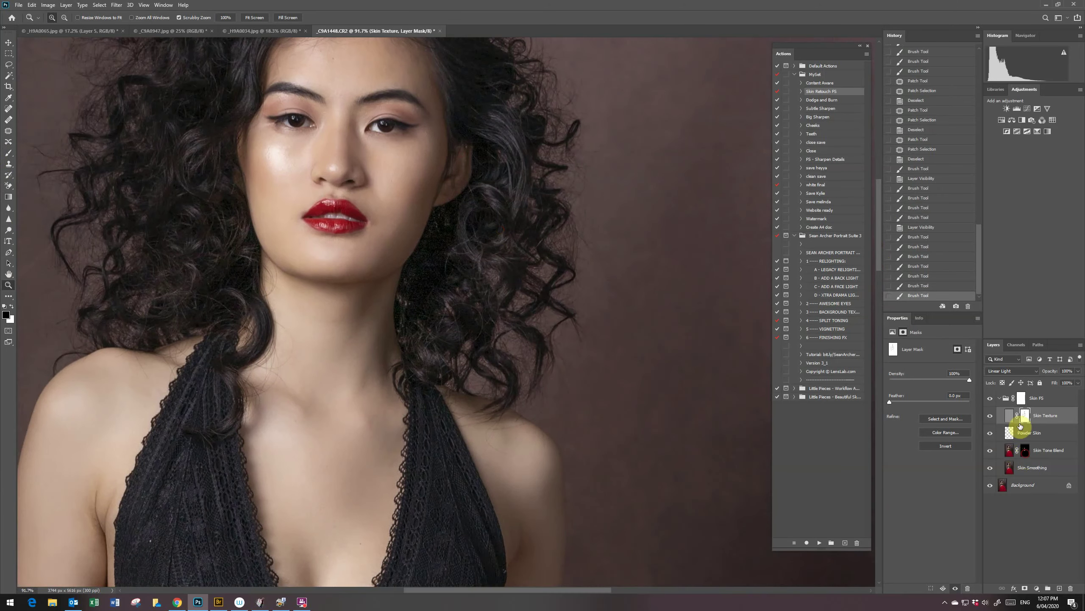
left_click(1024, 450)
key("b")
key("bracketleft")
key("bracketleft")
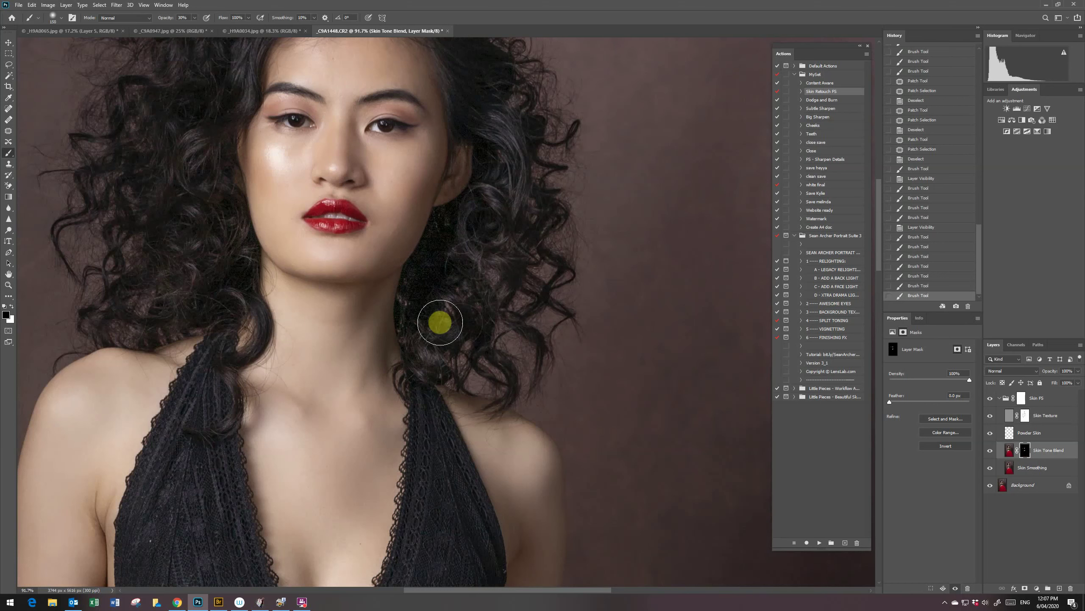
key("x")
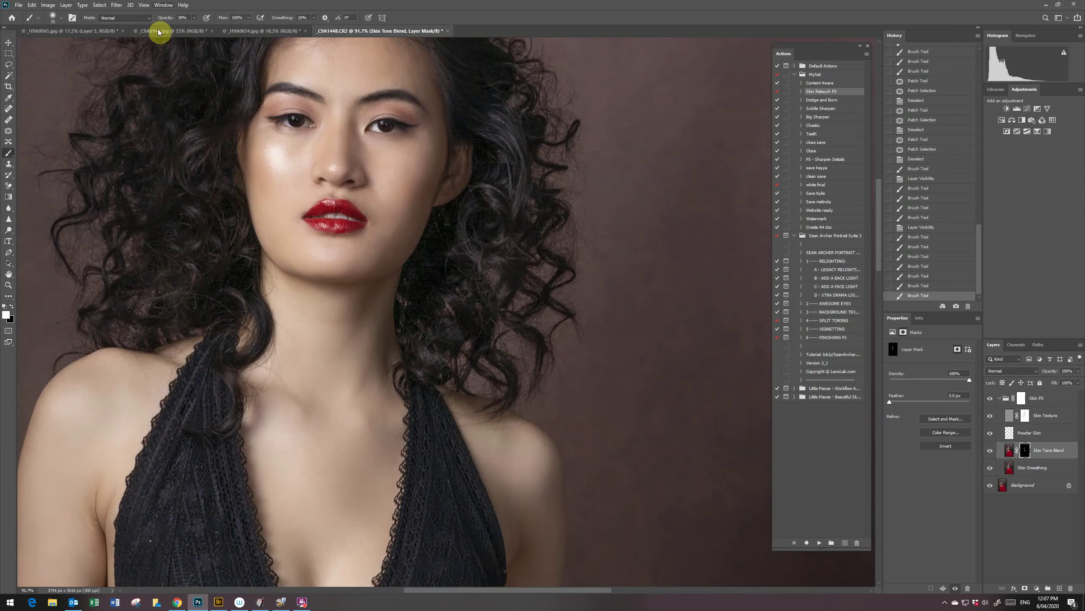
left_click(185, 17)
type("60")
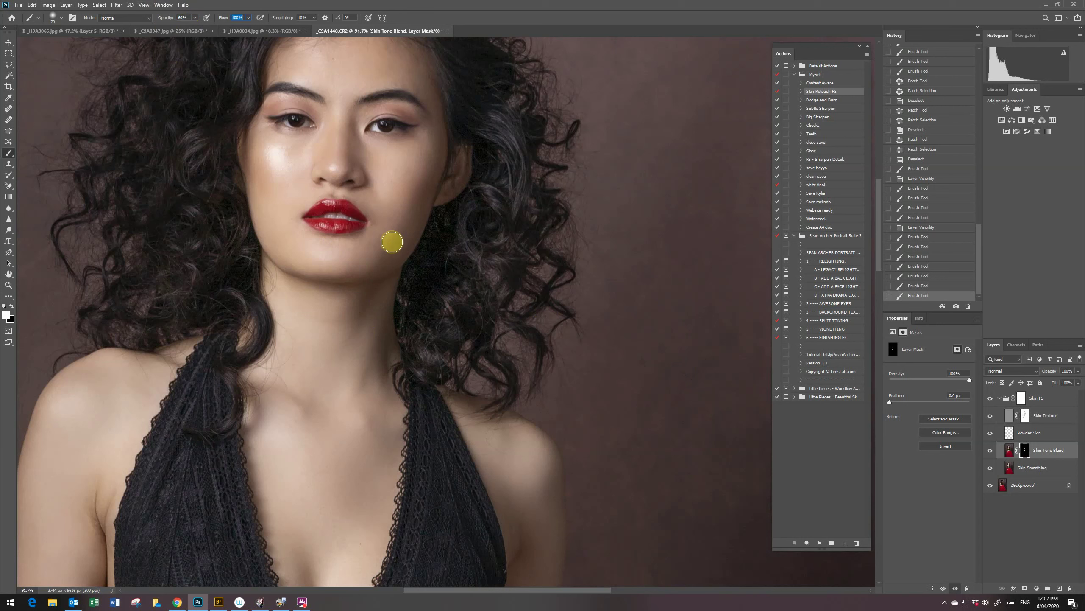
Step: Paint the skin tone blend onto the cheek and chin, then zoom out to the whole figure
left_click_drag(380, 251, 424, 163)
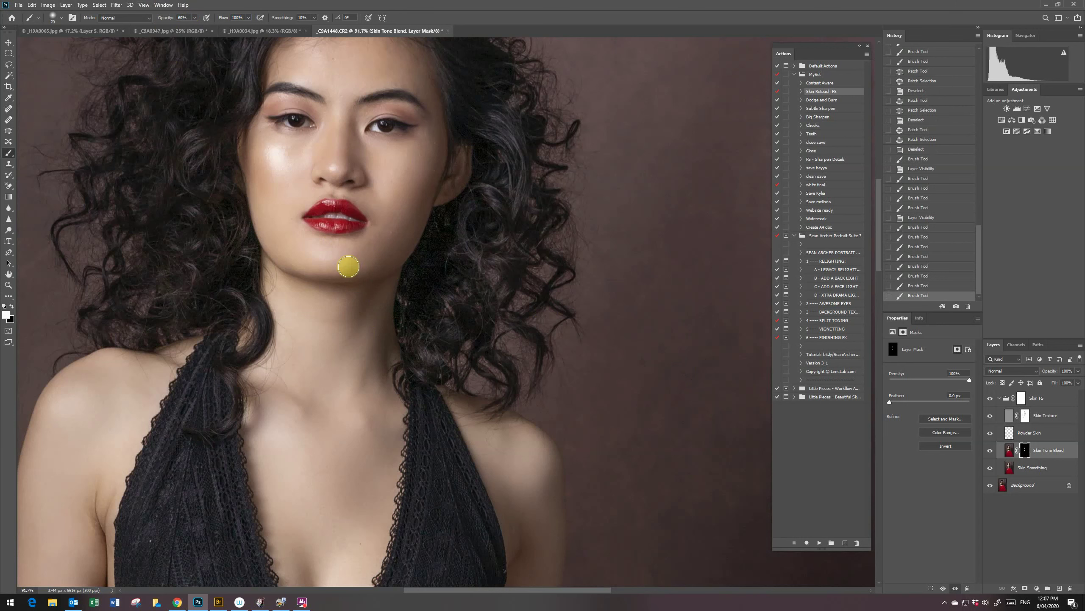
left_click_drag(337, 264, 359, 349)
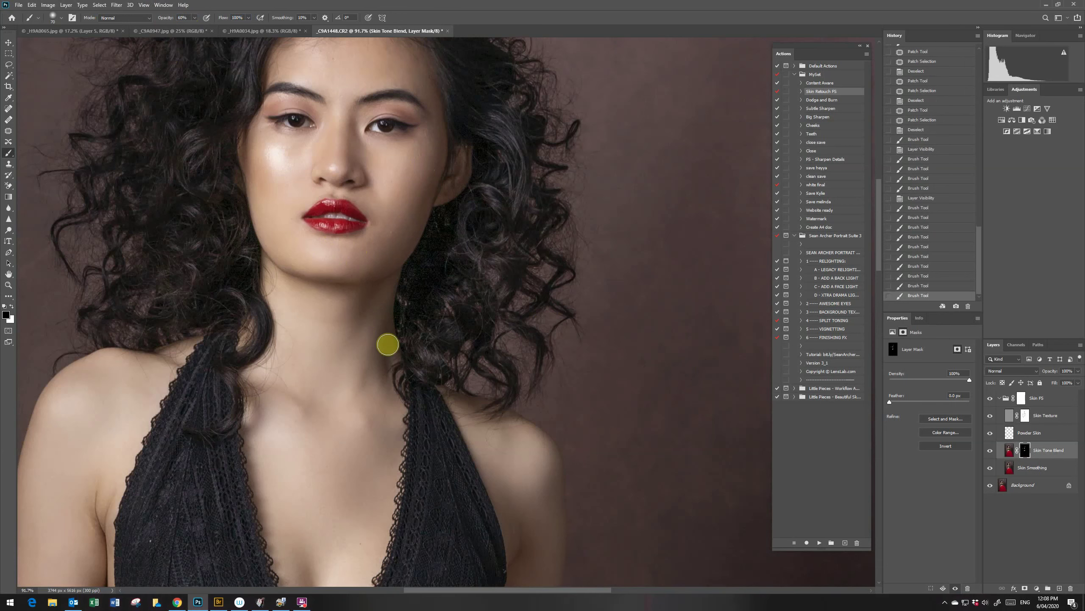
key("z")
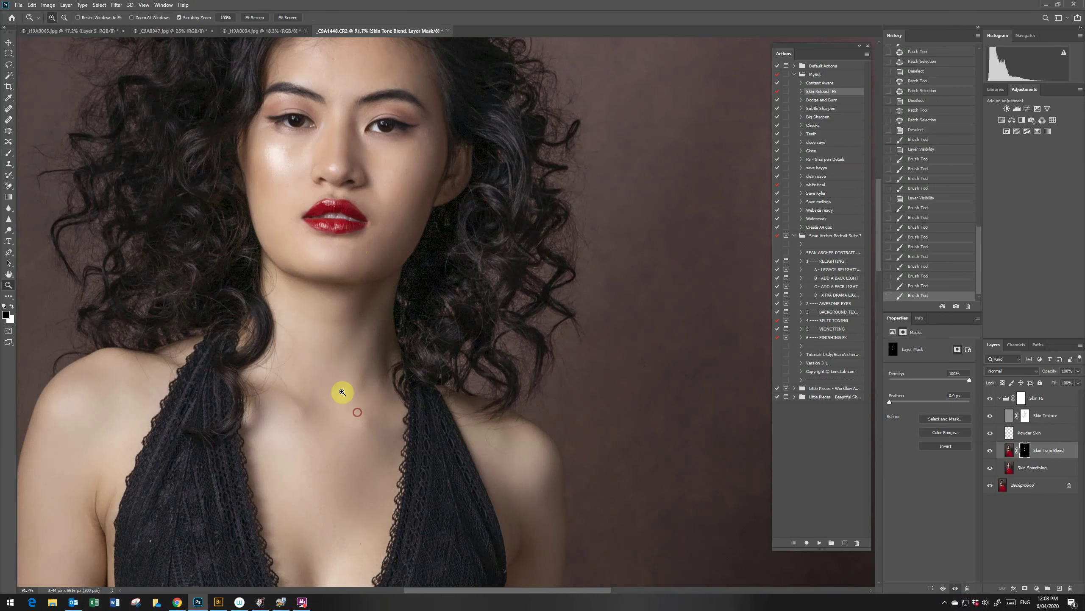
left_click_drag(342, 392, 332, 383)
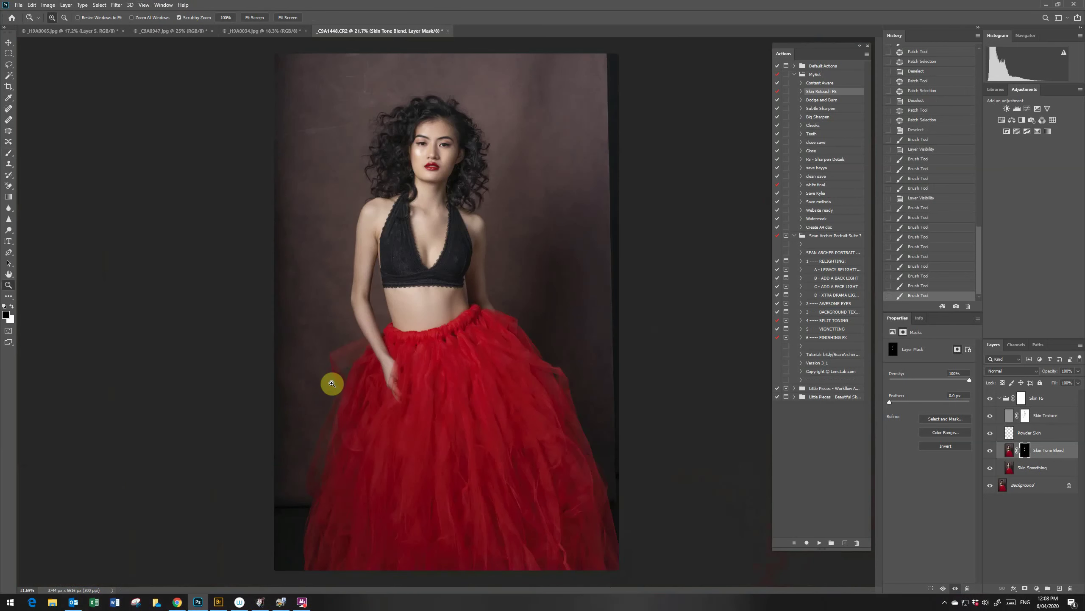
Step: Toggle the Skin FS group on and off for a before/after comparison
left_click(990, 398)
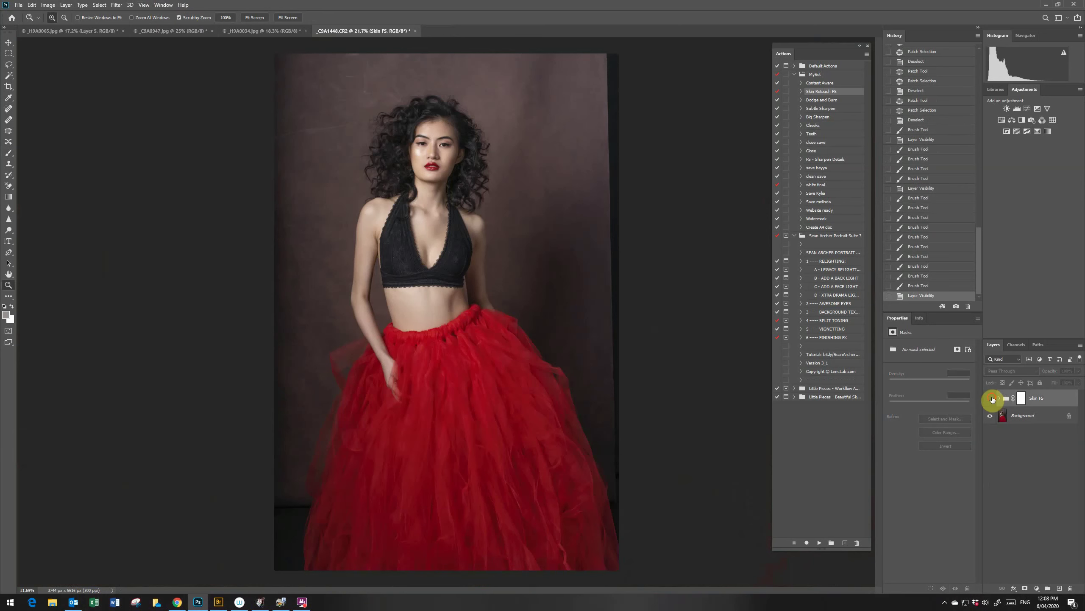
left_click(991, 398)
left_click(991, 398)
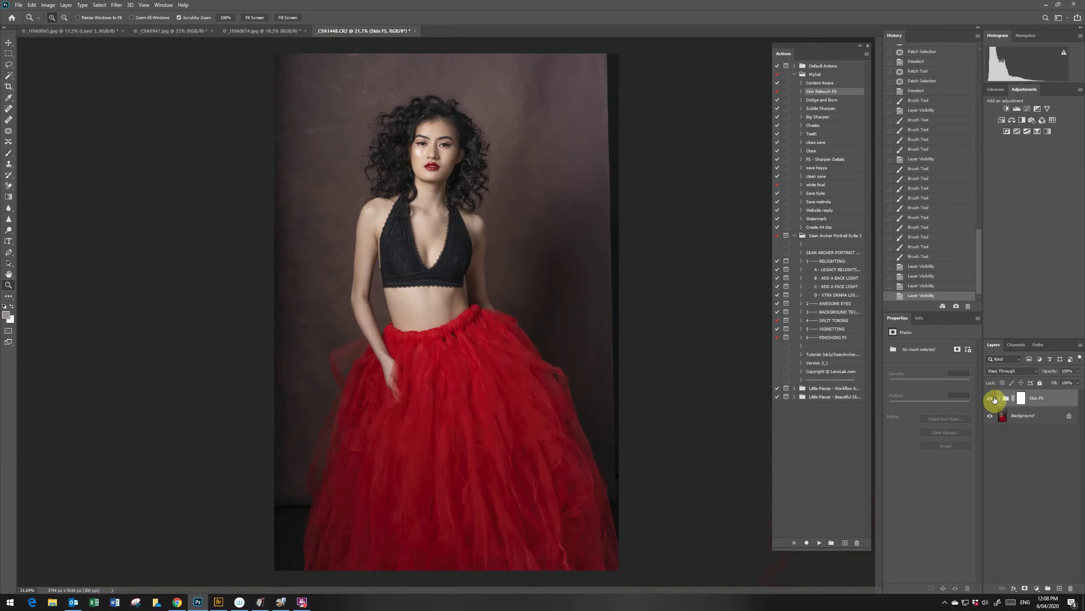
Step: Duplicate Skin FS and Background and merge the copies into a Skin FS copy layer
left_click(1019, 418)
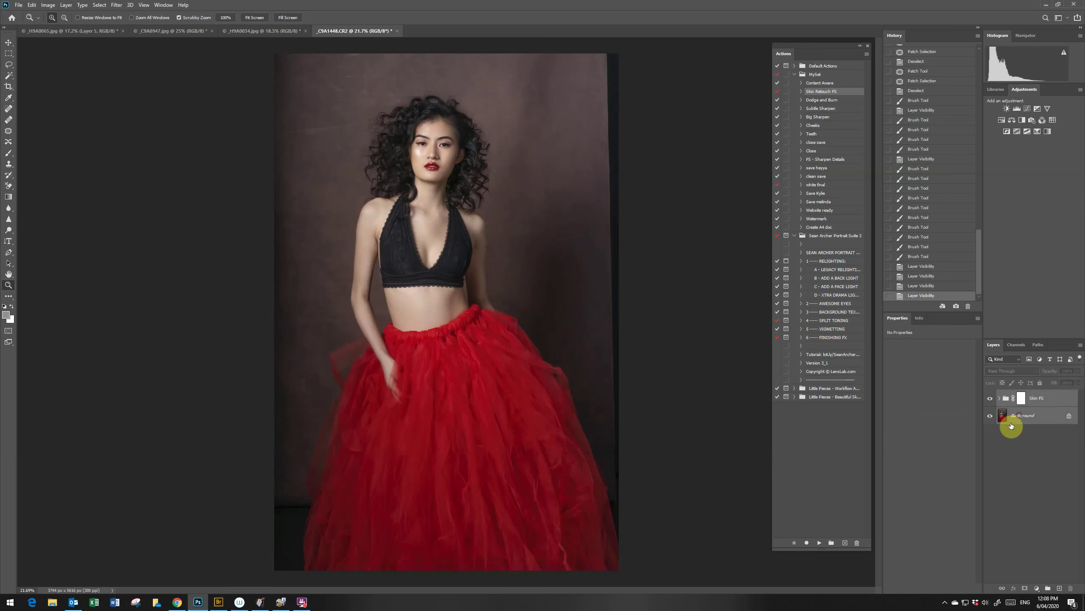
key("ctrl+j")
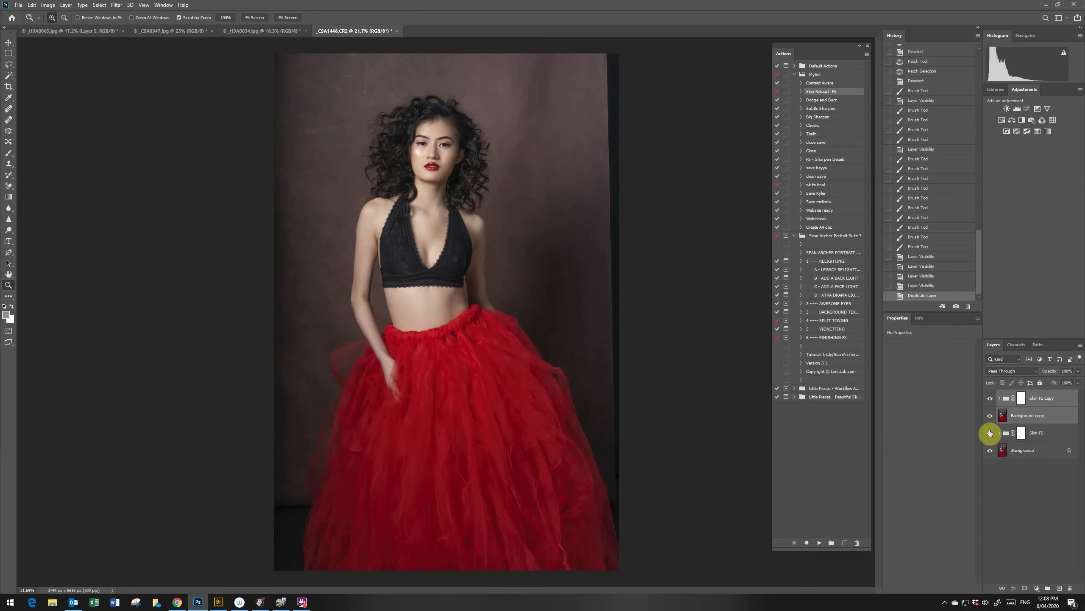
right_click(1026, 415)
left_click(1008, 304)
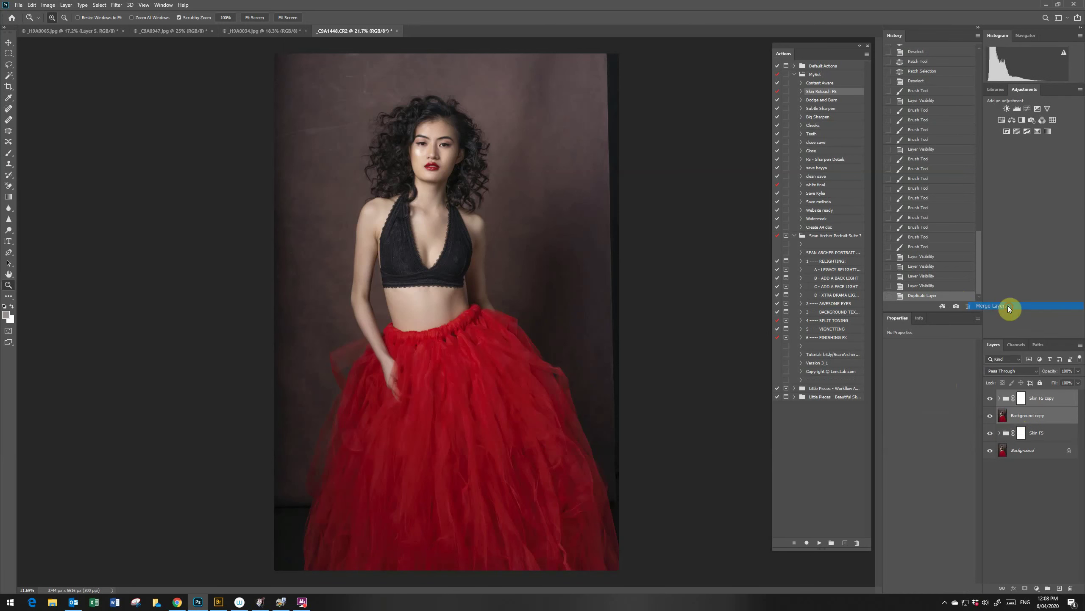
left_click(117, 5)
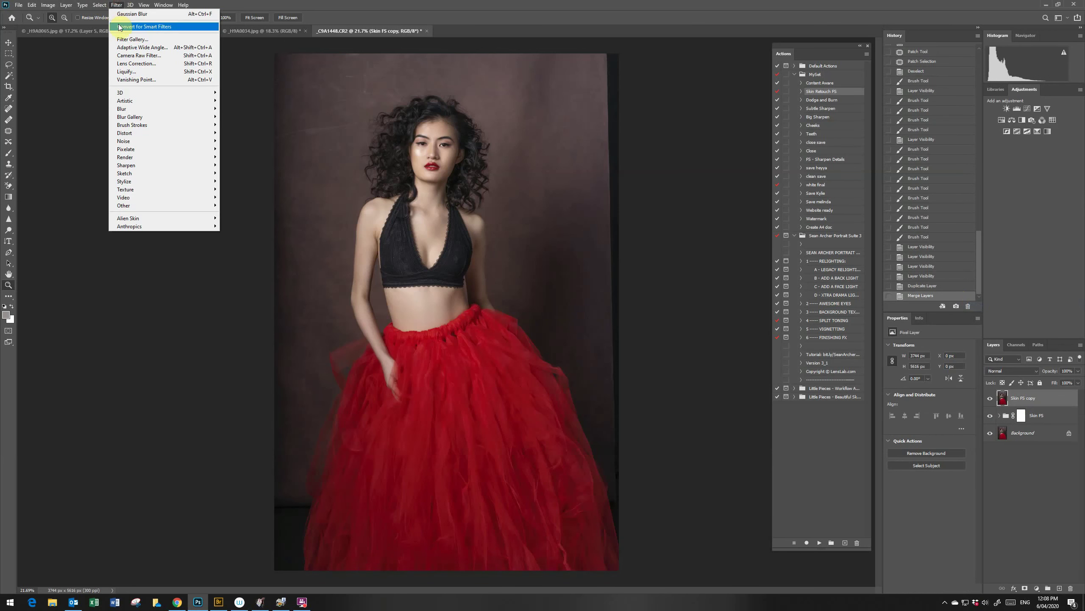
Step: In Liquify, use an enlarged Forward Warp brush to push the skirt's left, lower and right edges outward
left_click(136, 72)
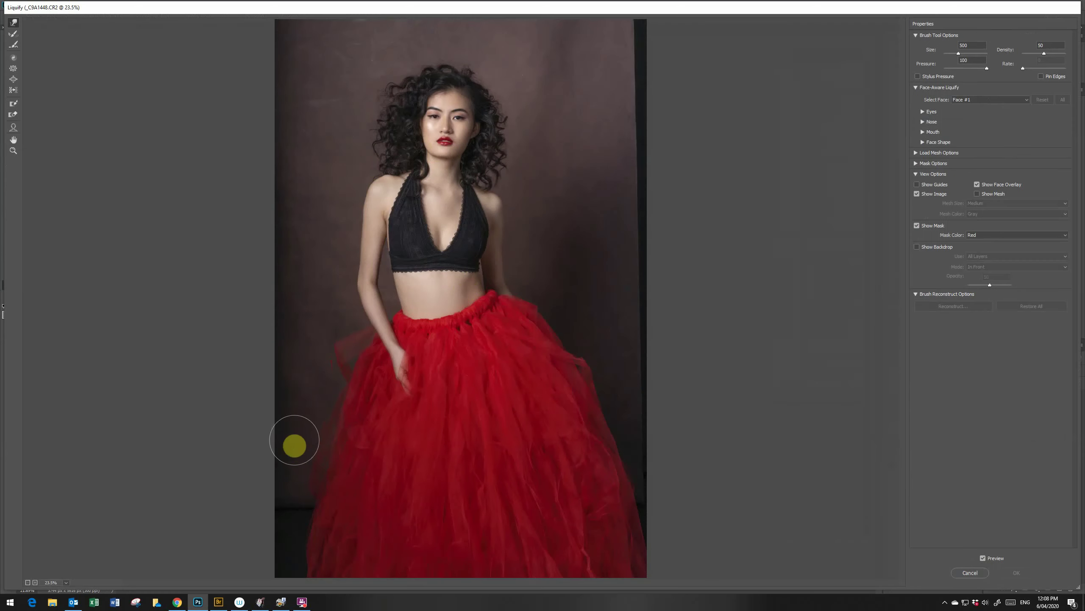
key("bracketright")
key("bracketright")
key("bracketright")
key("bracketright")
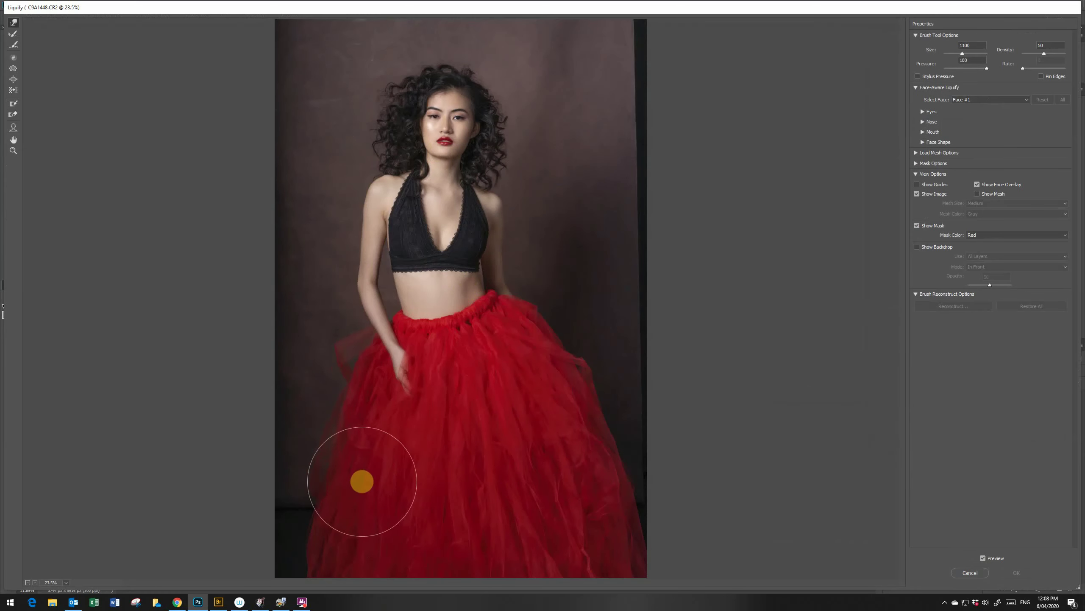
key("bracketright")
key("bracketright")
key("bracketright")
key("bracketright")
key("bracketright")
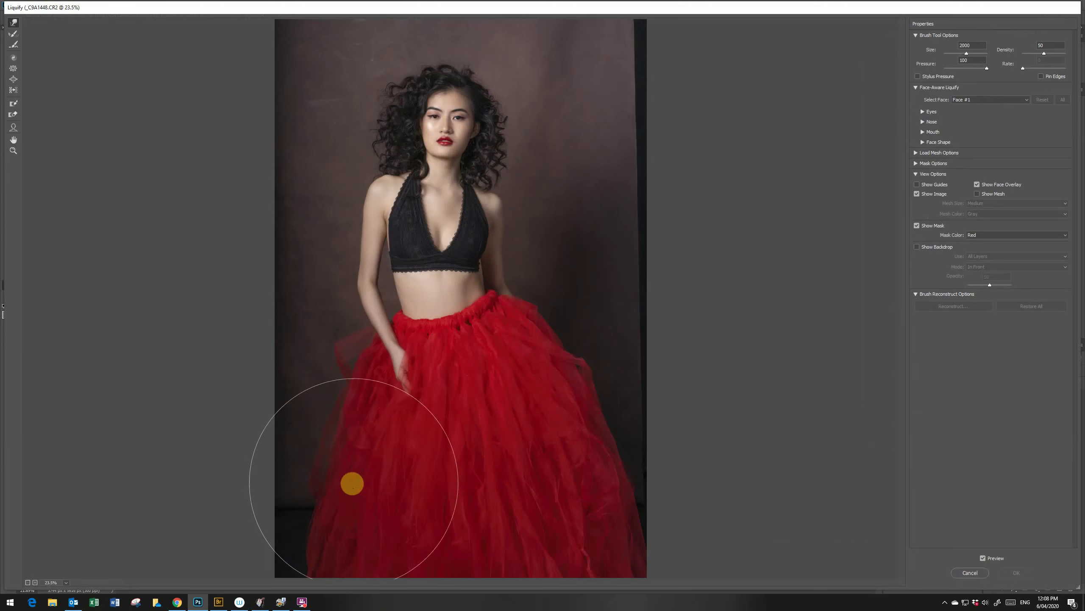
left_click_drag(354, 479, 325, 490)
mouse_move(307, 451)
left_mouse_down()
mouse_move(291, 424)
mouse_move(259, 553)
mouse_move(220, 574)
left_mouse_up()
mouse_move(500, 512)
left_mouse_down()
mouse_move(630, 468)
mouse_move(568, 371)
mouse_move(511, 509)
mouse_move(558, 516)
mouse_move(538, 572)
mouse_move(637, 452)
mouse_move(543, 366)
mouse_move(492, 296)
left_mouse_up()
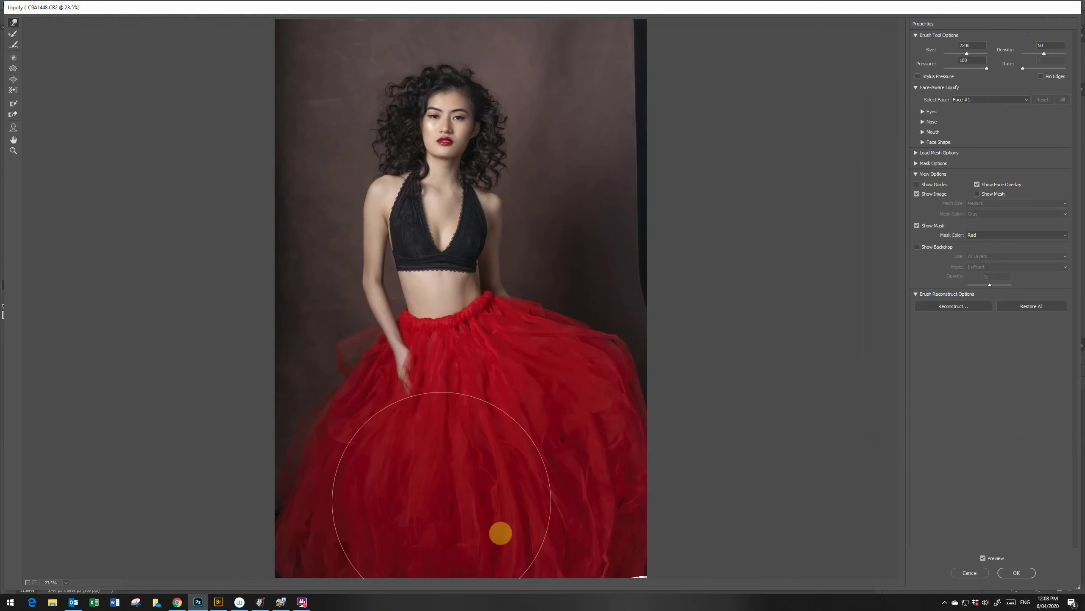
mouse_move(499, 531)
left_mouse_down()
mouse_move(527, 500)
mouse_move(589, 473)
mouse_move(409, 475)
mouse_move(255, 520)
left_mouse_up()
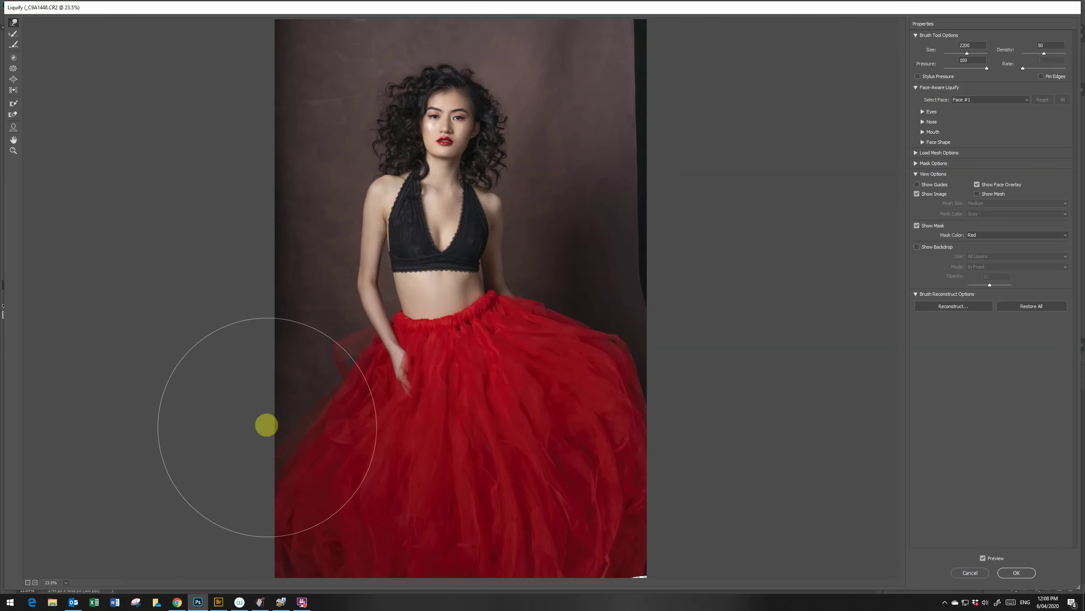
mouse_move(254, 407)
left_mouse_down()
mouse_move(282, 386)
mouse_move(521, 511)
mouse_move(555, 420)
mouse_move(419, 424)
left_mouse_up()
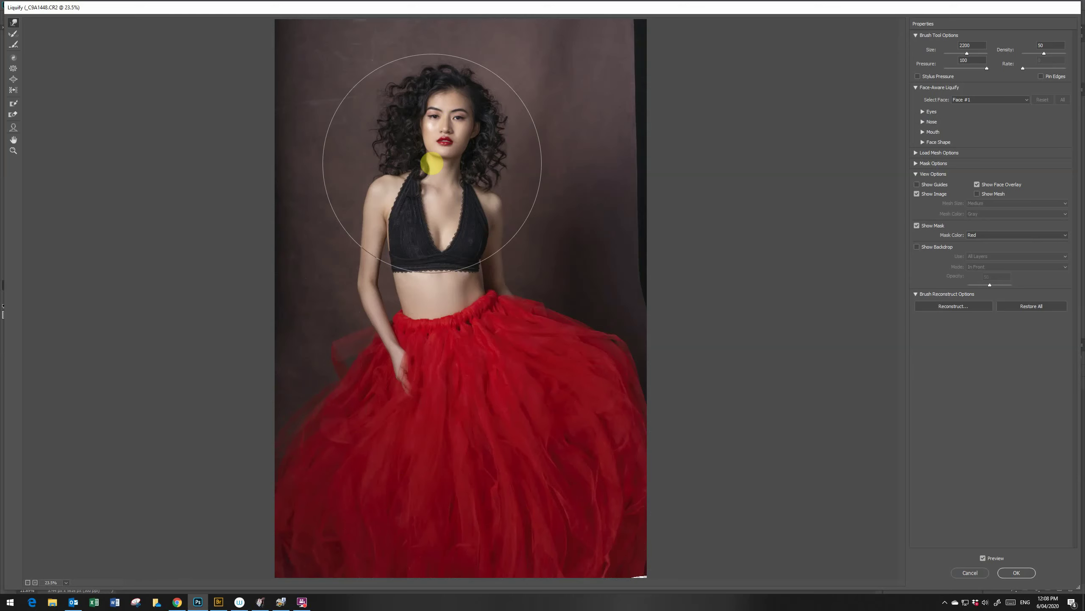
Step: Zoom in on the head and bloat the curls on both sides of the head
key("z")
left_click(441, 131)
left_click(448, 101)
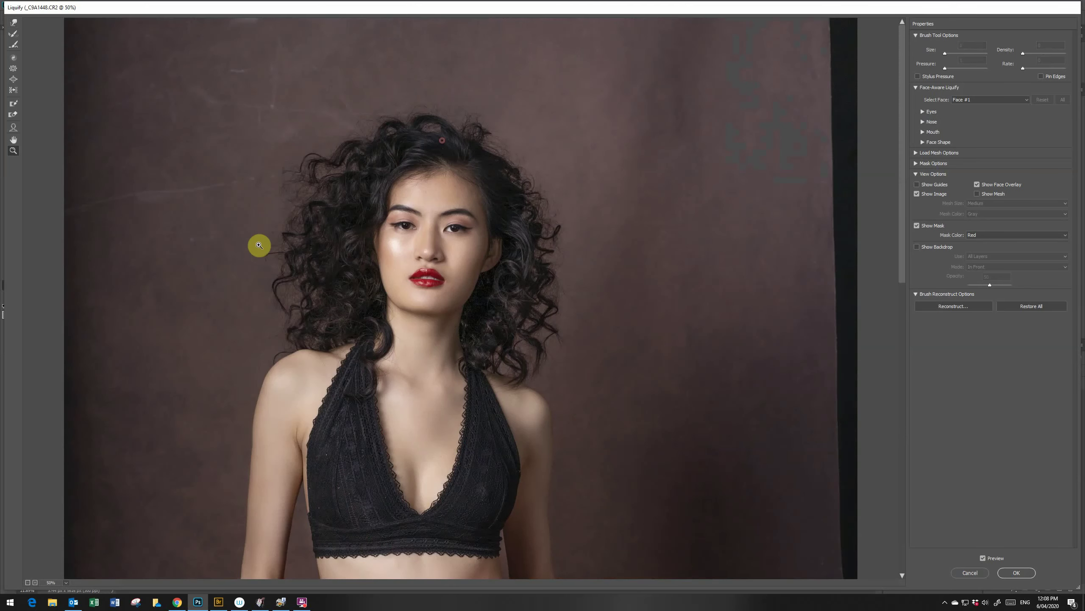
left_click(14, 80)
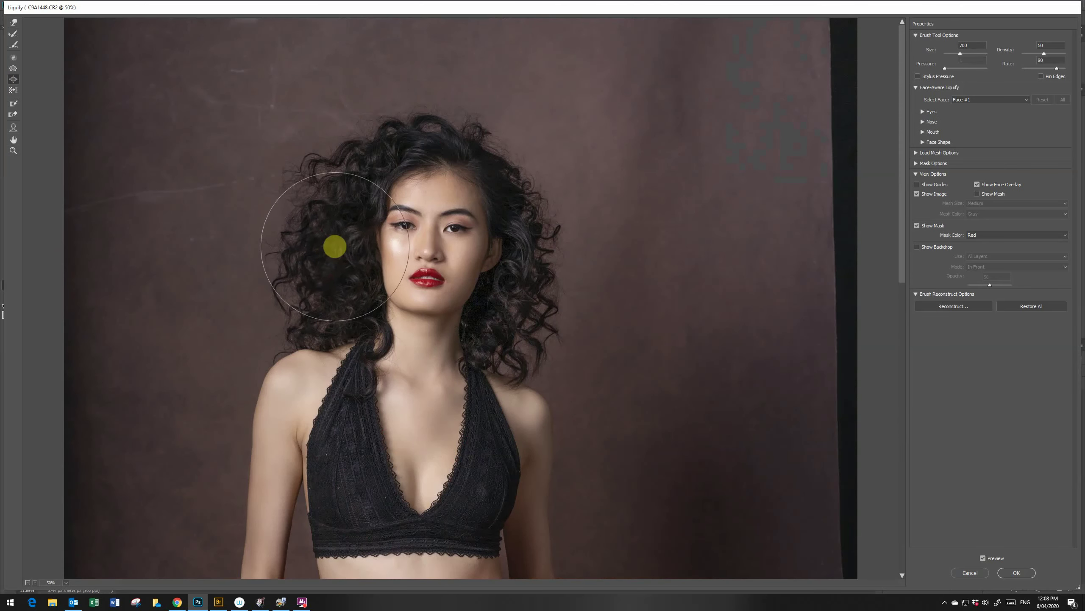
left_click_drag(330, 276, 363, 175)
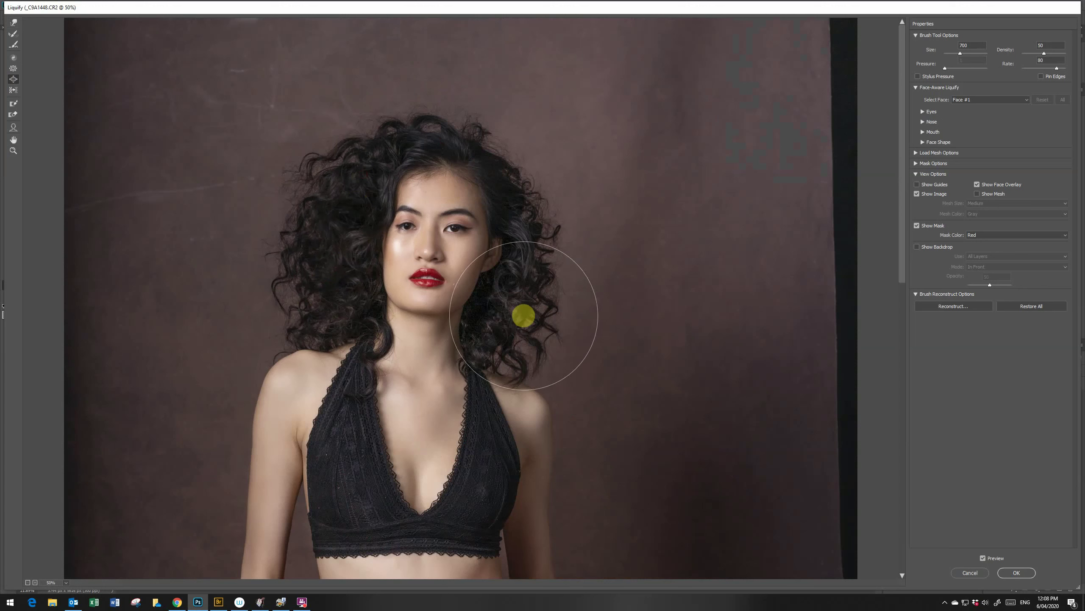
left_click_drag(524, 315, 532, 261)
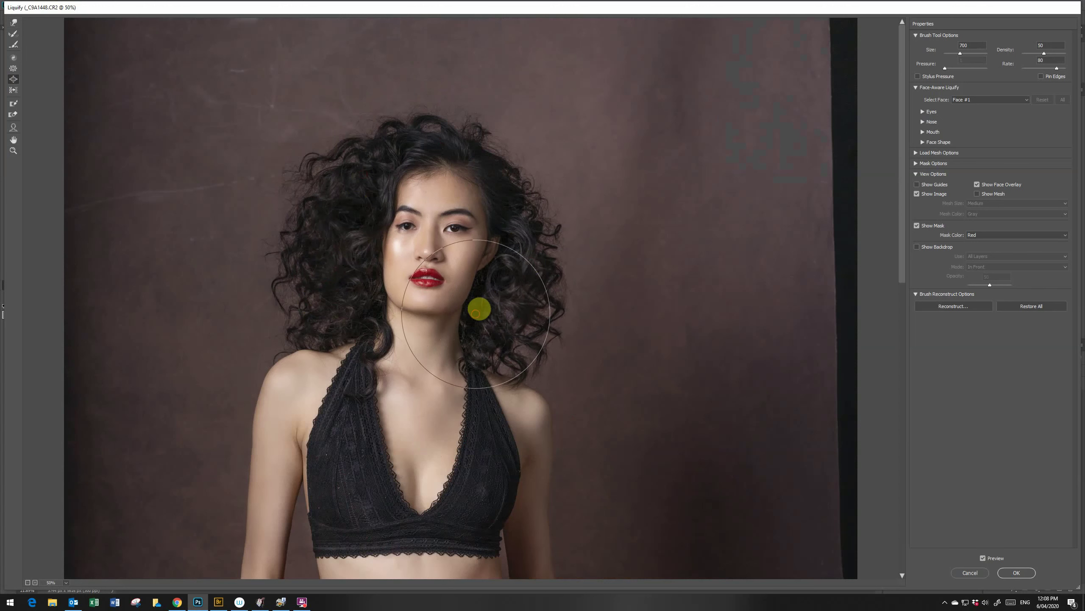
left_click_drag(478, 308, 524, 261)
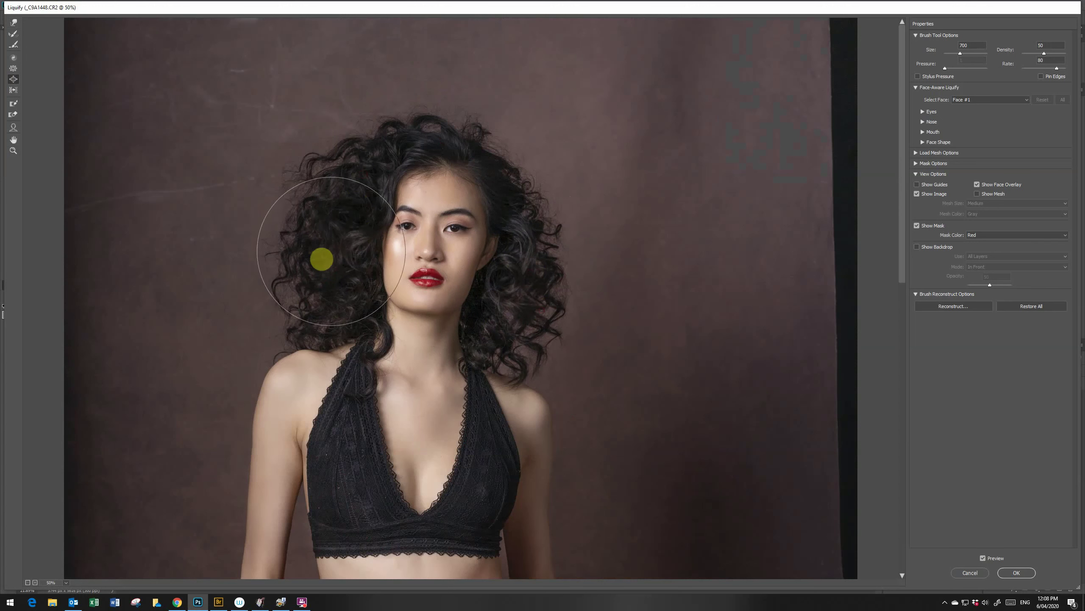
Step: Push the hair edges outward with a size-1000 Forward Warp brush and apply the Liquify
left_click(15, 27)
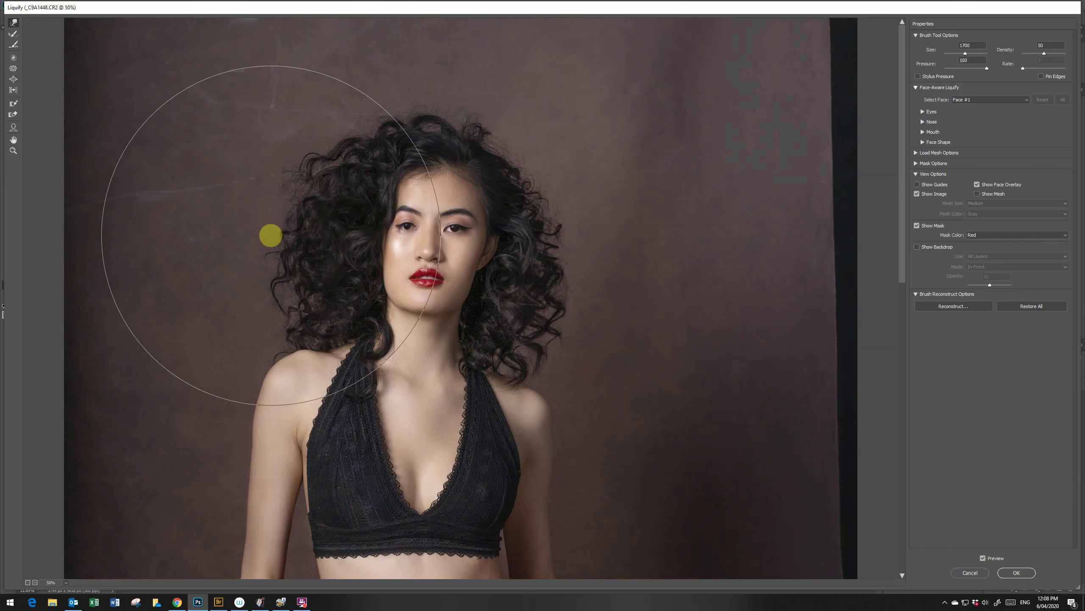
key("[")
key("[")
key("[")
mouse_move(274, 243)
left_mouse_down()
mouse_move(232, 276)
mouse_move(299, 156)
left_mouse_up()
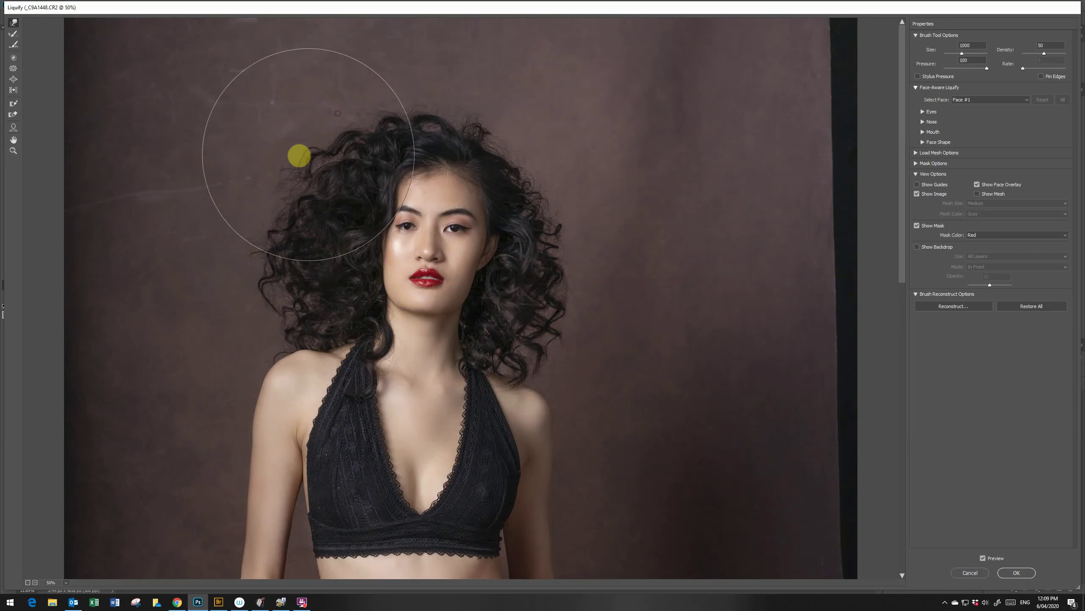
mouse_move(564, 312)
left_mouse_down()
mouse_move(598, 304)
mouse_move(562, 206)
left_mouse_up()
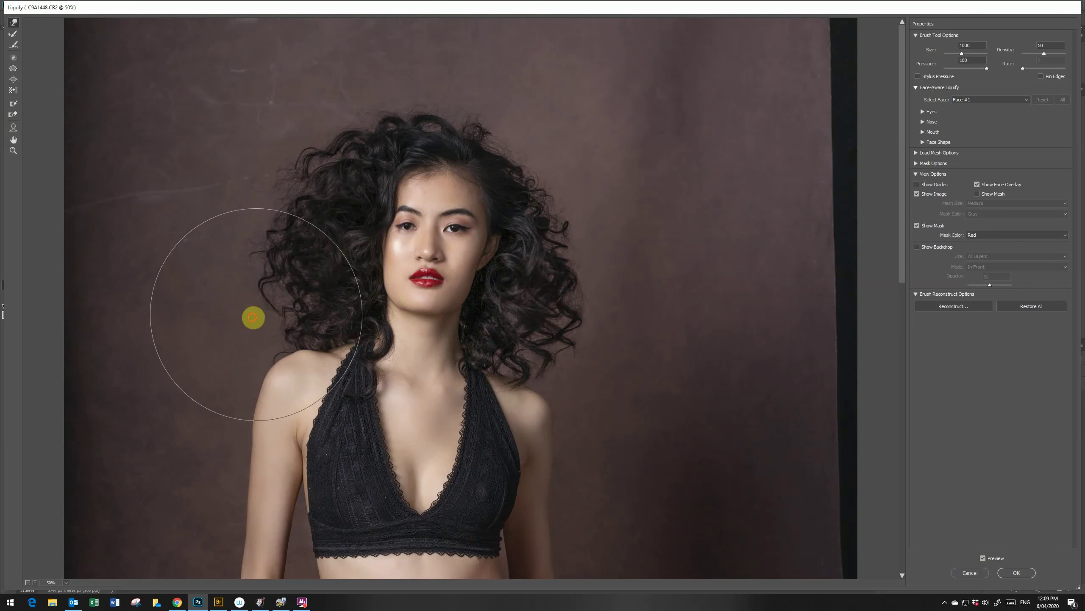
left_click_drag(252, 317, 281, 287)
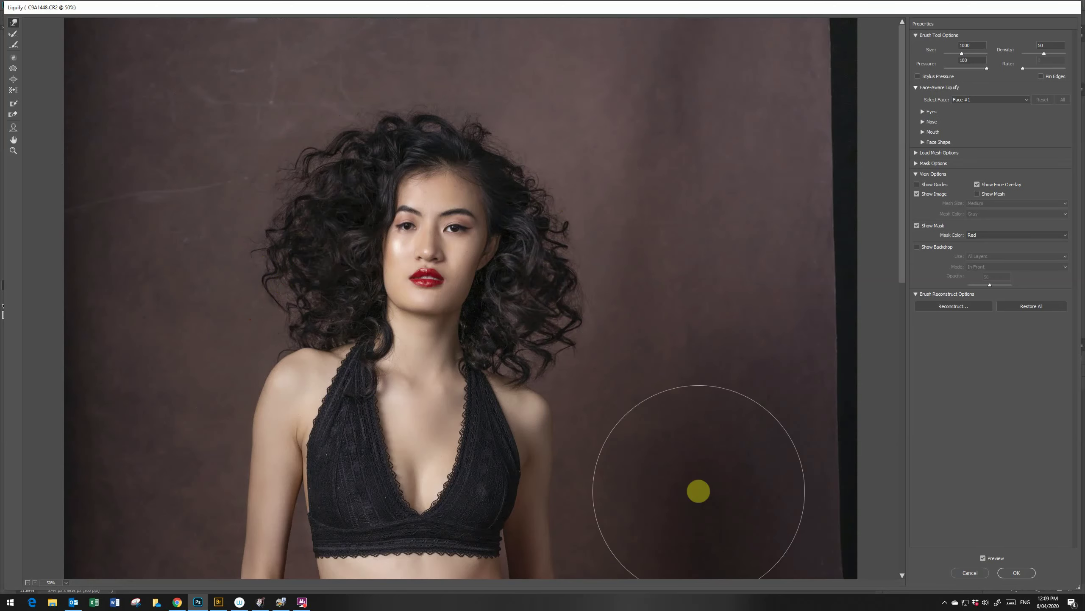
left_click(1011, 577)
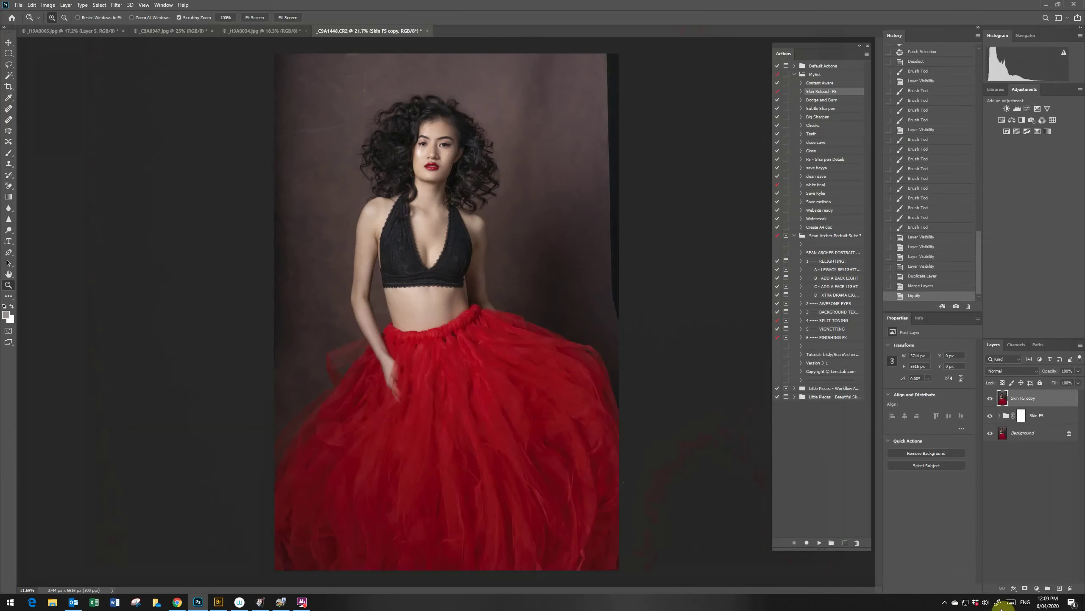
Step: Add a mask to Skin FS copy and paint it over the face with a 400 px brush
left_click(1025, 588)
key("b")
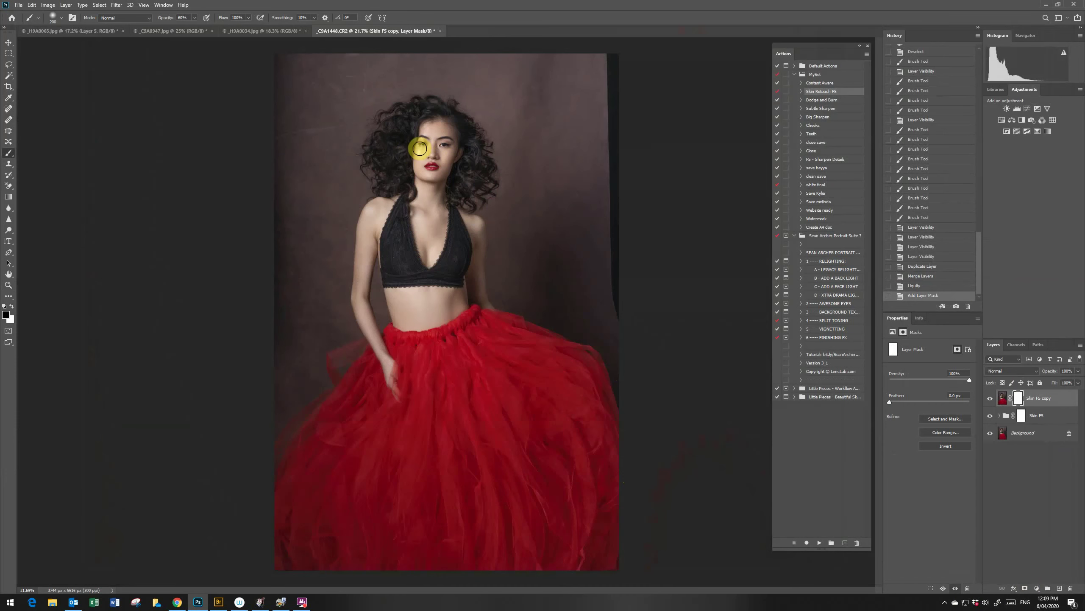
key("bracketright")
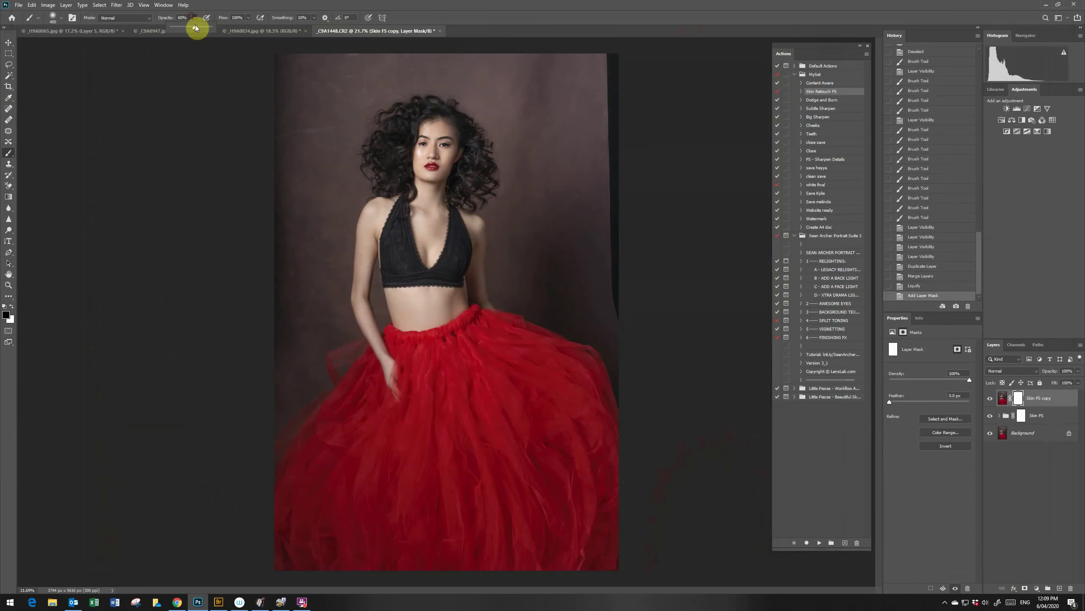
key("z")
left_click_drag(440, 110, 470, 180)
key("b")
mouse_move(413, 207)
left_mouse_down()
mouse_move(478, 259)
mouse_move(496, 213)
mouse_move(448, 162)
mouse_move(399, 271)
mouse_move(479, 320)
mouse_move(413, 151)
mouse_move(391, 296)
mouse_move(407, 334)
mouse_move(444, 363)
mouse_move(432, 417)
mouse_move(365, 336)
left_mouse_up()
Step: Zoom out to the full portrait and toggle Skin FS copy's visibility to compare
key("z")
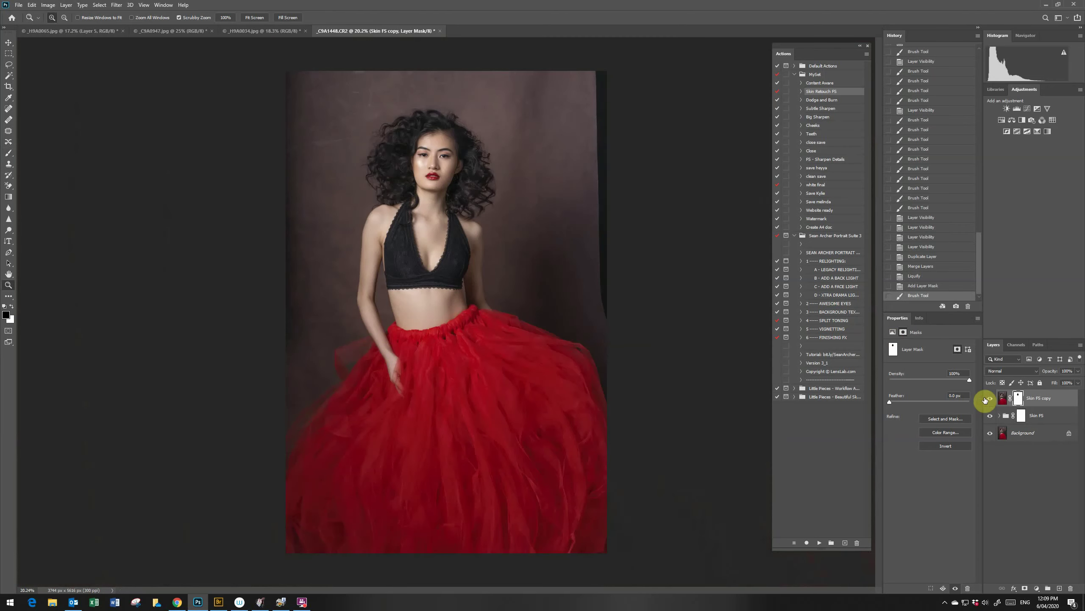
left_click(990, 398)
left_click(991, 399)
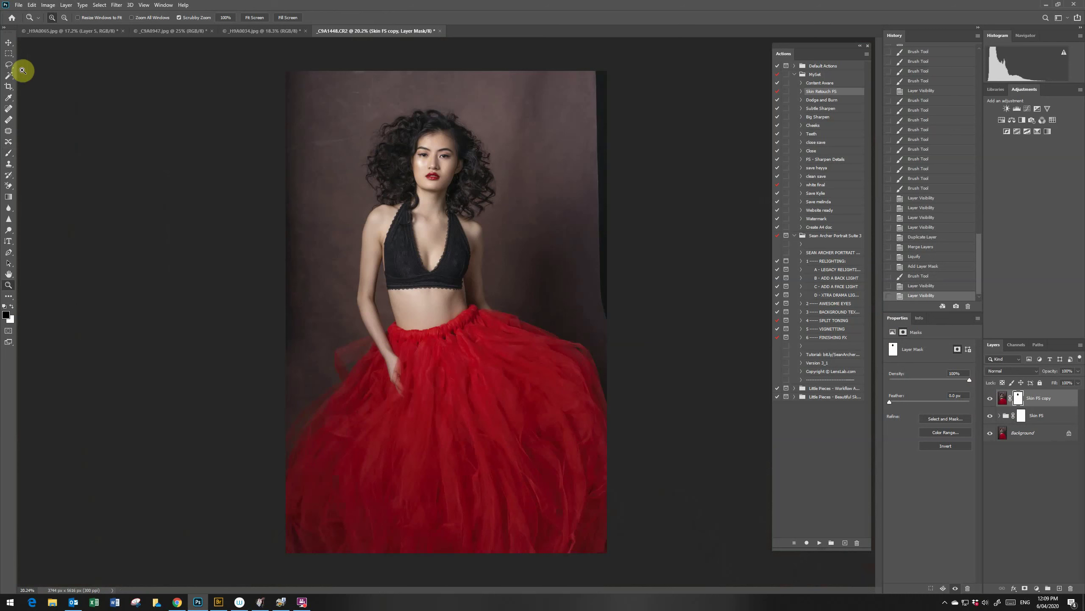
Step: Select the right-edge backdrop strip down to the skirt and copy it to a new layer
left_click(14, 53)
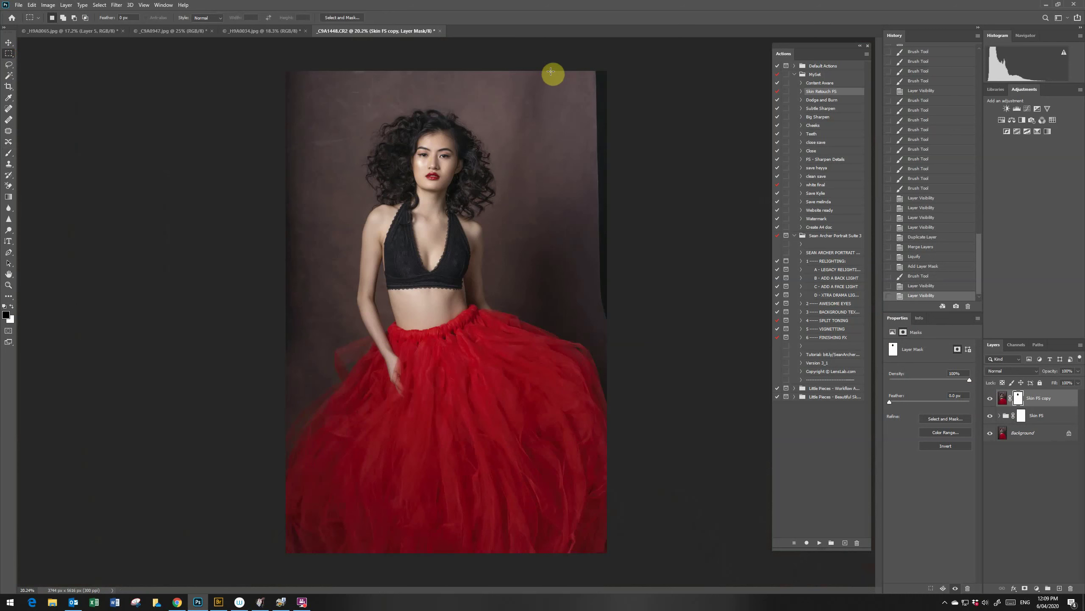
left_click_drag(551, 76, 598, 326)
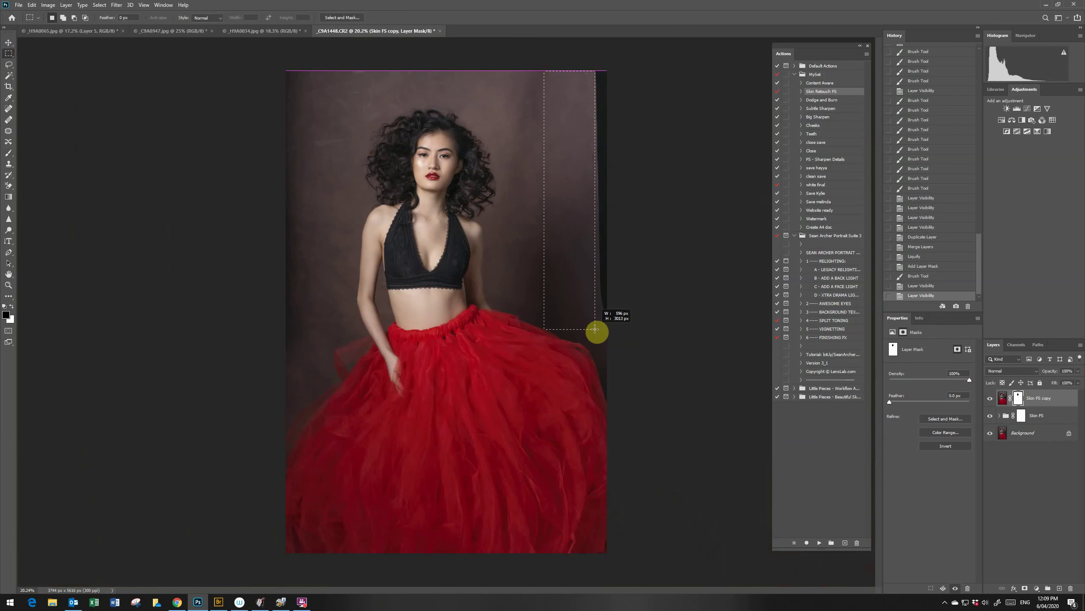
left_click_drag(598, 326, 596, 326)
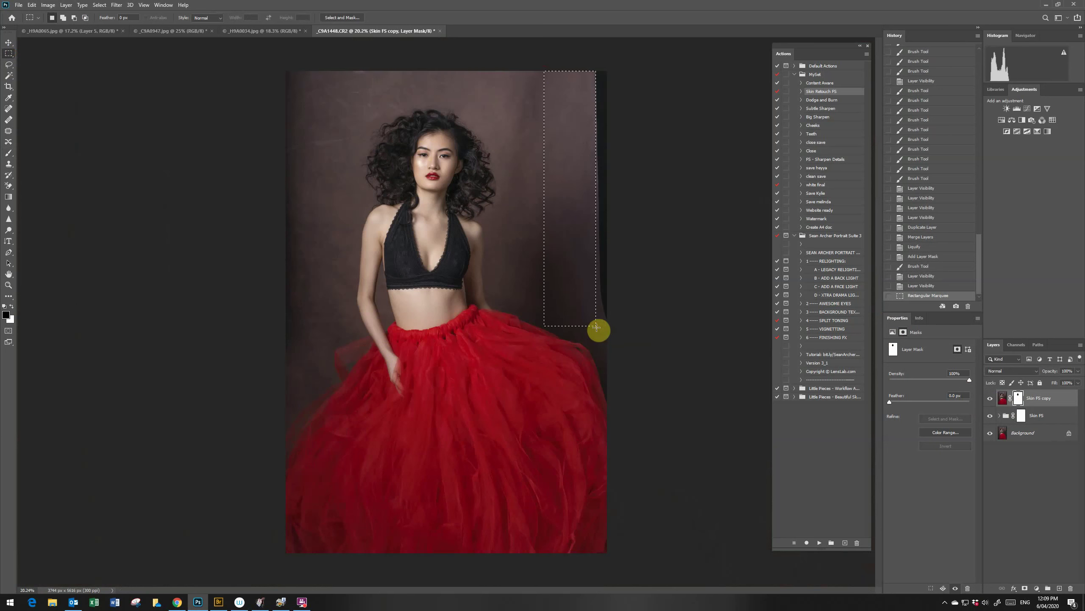
key("ctrl+j")
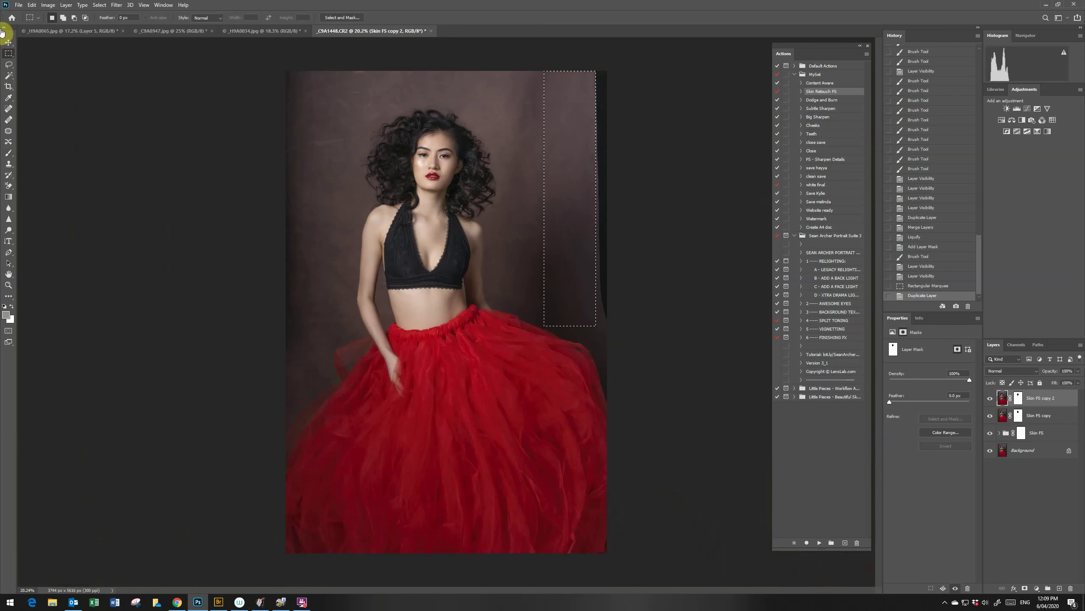
Step: Stretch the copied strip to the image's right edge, deselect, and target the layer's pixels
left_click(3, 43)
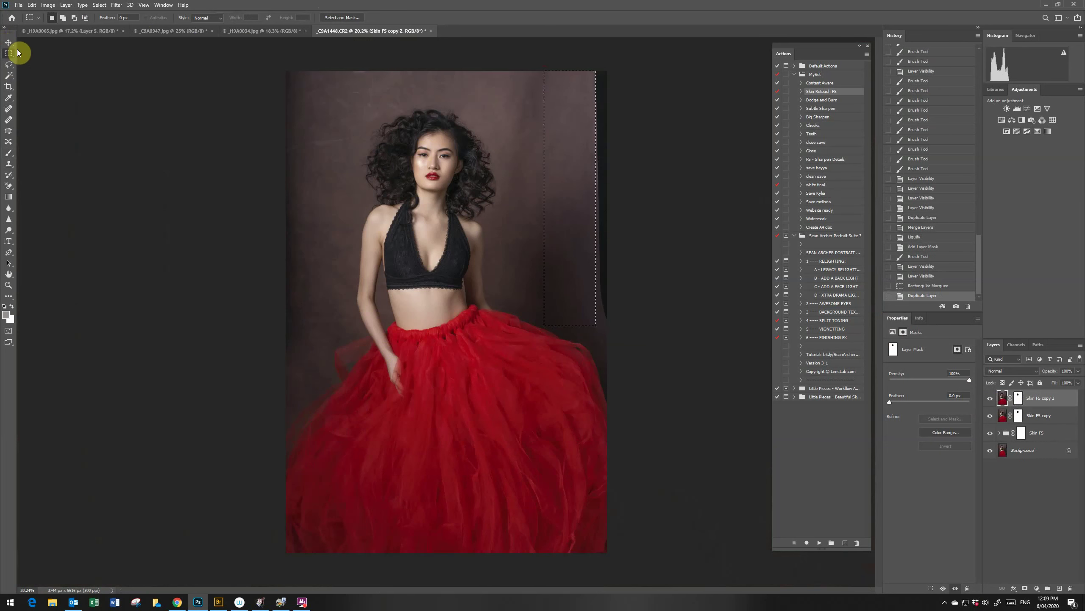
left_click_drag(595, 199, 619, 199)
key("Return")
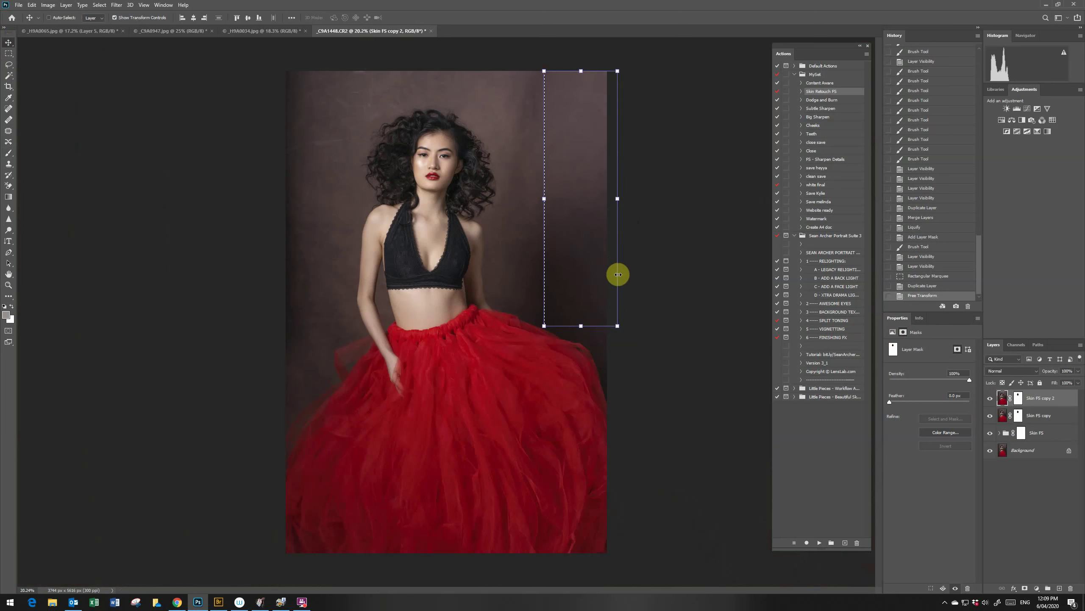
left_click(8, 53)
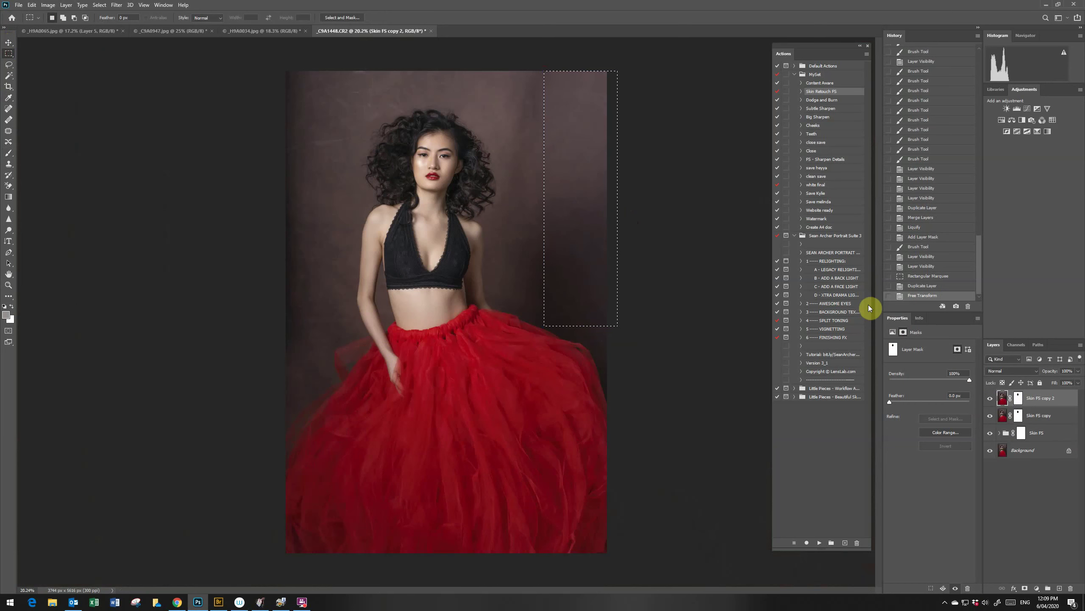
left_click(582, 318)
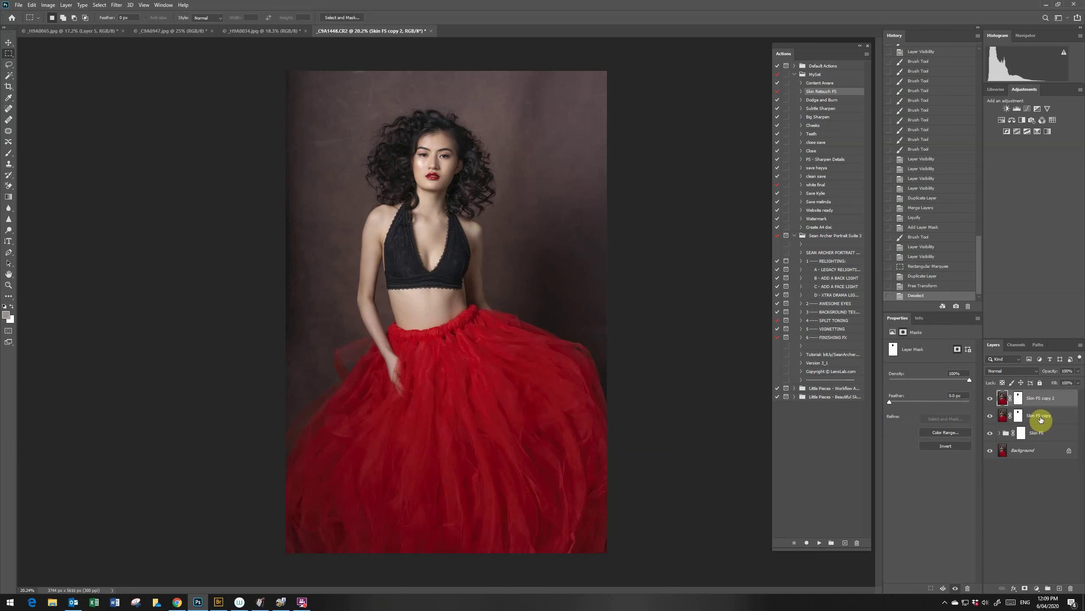
left_click(1003, 400)
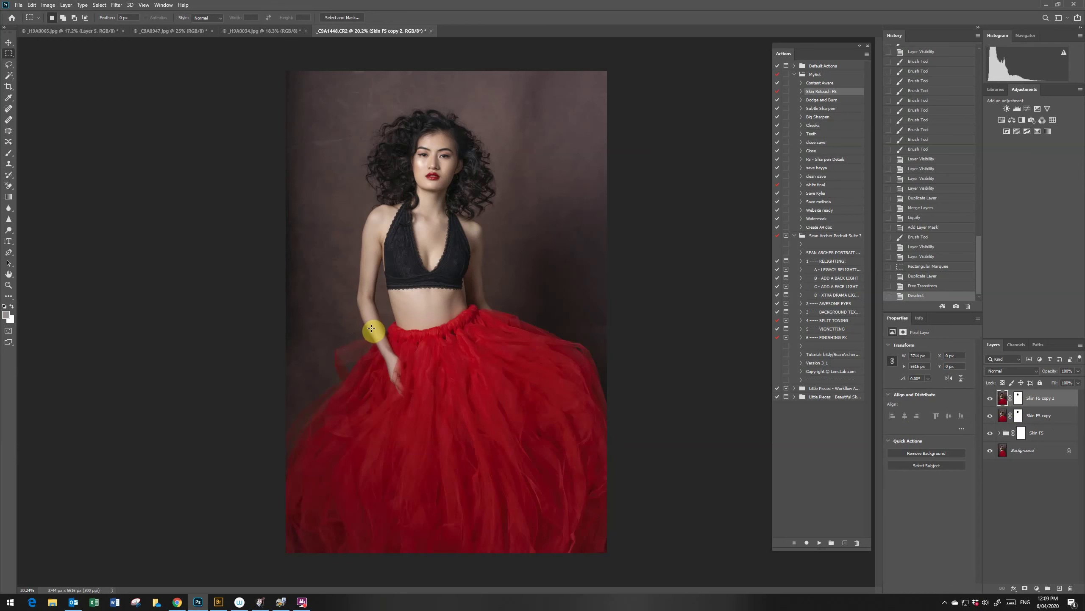
Step: Duplicate all layers, merge the copies into Skin FS copy 5, and select A - LEGACY RELIGHTING
left_click(1043, 455, "shift")
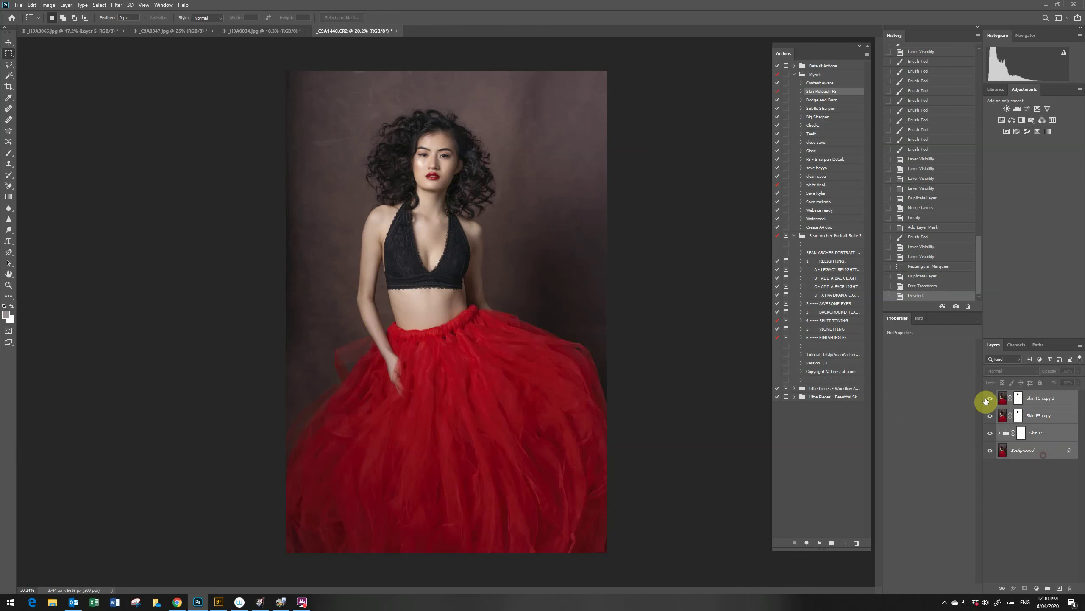
key("ctrl+j")
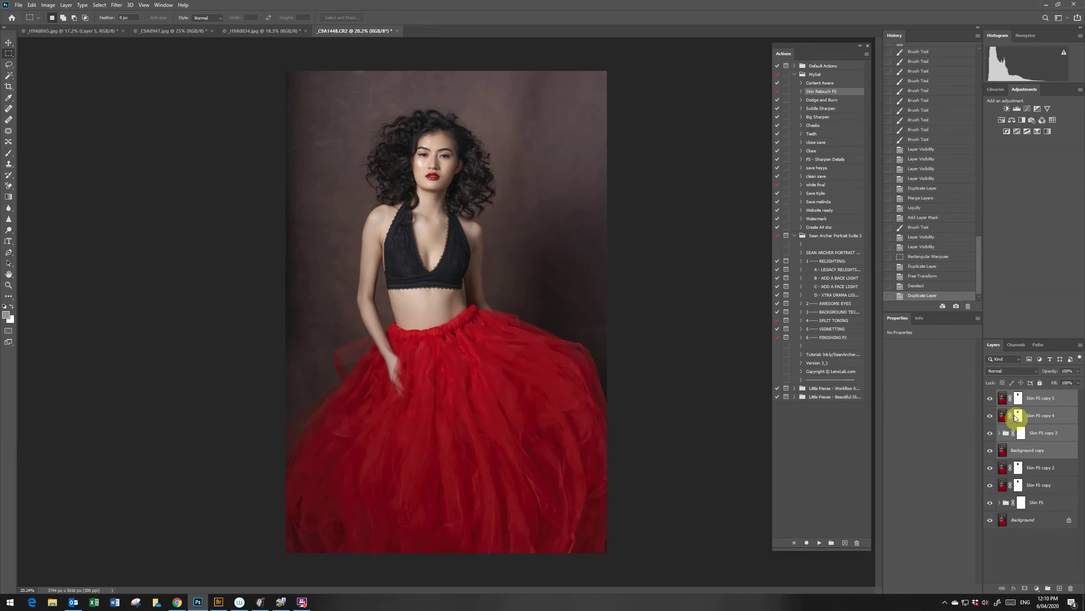
right_click(1021, 447)
left_click(998, 341)
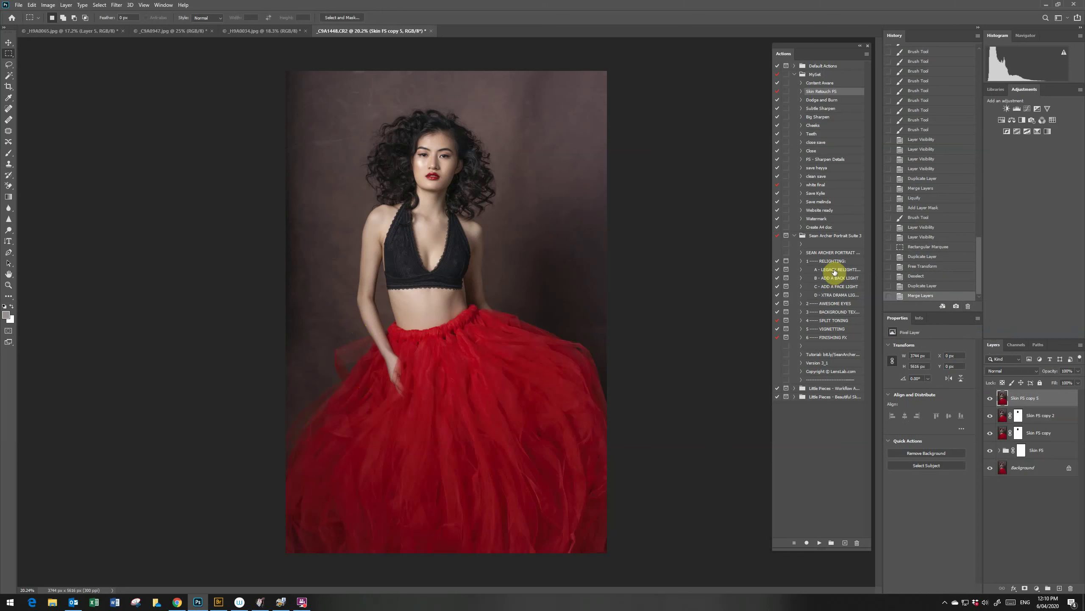
left_click(834, 270)
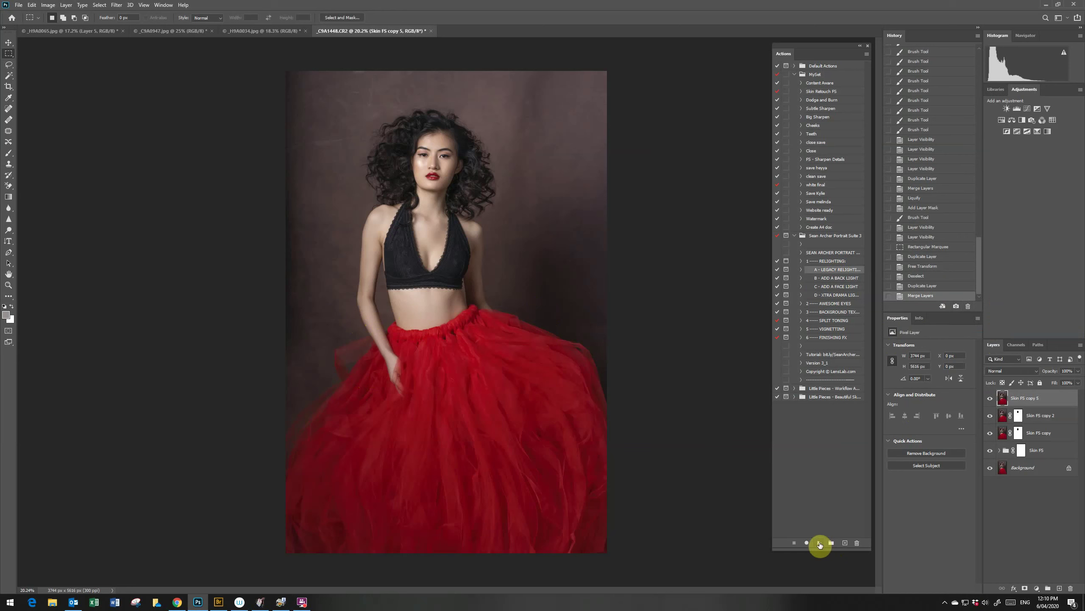
Step: Run the legacy relighting action and, at 4% flow, paint the mask over hair, neck, chest and waist
left_click(820, 543)
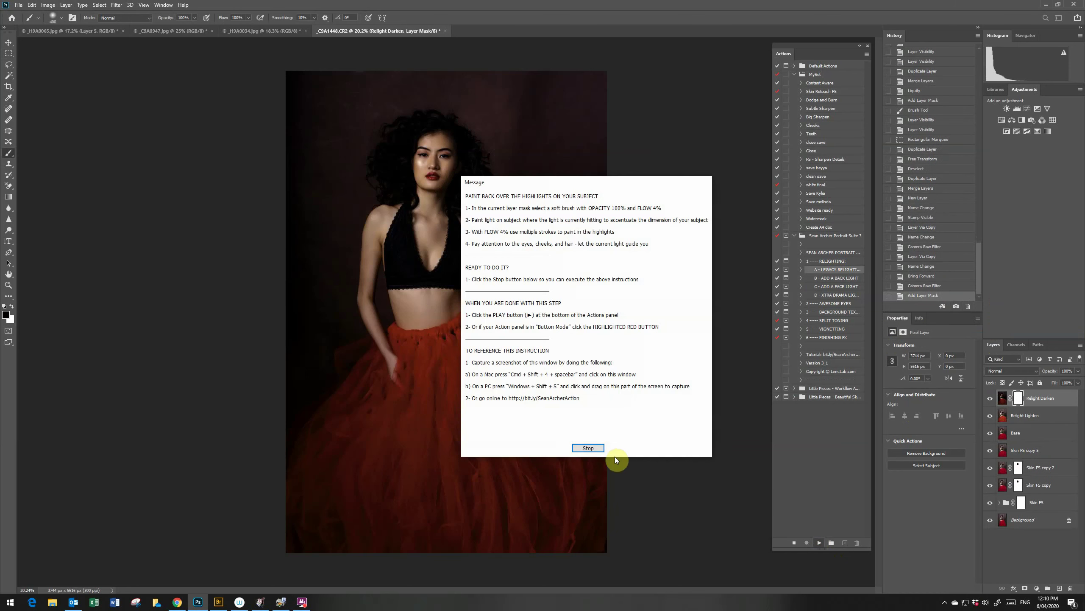
left_click(588, 448)
type("4")
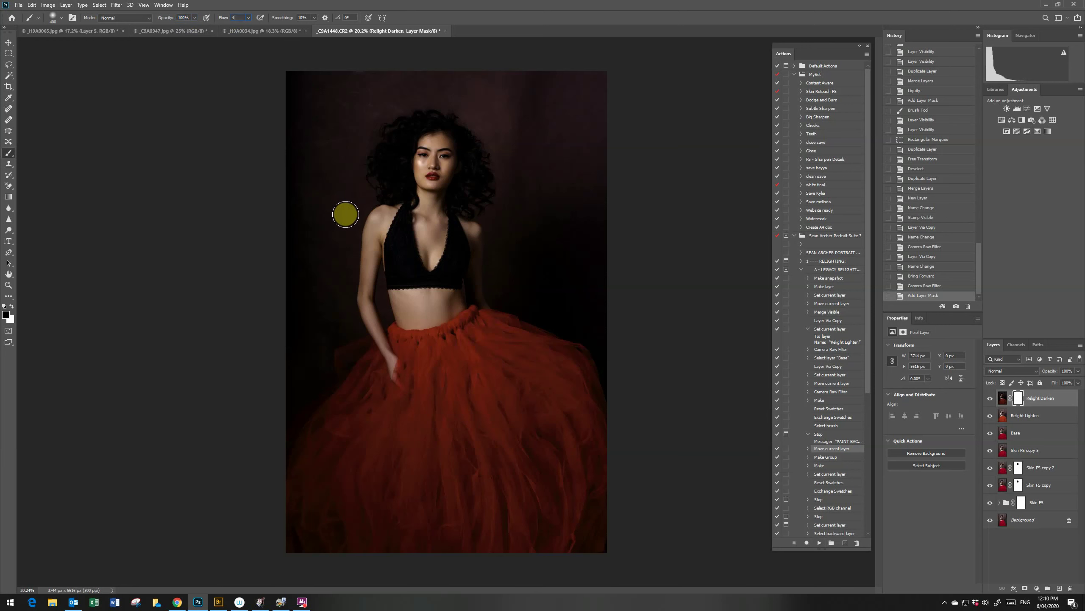
key("Tab")
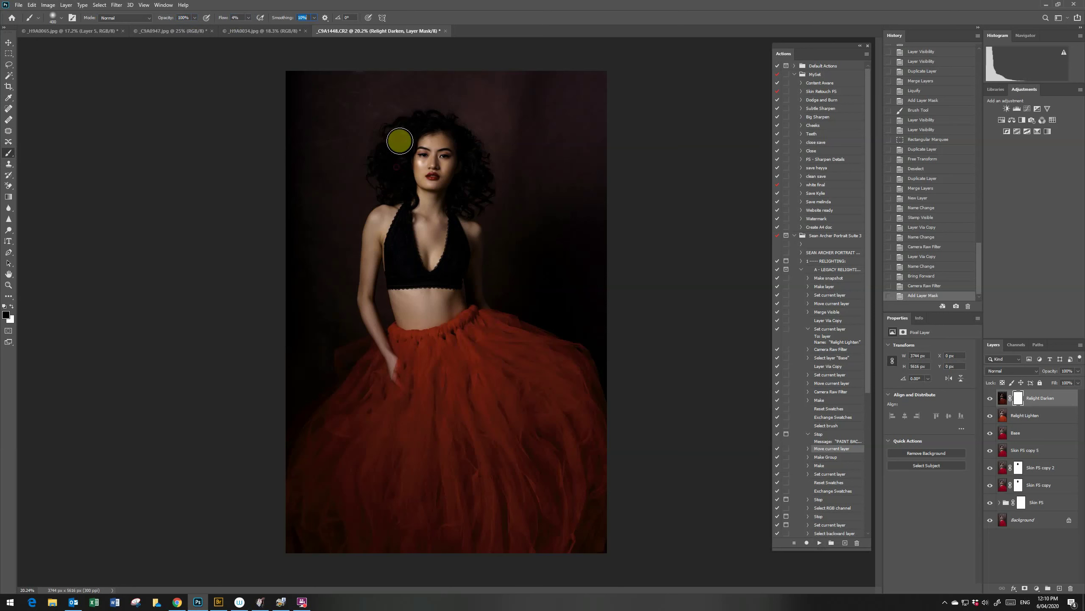
mouse_move(395, 169)
left_mouse_down()
mouse_move(399, 144)
mouse_move(425, 124)
mouse_move(428, 169)
left_mouse_up()
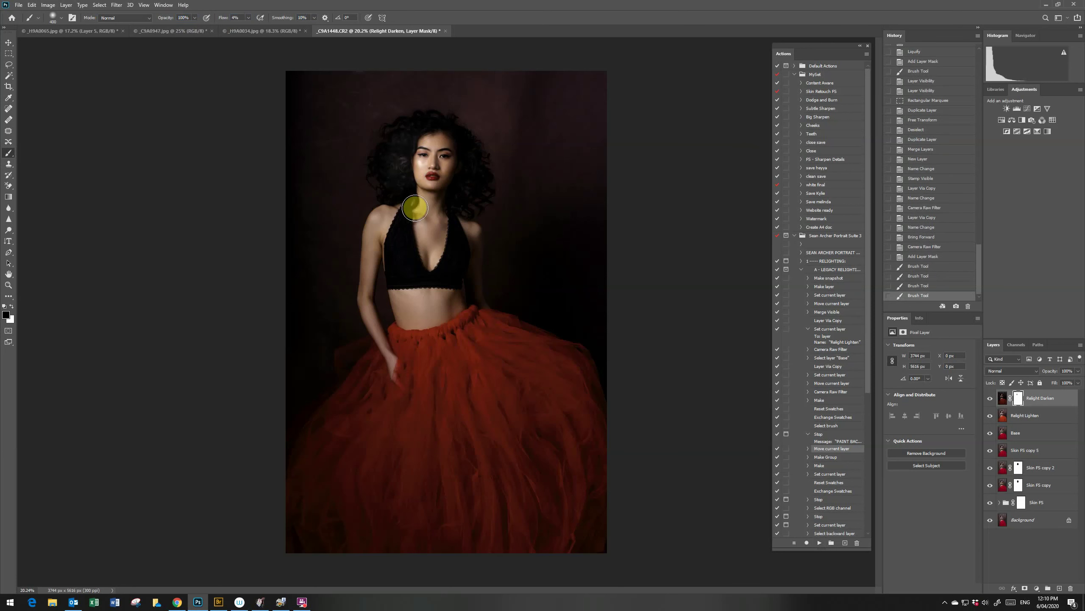
mouse_move(415, 207)
left_mouse_down()
mouse_move(430, 248)
mouse_move(377, 237)
left_mouse_up()
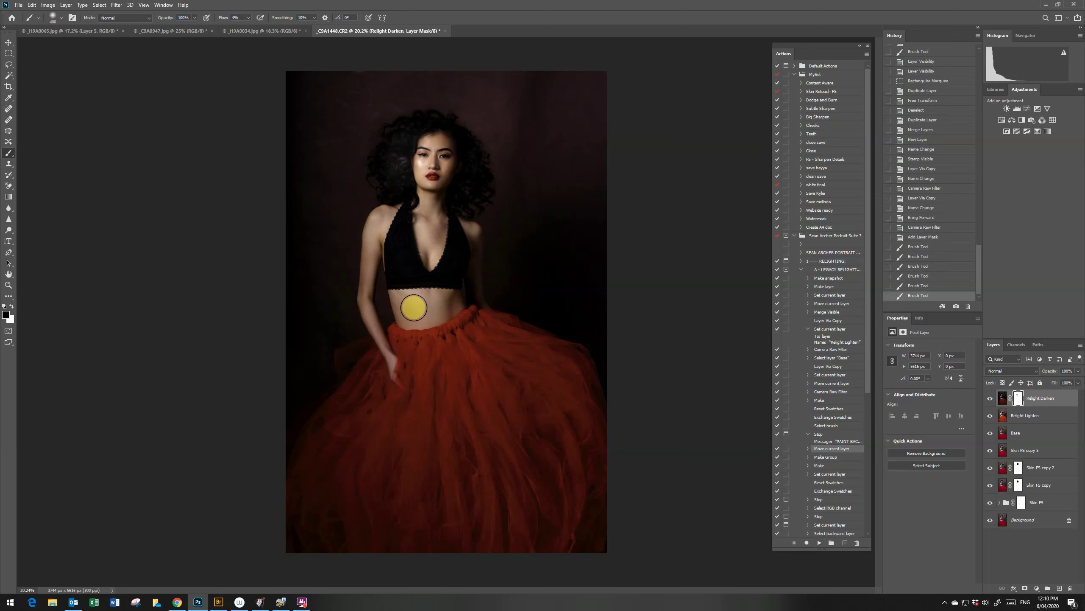
left_click_drag(414, 307, 453, 303)
mouse_move(431, 250)
left_mouse_down()
mouse_move(468, 223)
mouse_move(431, 169)
mouse_move(453, 129)
left_mouse_up()
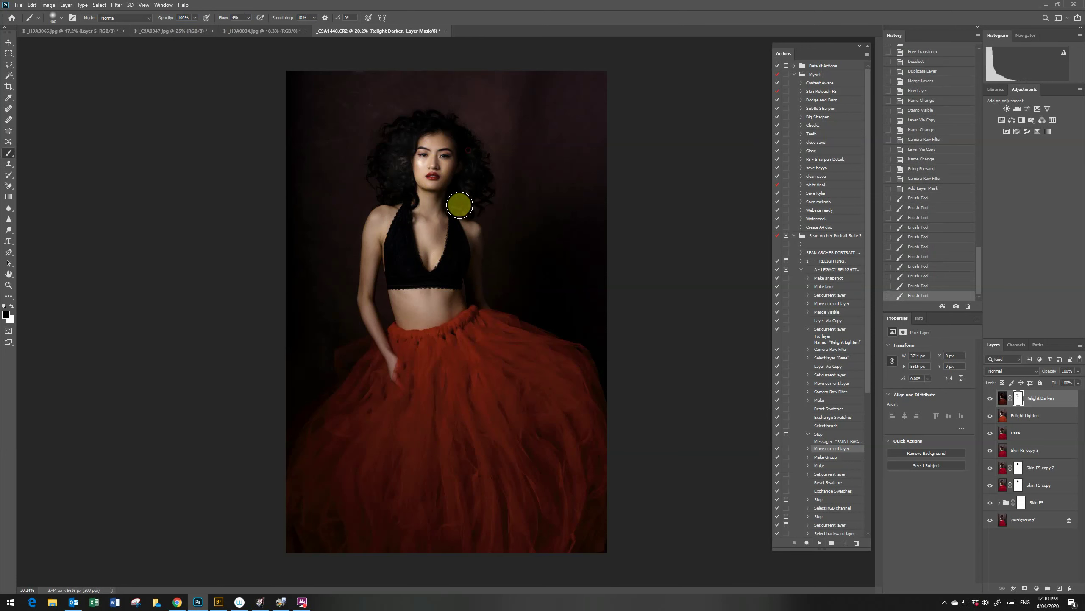
Step: Paint more of the mask near the hair, along the left arm and at the waist
mouse_move(459, 205)
left_mouse_down()
mouse_move(450, 128)
mouse_move(391, 184)
left_mouse_up()
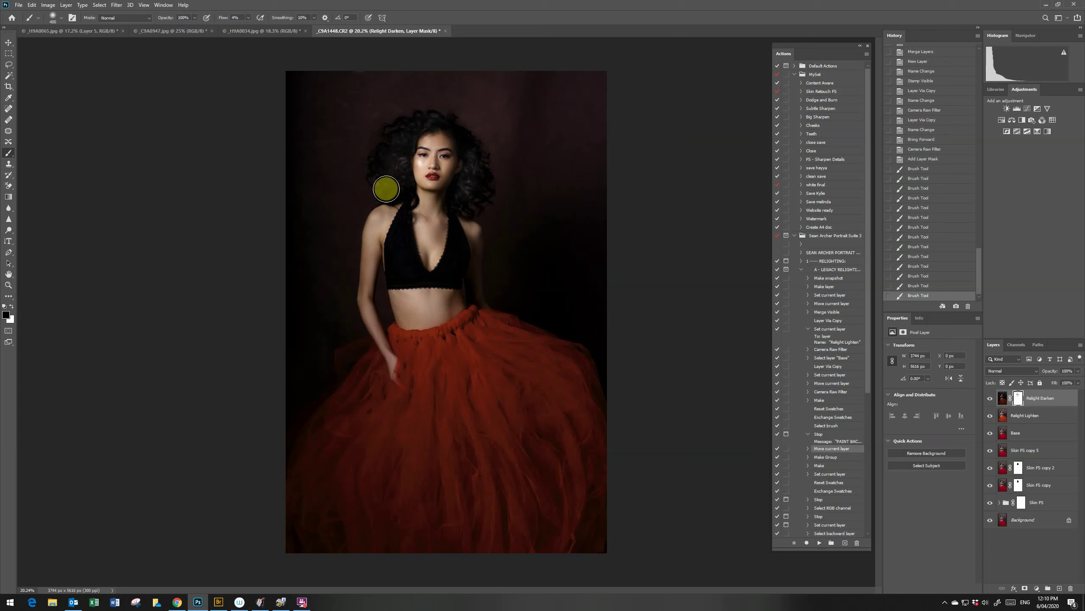
left_click_drag(399, 311, 365, 302)
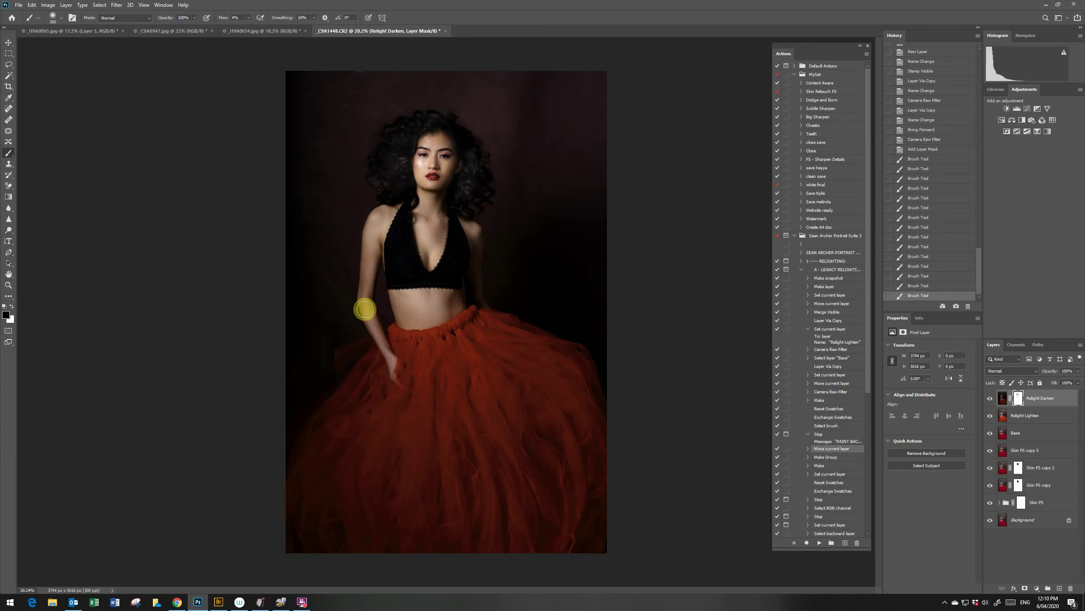
left_click_drag(373, 269, 376, 224)
left_click_drag(369, 266, 363, 297)
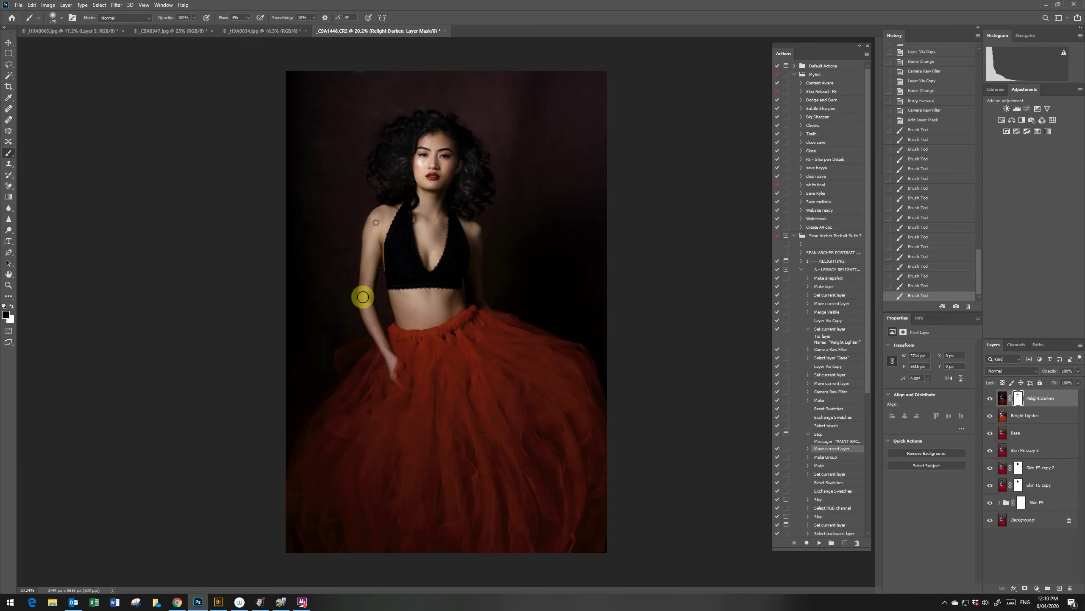
left_click_drag(399, 368, 404, 374)
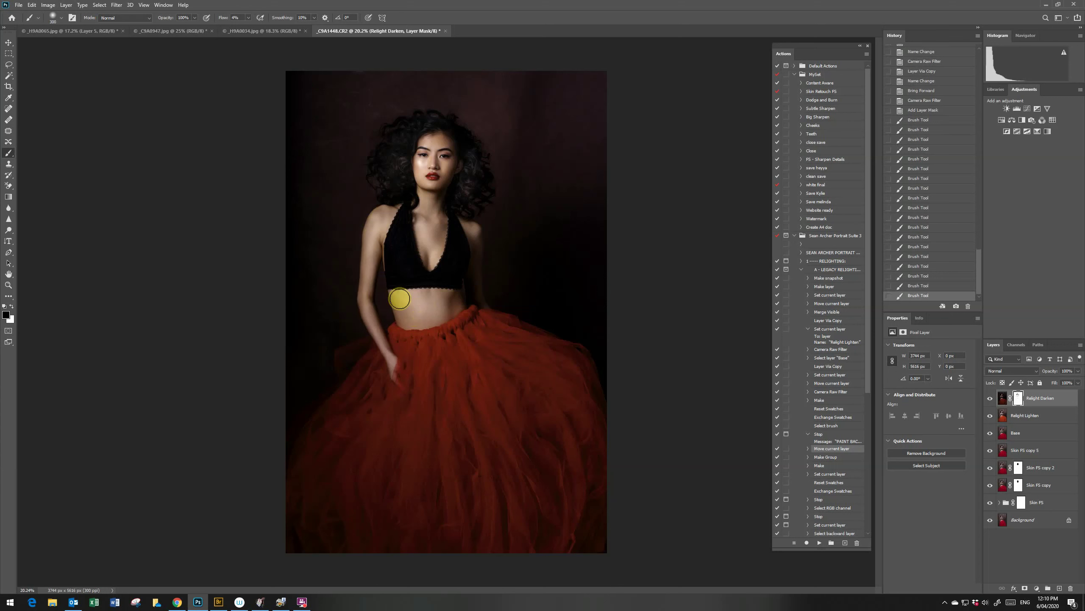
Step: Dab the mask on the neck and cheeks, then paint across the skirt with a 1300 px brush
left_click(436, 213)
left_click(411, 183)
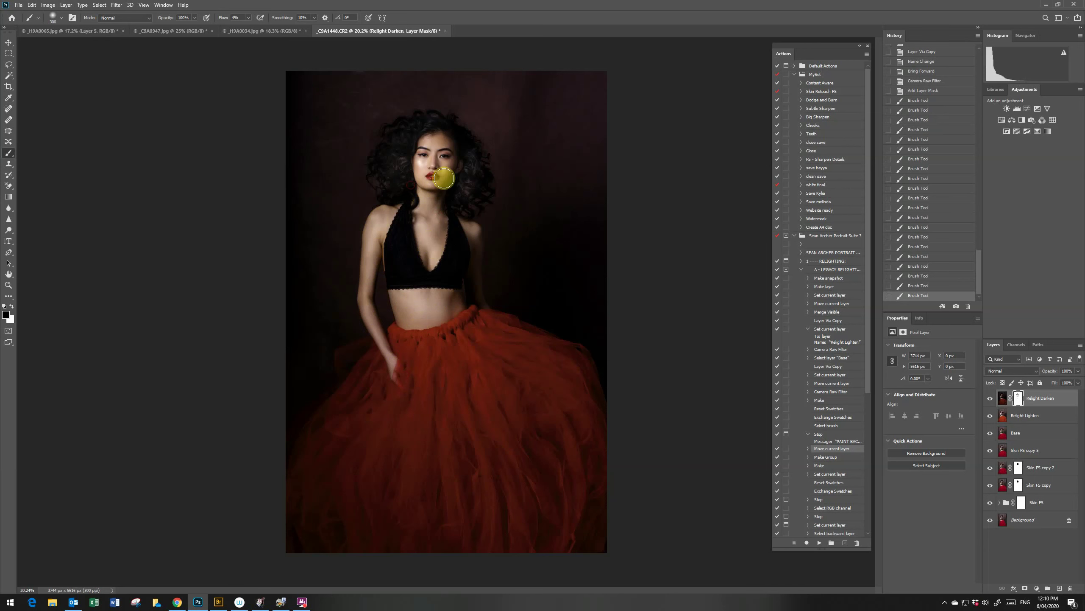
left_click(446, 152)
left_click(430, 171)
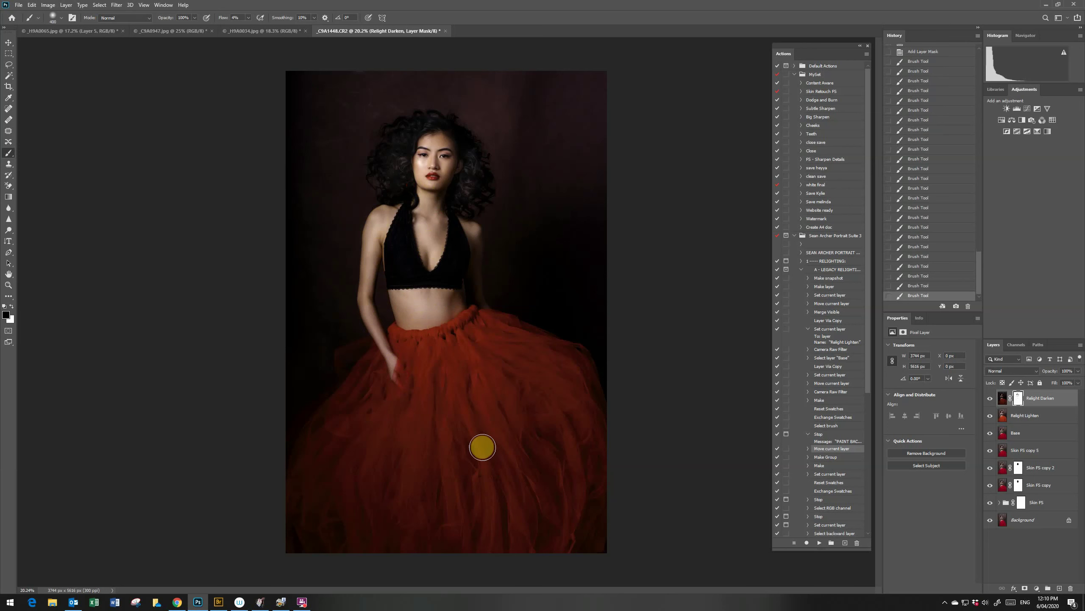
key("bracketright")
key("bracketright")
key("bracketright")
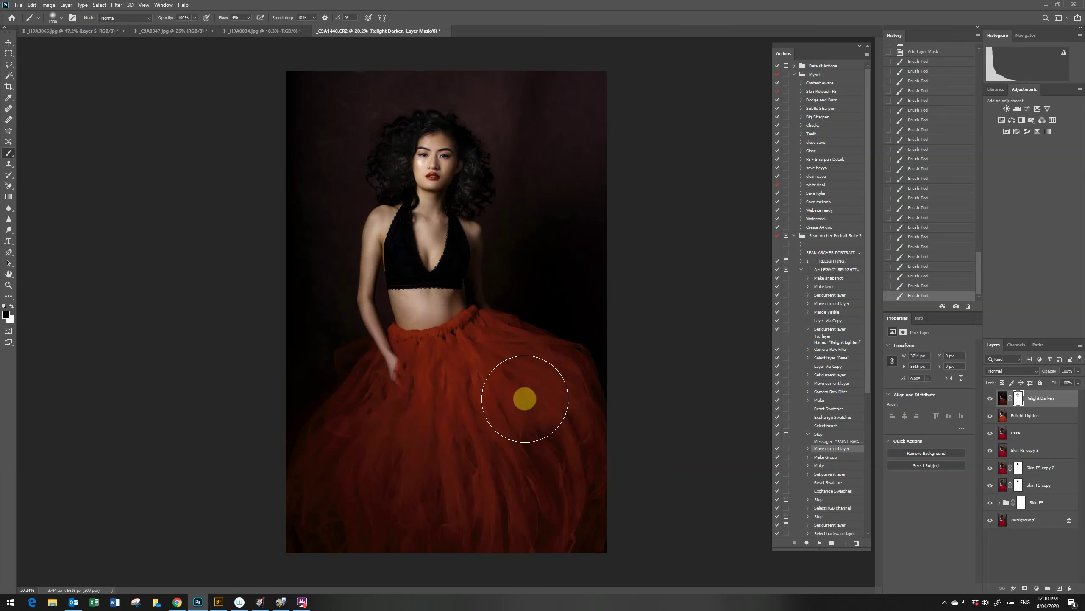
left_click_drag(525, 398, 427, 344)
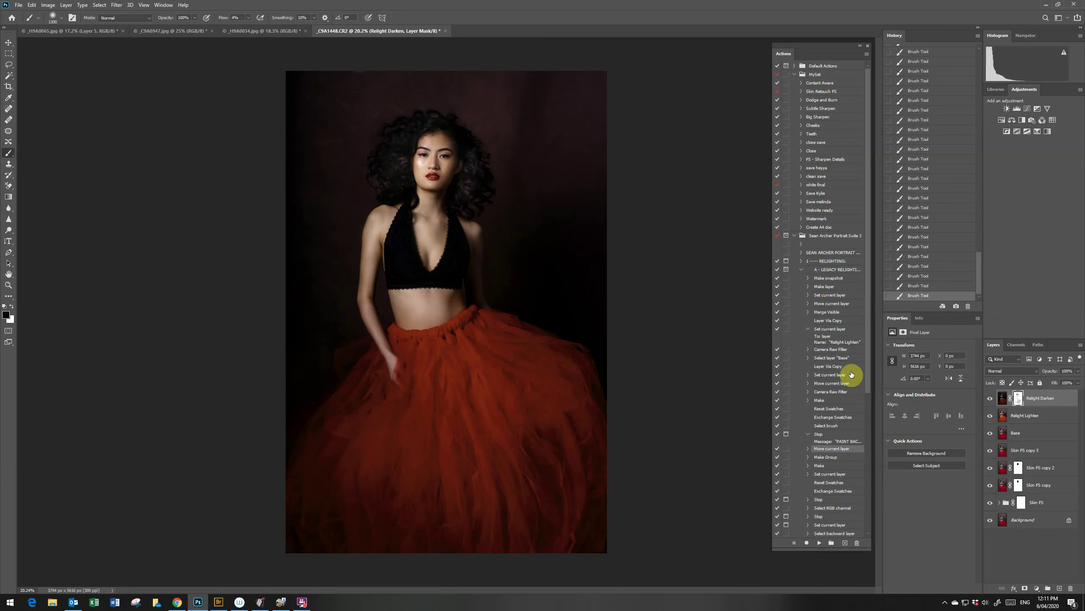
Step: Start the new light source step, then paint light near the waist at 20% opacity, 50% flow
left_click(819, 543)
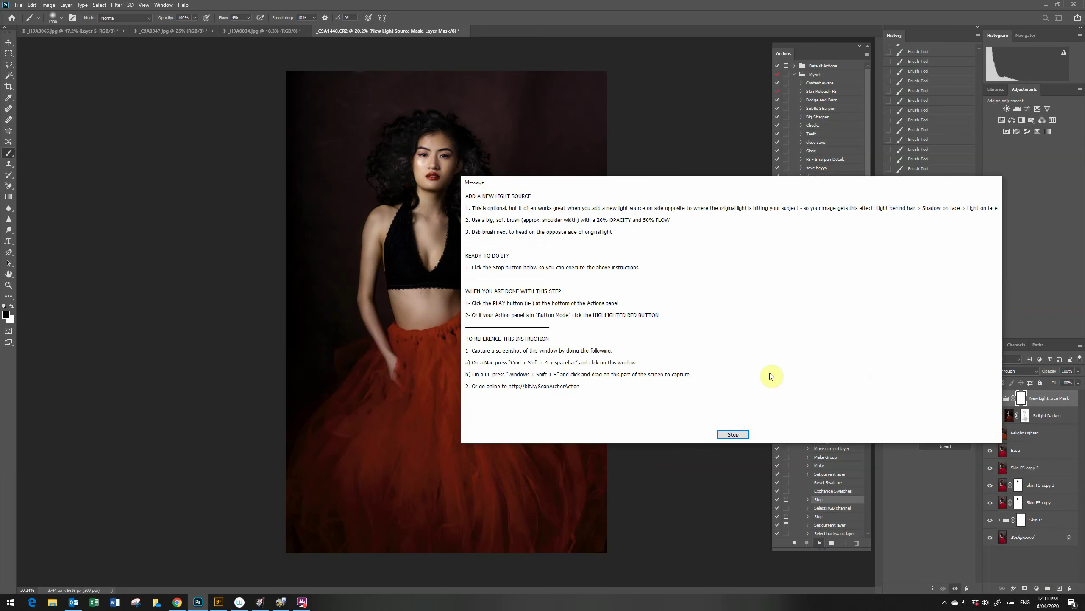
left_click(748, 433)
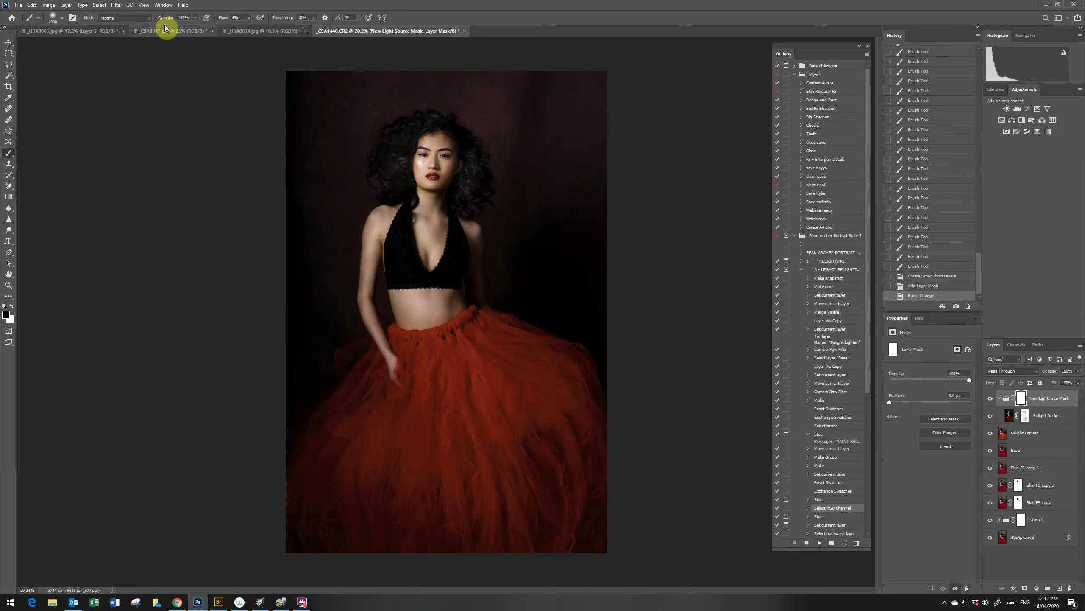
left_click(183, 18)
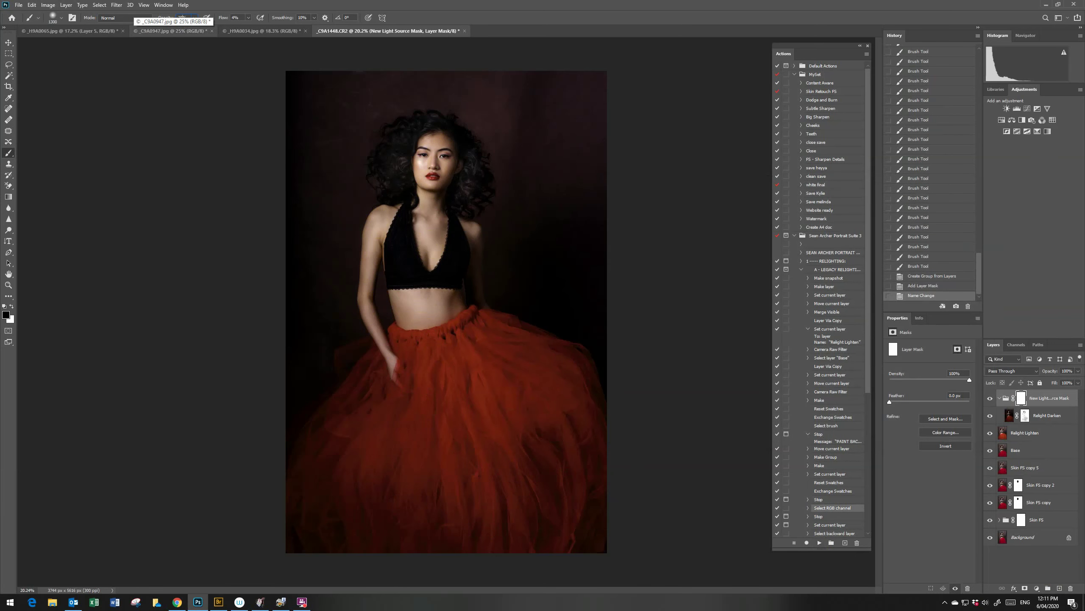
key("Tab")
left_click_drag(376, 352, 415, 322)
Step: With a much larger brush, paint light onto the backdrop beside the head and onto the face
key("bracketright")
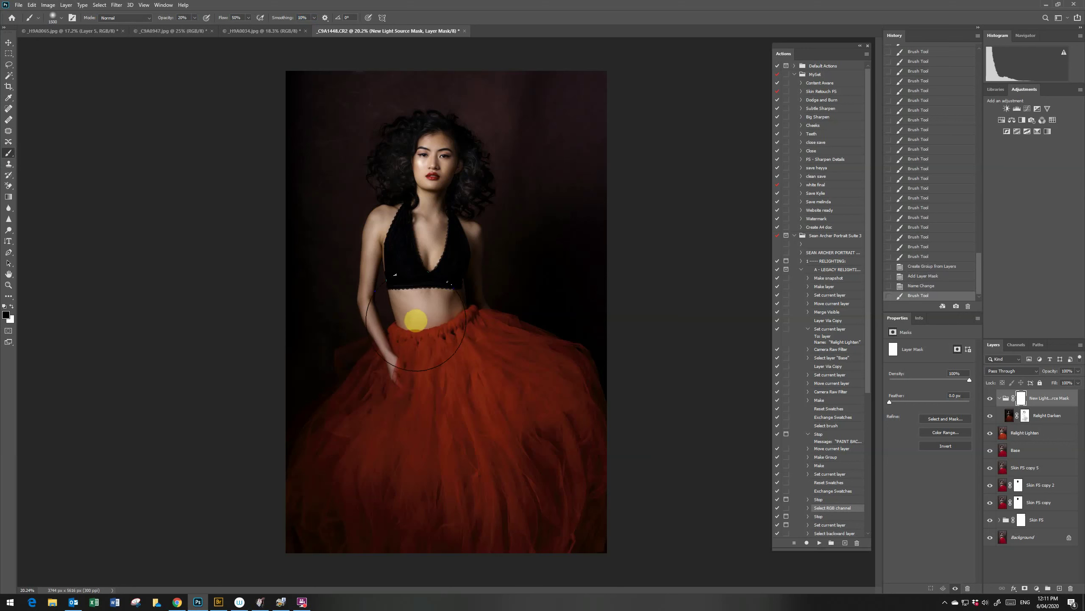
key("bracketright")
key("bracketright")
key("bracketright")
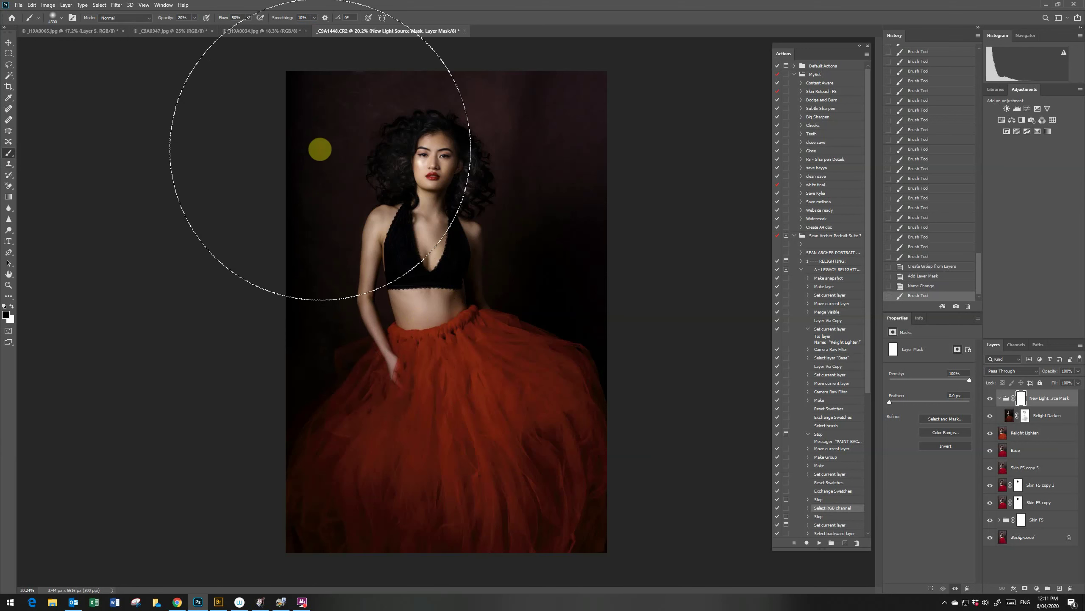
left_click_drag(341, 151, 337, 184)
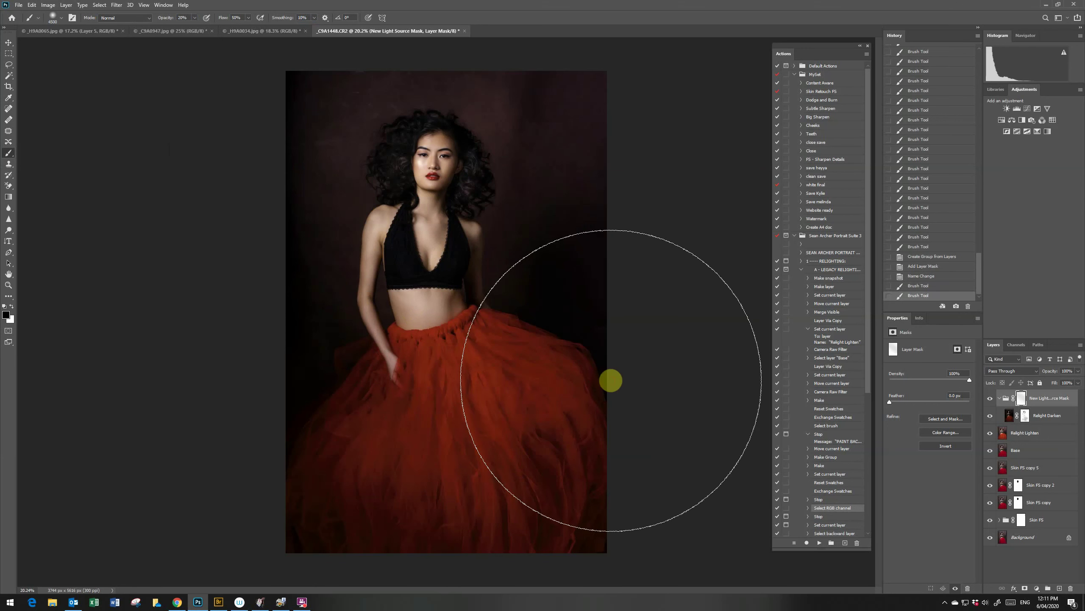
left_click_drag(484, 189, 555, 300)
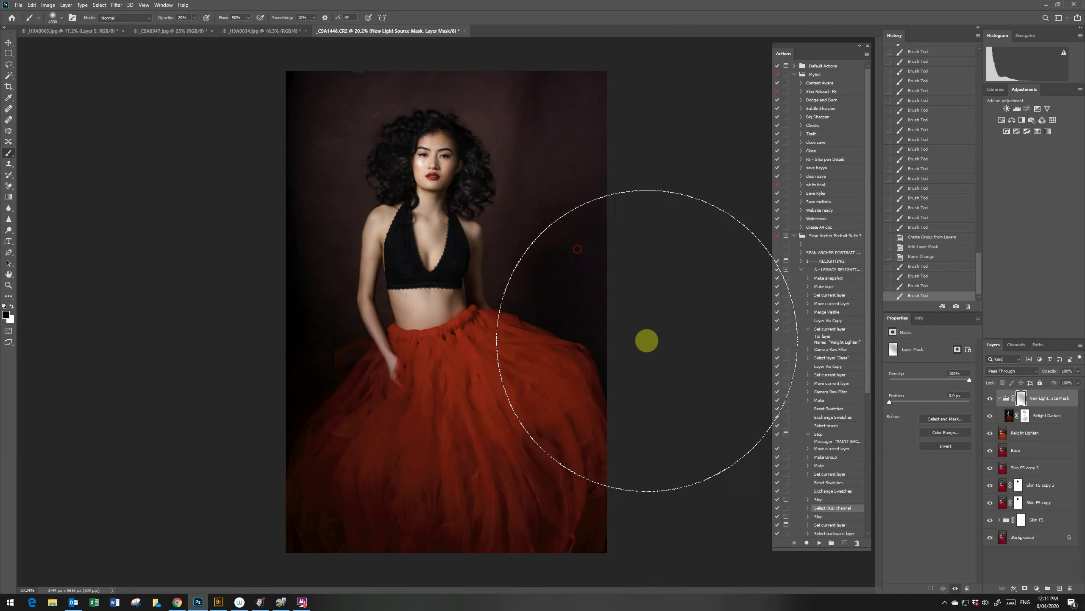
left_click_drag(647, 340, 737, 423)
left_click_drag(448, 189, 555, 299)
left_click_drag(598, 325, 678, 408)
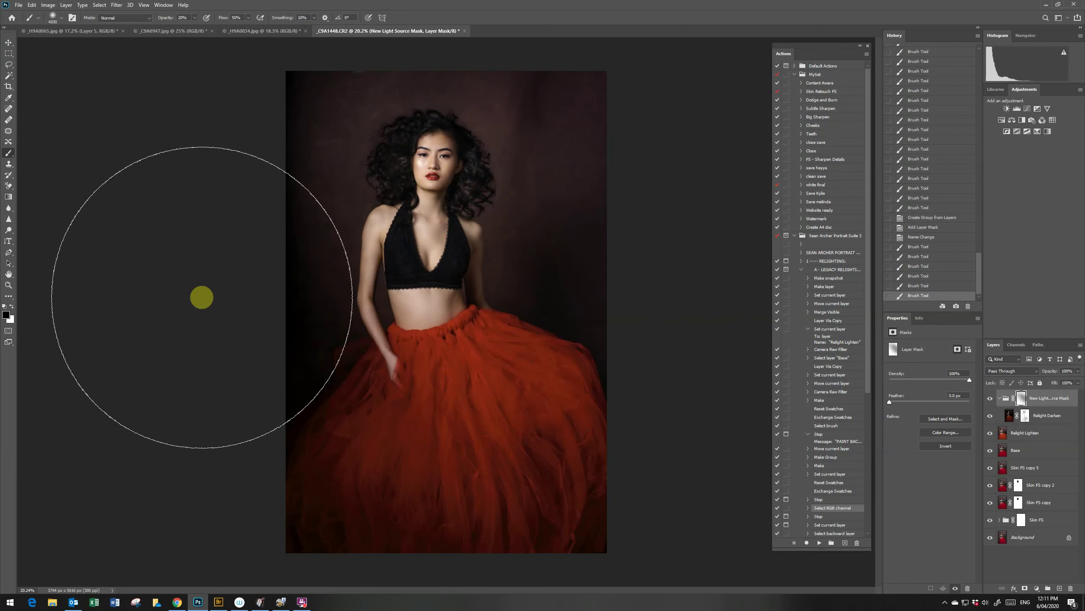
left_click(201, 297)
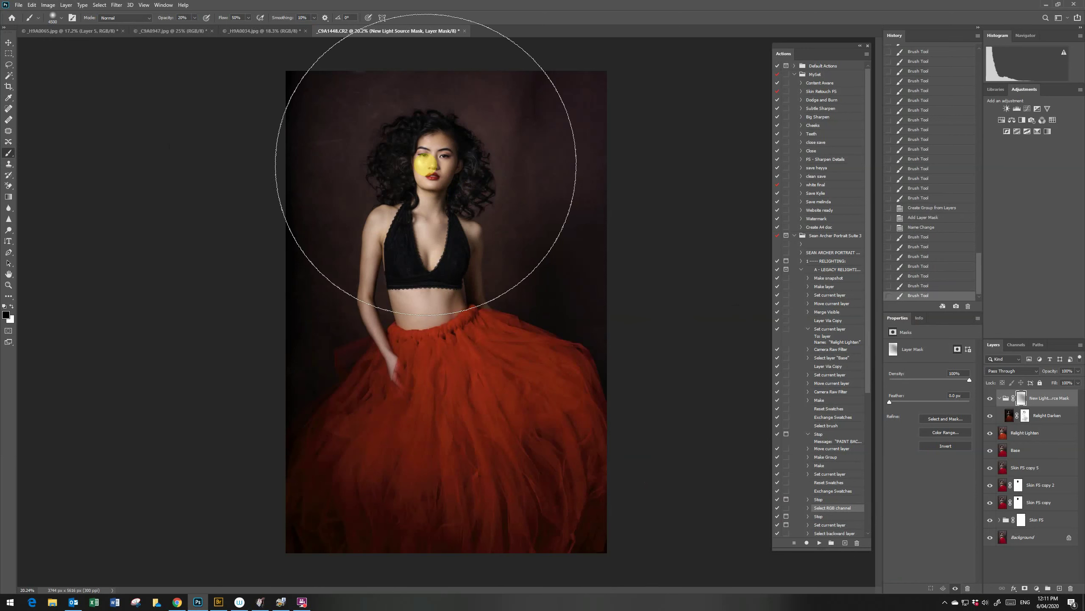
left_click(426, 164)
Step: Continue the relighting action, accept the light opacity, and confirm the RELIGHTING group at 97%
left_click(820, 543)
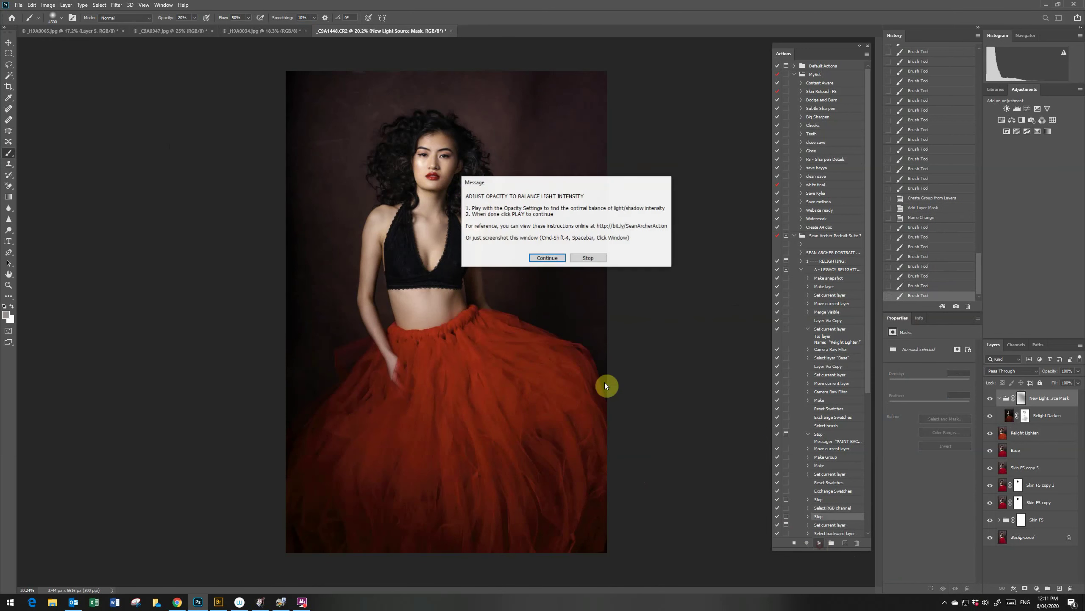
left_click(554, 259)
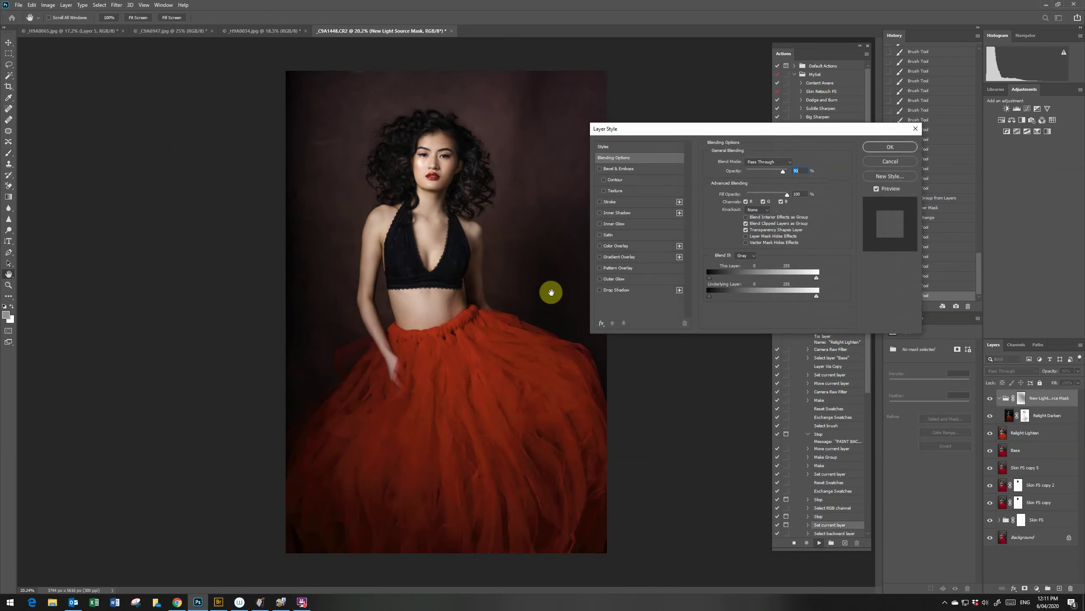
left_click(891, 147)
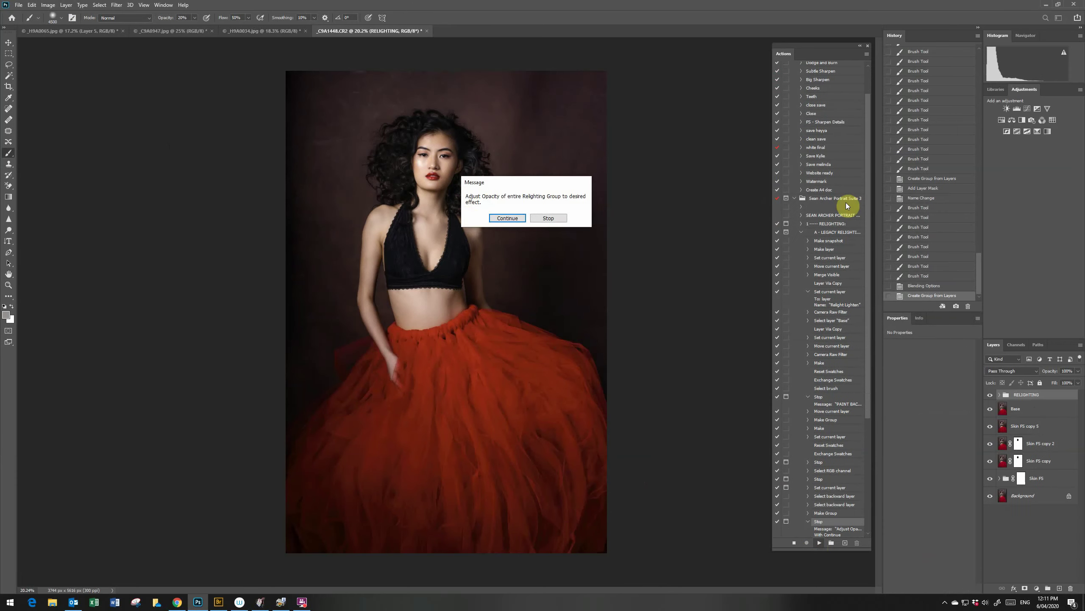
left_click(506, 219)
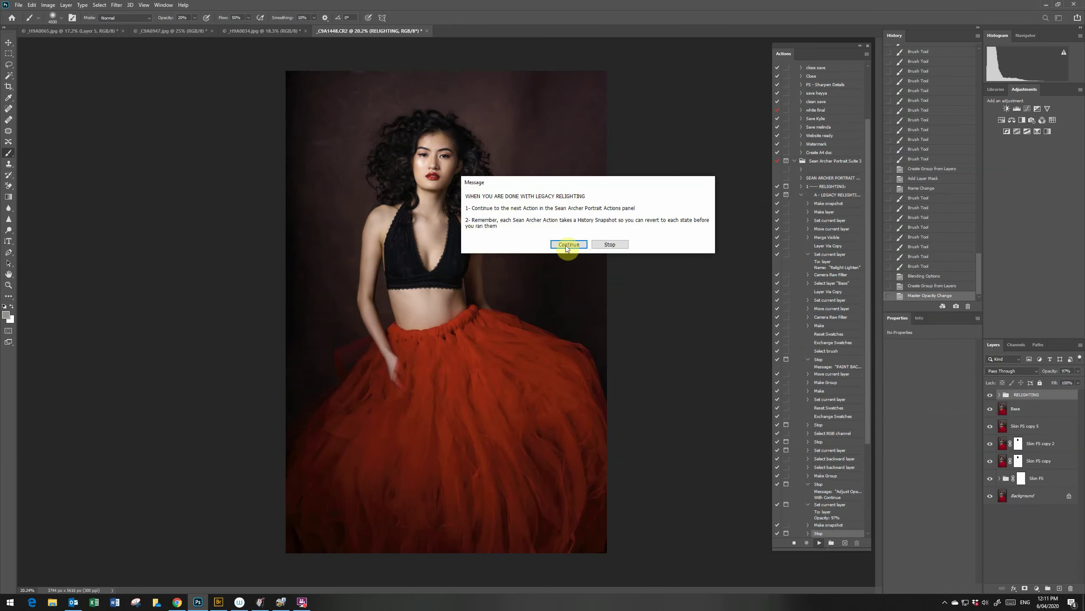
left_click(567, 245)
left_click(801, 194)
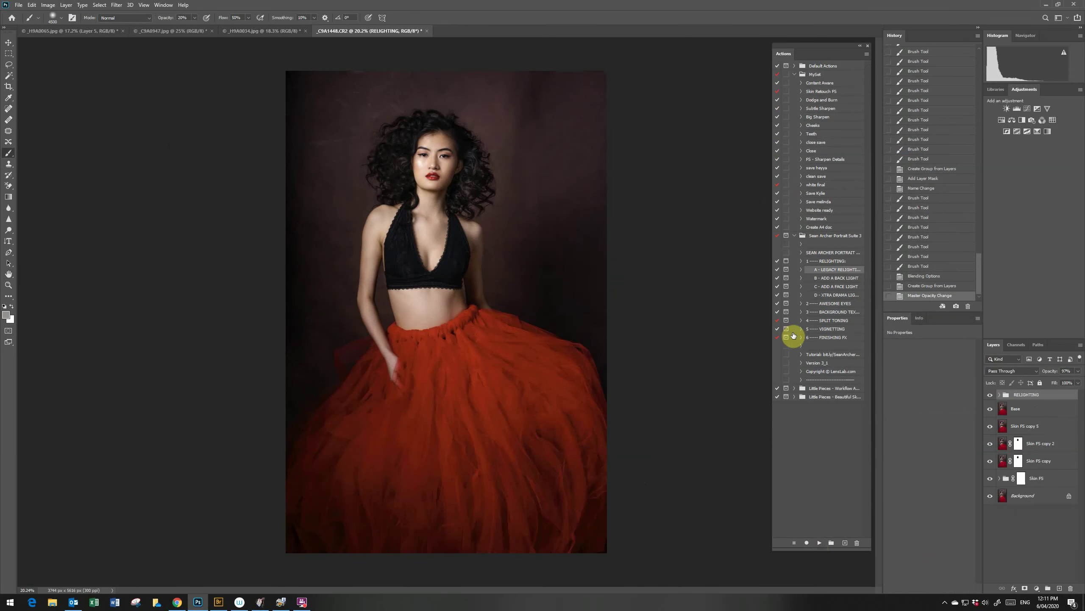
left_click(830, 278)
Step: Run B - ADD A BACK LIGHT and move the background light up and right behind the model
left_click(819, 543)
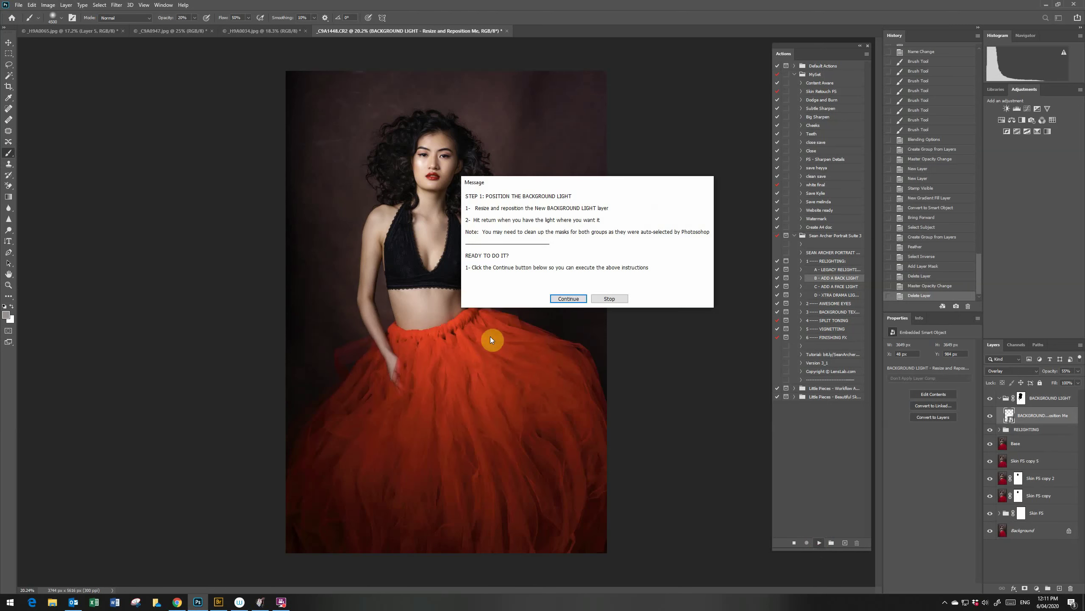
left_click(566, 298)
left_click_drag(487, 278, 530, 182)
key("Return")
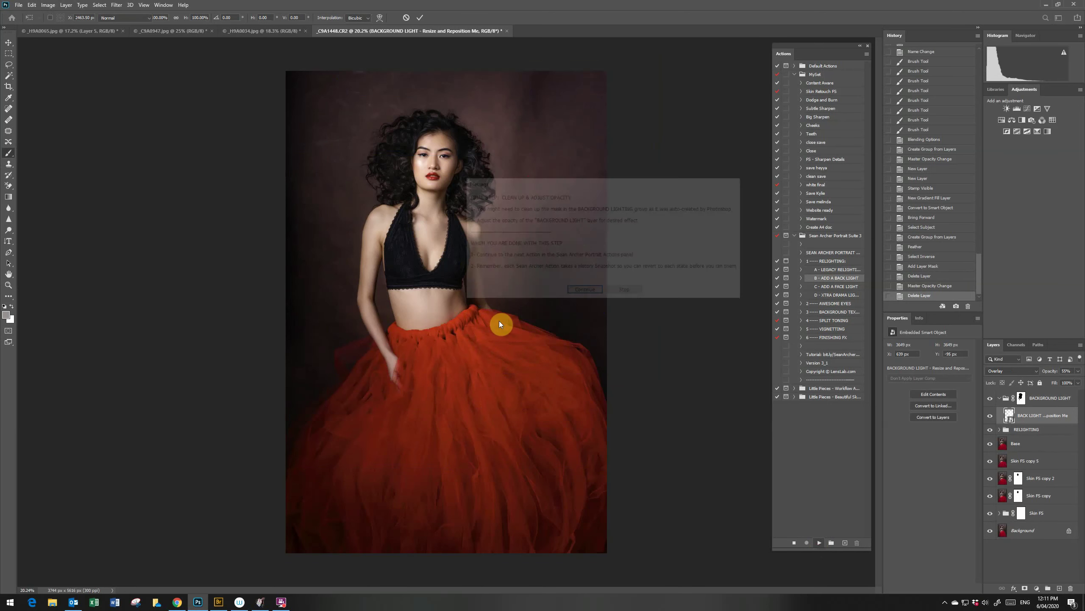
left_click(583, 293)
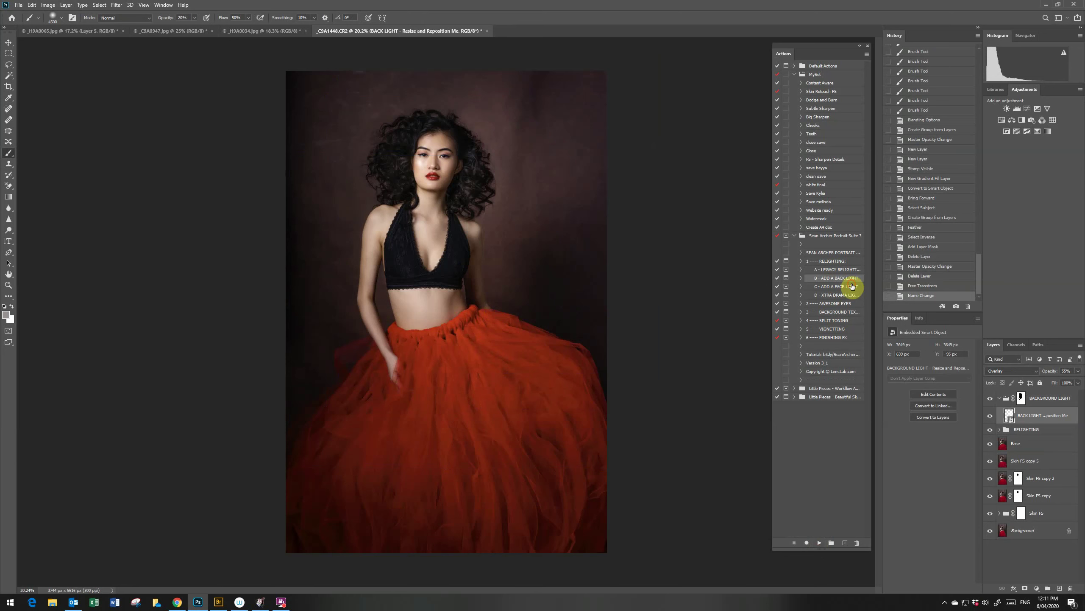
left_click(852, 287)
Step: Run C - ADD A FACE LIGHT, then move it up and narrow it over the face
left_click(818, 542)
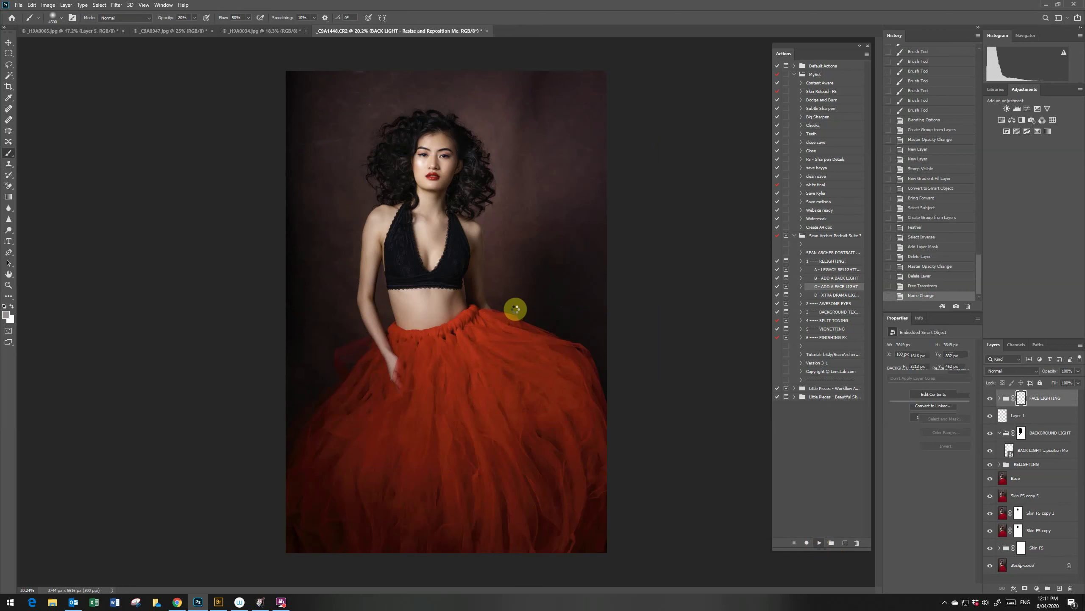
left_click(568, 299)
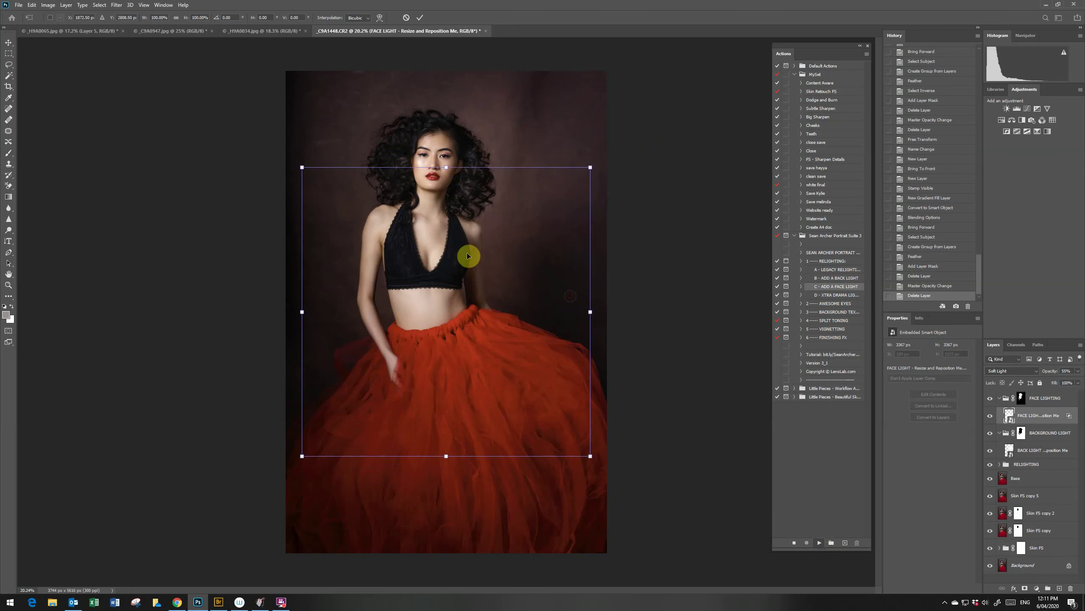
left_click_drag(467, 250, 478, 188)
mouse_move(603, 258)
left_mouse_down()
mouse_move(584, 245)
mouse_move(512, 246)
left_mouse_up()
left_click_drag(308, 244, 335, 244)
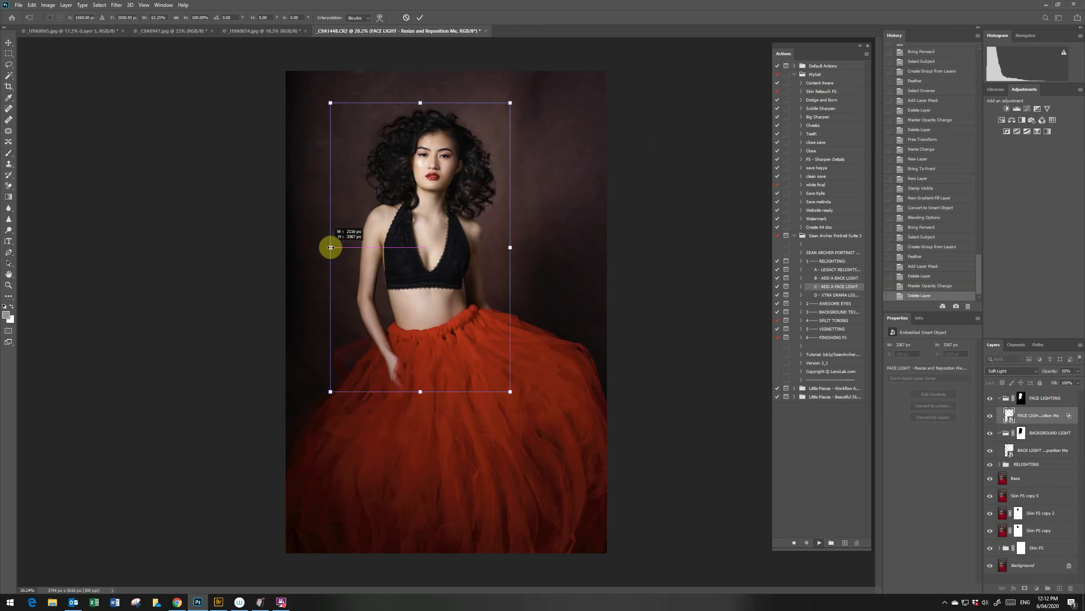
left_click_drag(472, 274, 482, 278)
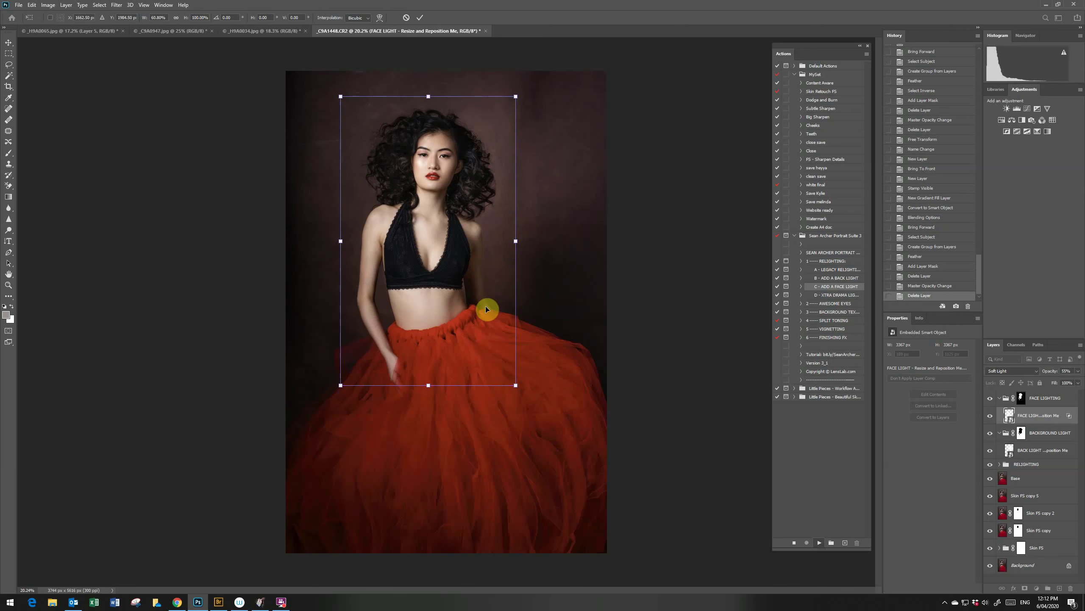
key("Return")
Step: Compare the photo with and without the face light and target the FACE LIGHTING mask
left_click(582, 293)
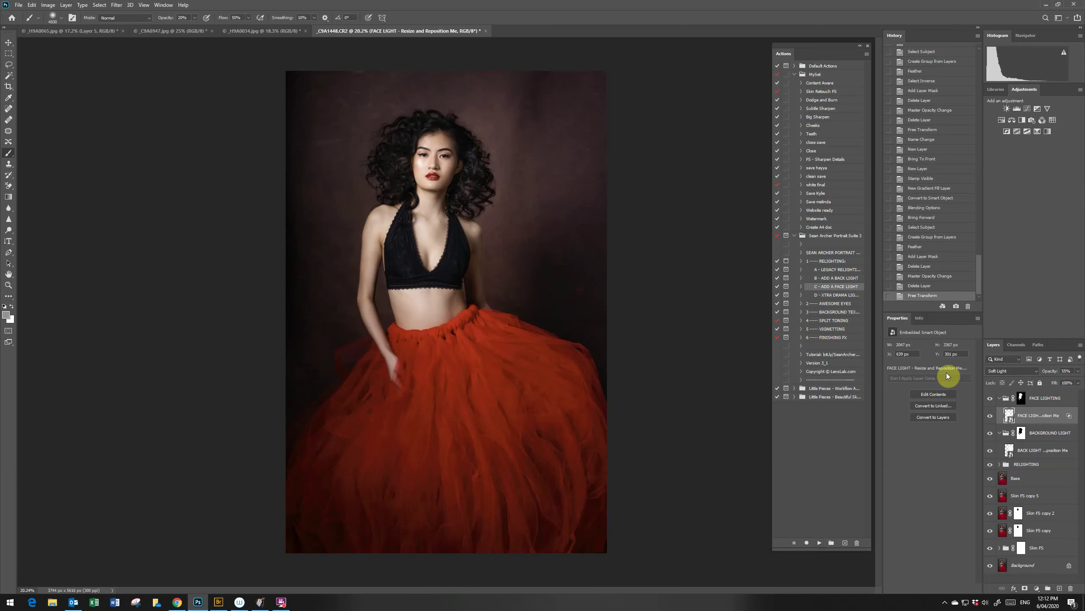
left_click(990, 417)
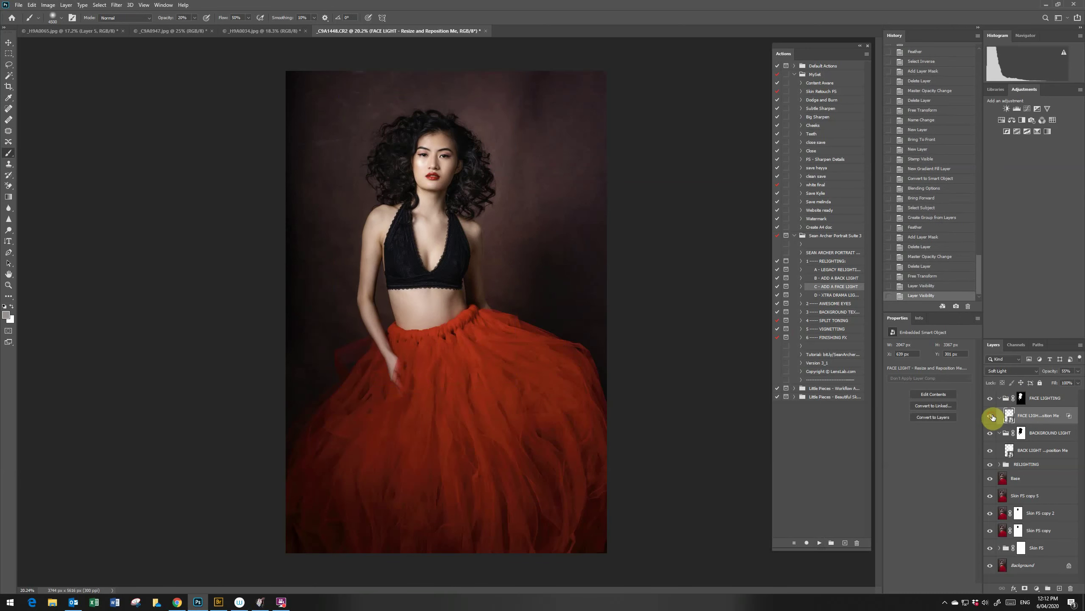
left_click(998, 399)
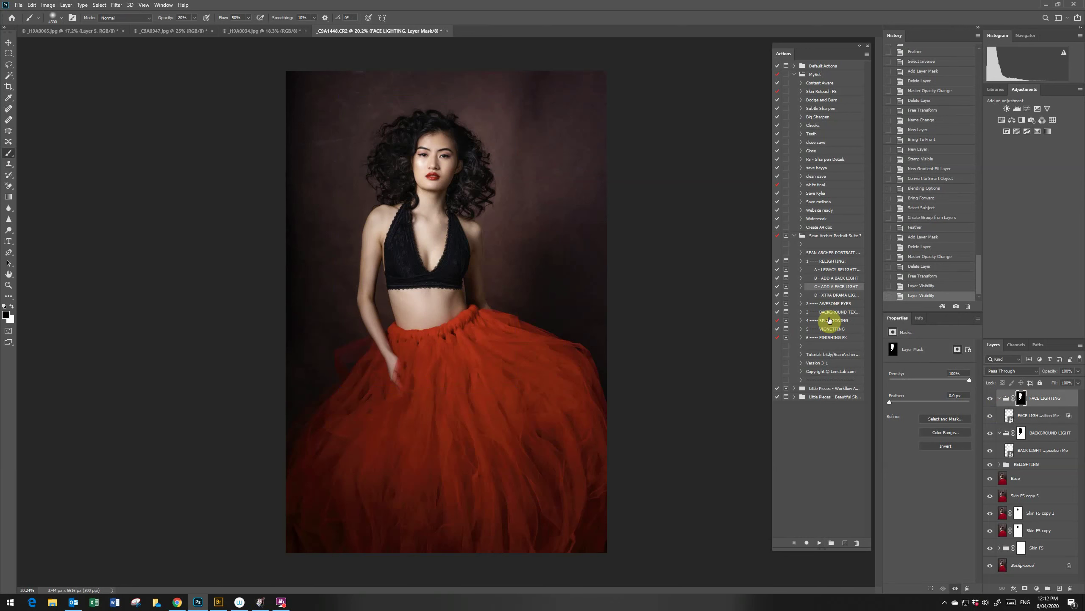
left_click(838, 312)
Step: Place Background Texture 18 over the portrait, stretched to cover the full canvas height
left_click(820, 543)
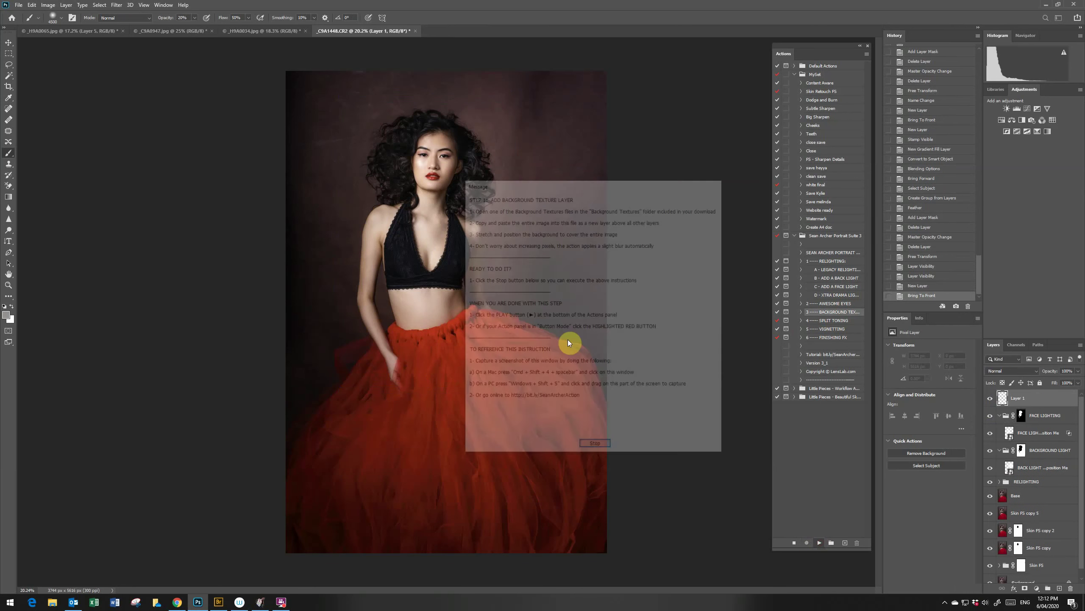
left_click(595, 448)
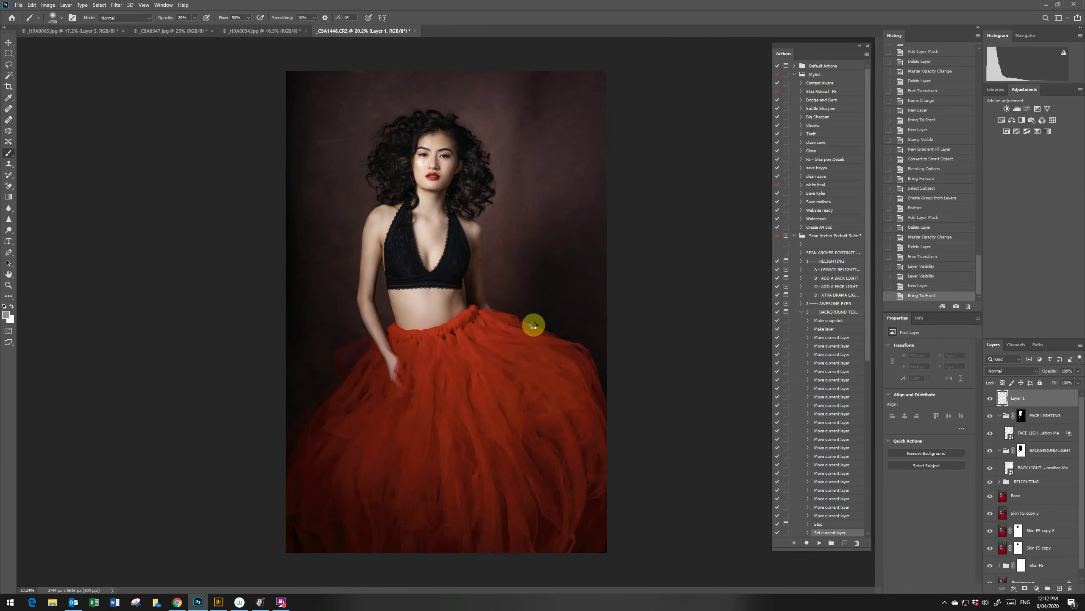
left_click_drag(542, 320, 505, 303)
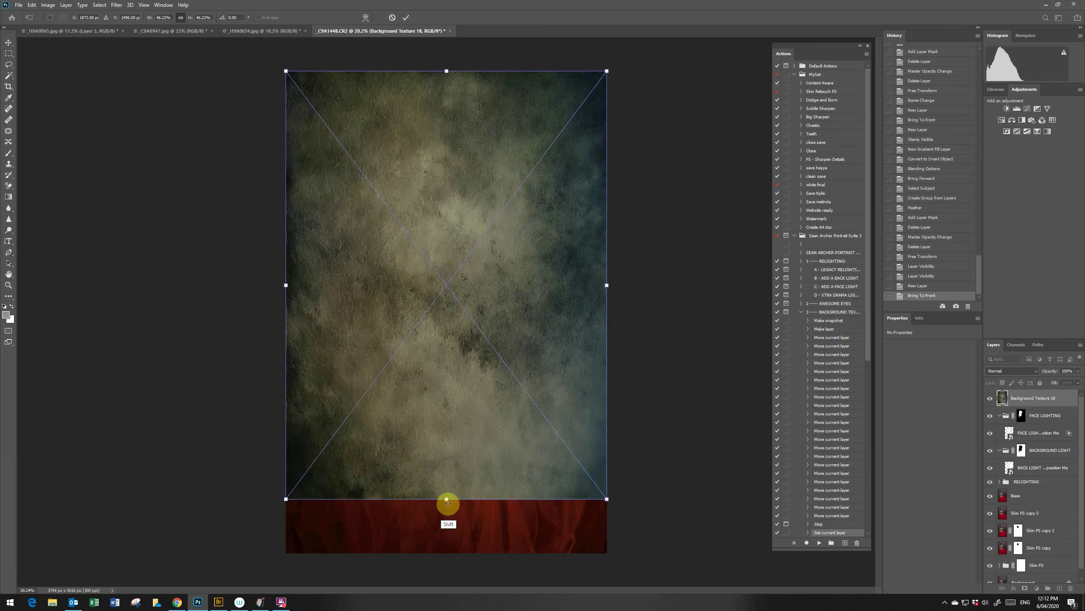
left_click_drag(447, 499, 445, 555)
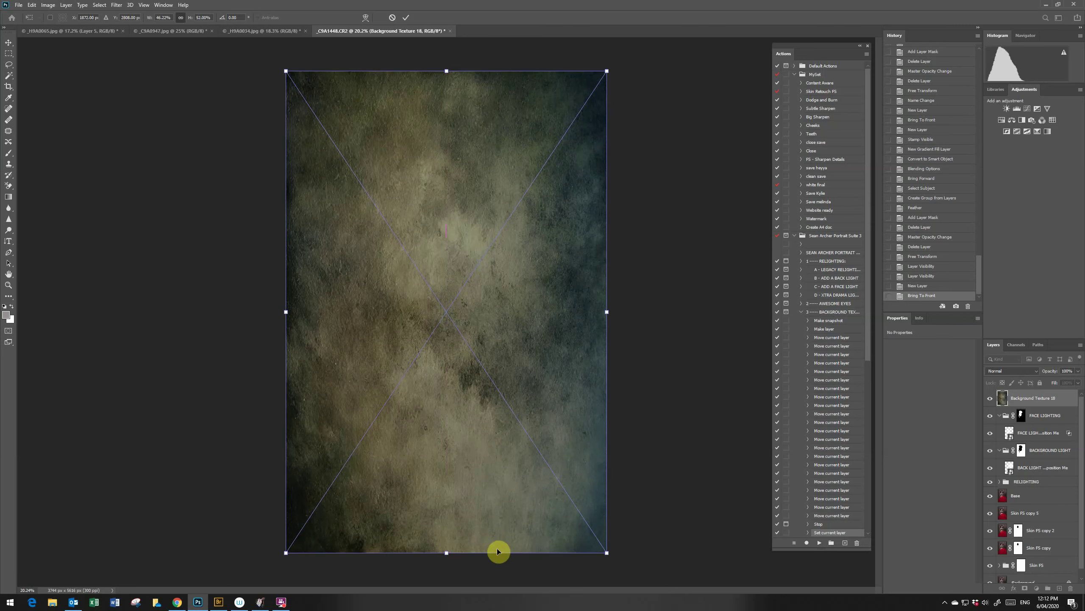
key("Return")
left_click(820, 543)
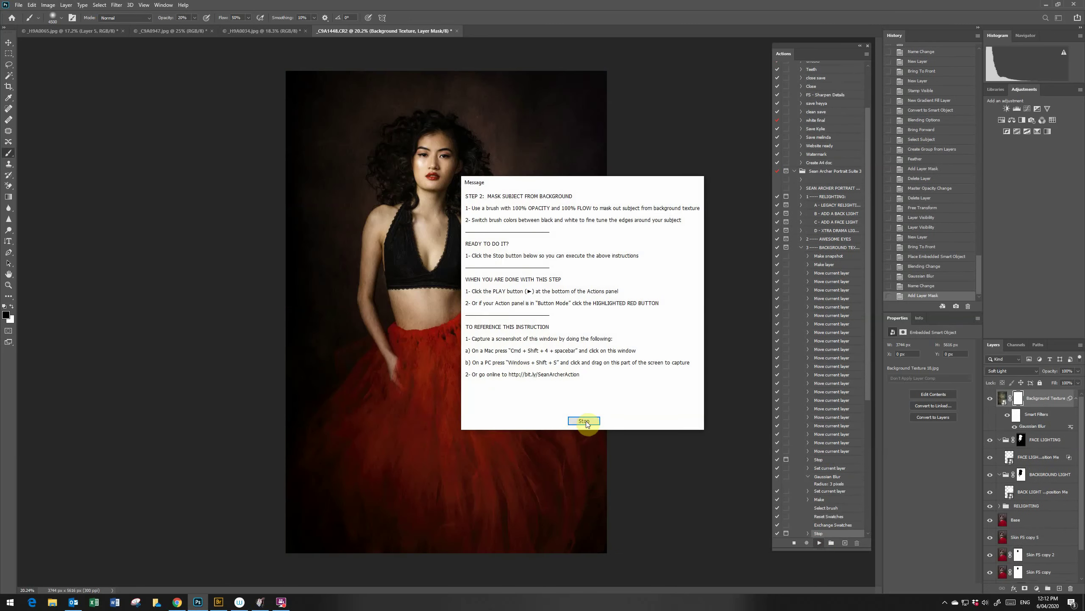
Step: Set the mask brush to 100% opacity and 100% flow
left_click(585, 421)
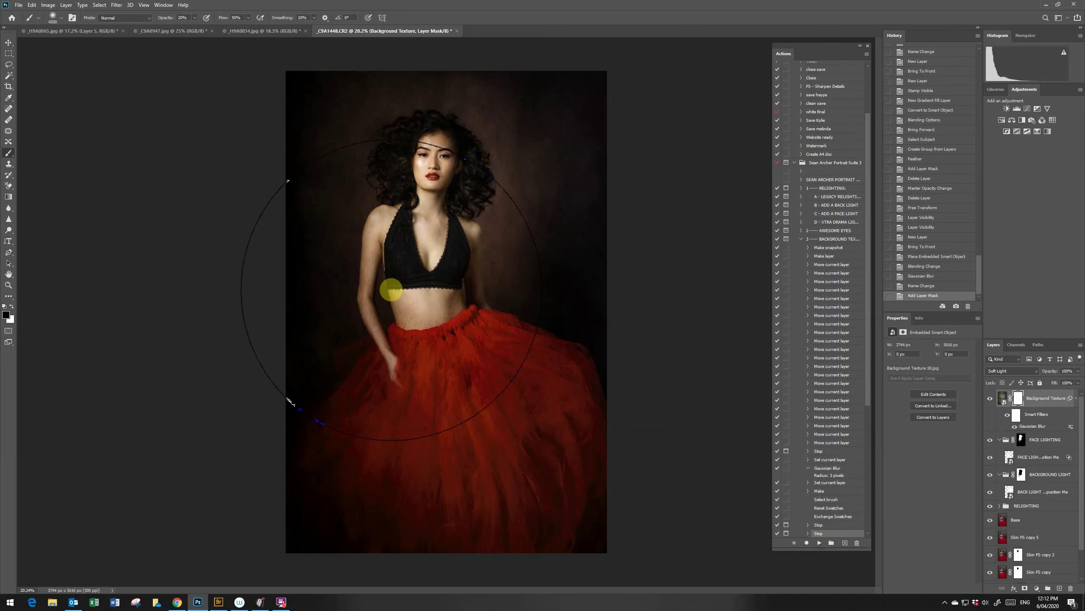
left_click(195, 17)
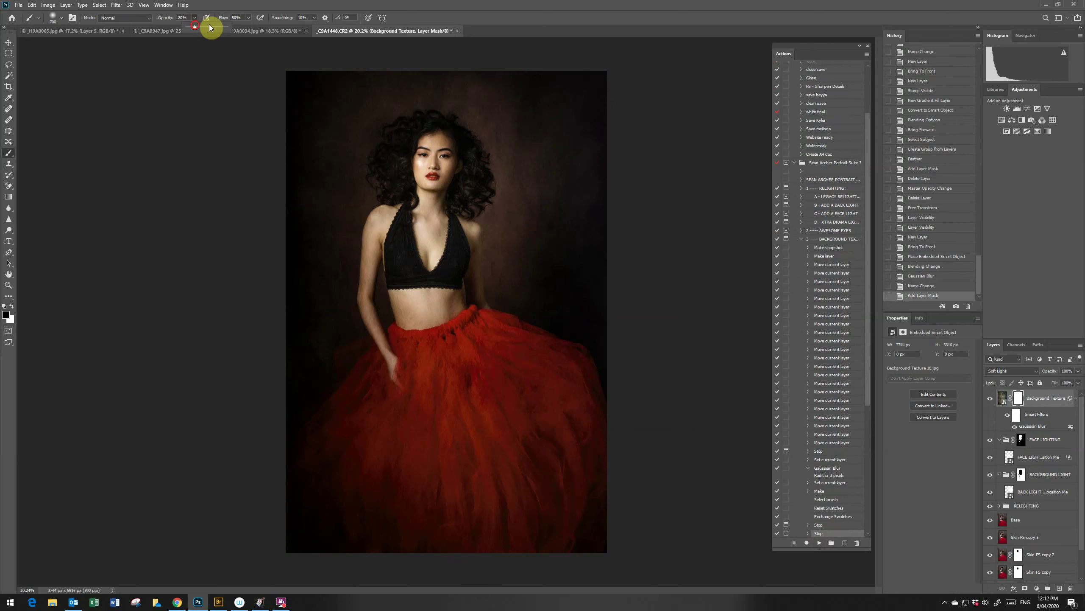
left_click_drag(210, 27, 268, 27)
mouse_move(427, 149)
left_mouse_down()
mouse_move(427, 166)
mouse_move(466, 184)
mouse_move(404, 226)
mouse_move(383, 226)
mouse_move(431, 206)
mouse_move(417, 286)
mouse_move(437, 302)
mouse_move(450, 289)
mouse_move(450, 235)
mouse_move(460, 339)
mouse_move(412, 296)
mouse_move(434, 235)
mouse_move(362, 430)
mouse_move(387, 448)
mouse_move(351, 439)
mouse_move(364, 461)
mouse_move(339, 520)
mouse_move(484, 502)
mouse_move(542, 538)
mouse_move(547, 403)
mouse_move(511, 370)
mouse_move(431, 477)
mouse_move(381, 400)
mouse_move(290, 556)
left_mouse_up()
Step: Paint the texture mask off the middle of the skirt and around the left arm and waist
key("bracketright")
key("bracketright")
key("bracketright")
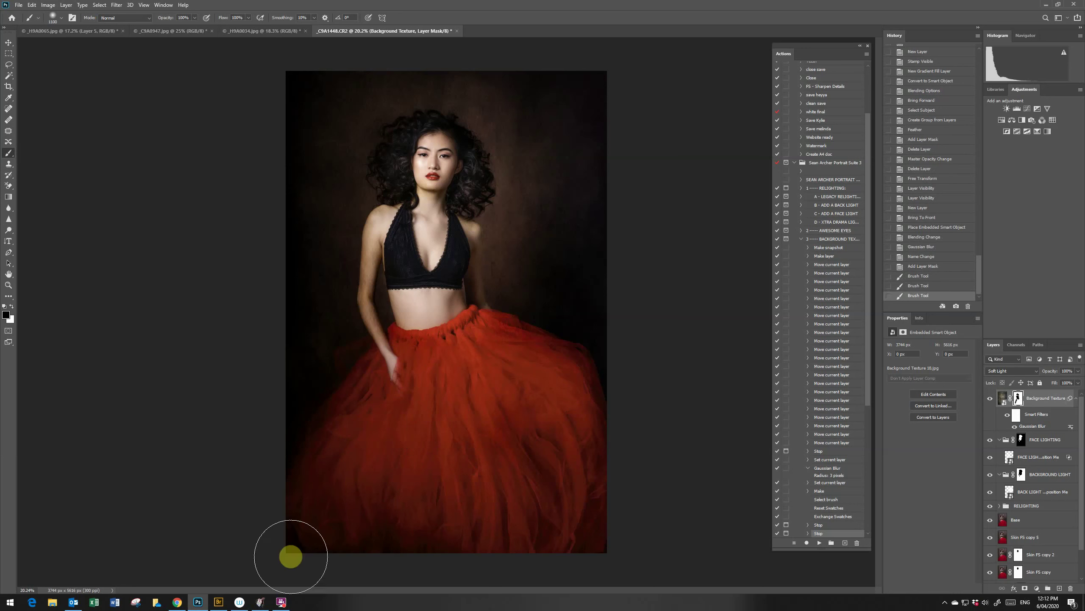
mouse_move(528, 422)
left_mouse_down()
mouse_move(496, 362)
mouse_move(466, 373)
mouse_move(451, 458)
mouse_move(406, 383)
left_mouse_up()
key("bracketleft")
key("bracketleft")
key("bracketleft")
mouse_move(375, 347)
left_mouse_down()
mouse_move(376, 322)
mouse_move(379, 342)
left_mouse_up()
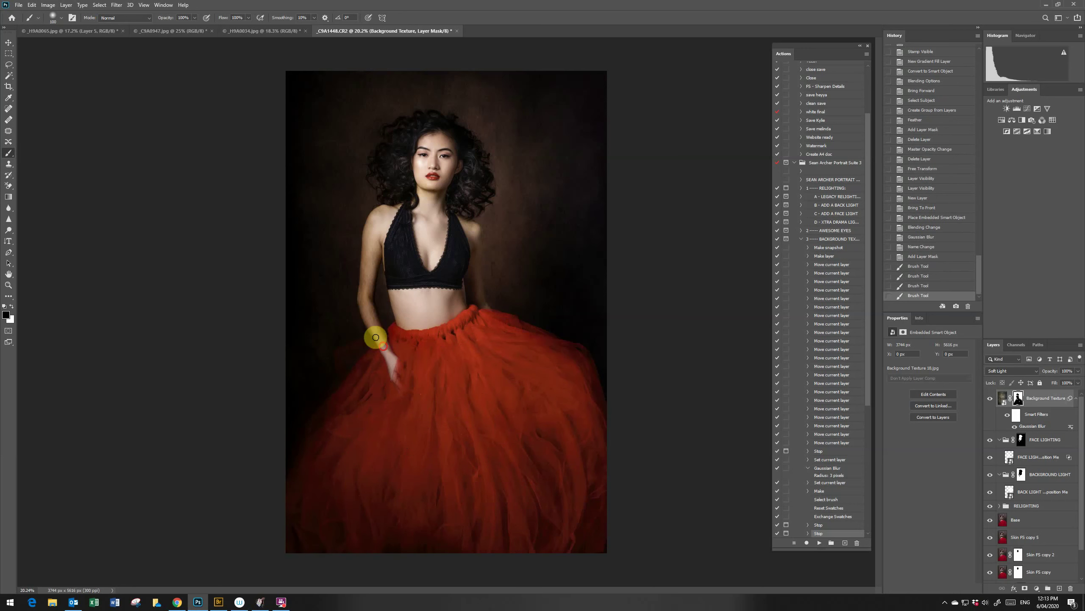
mouse_move(369, 324)
left_mouse_down()
mouse_move(365, 347)
mouse_move(354, 291)
mouse_move(366, 286)
mouse_move(375, 214)
mouse_move(367, 274)
mouse_move(388, 303)
mouse_move(392, 278)
left_mouse_up()
key("bracketright")
key("bracketright")
key("bracketright")
Step: Using the red mask overlay, clean up the mask on the left arm and skirt bottom
key("backslash")
mouse_move(455, 326)
left_mouse_down()
mouse_move(439, 254)
mouse_move(465, 237)
mouse_move(424, 165)
mouse_move(412, 199)
mouse_move(390, 209)
mouse_move(385, 135)
mouse_move(406, 120)
mouse_move(401, 154)
mouse_move(450, 126)
mouse_move(448, 155)
mouse_move(460, 138)
mouse_move(452, 164)
mouse_move(404, 194)
mouse_move(464, 231)
mouse_move(463, 310)
mouse_move(429, 303)
mouse_move(392, 262)
mouse_move(325, 304)
mouse_move(347, 296)
mouse_move(350, 314)
mouse_move(351, 269)
mouse_move(347, 286)
mouse_move(393, 324)
mouse_move(376, 282)
mouse_move(387, 308)
mouse_move(383, 262)
mouse_move(420, 328)
mouse_move(393, 277)
mouse_move(371, 284)
mouse_move(377, 262)
mouse_move(386, 311)
left_mouse_up()
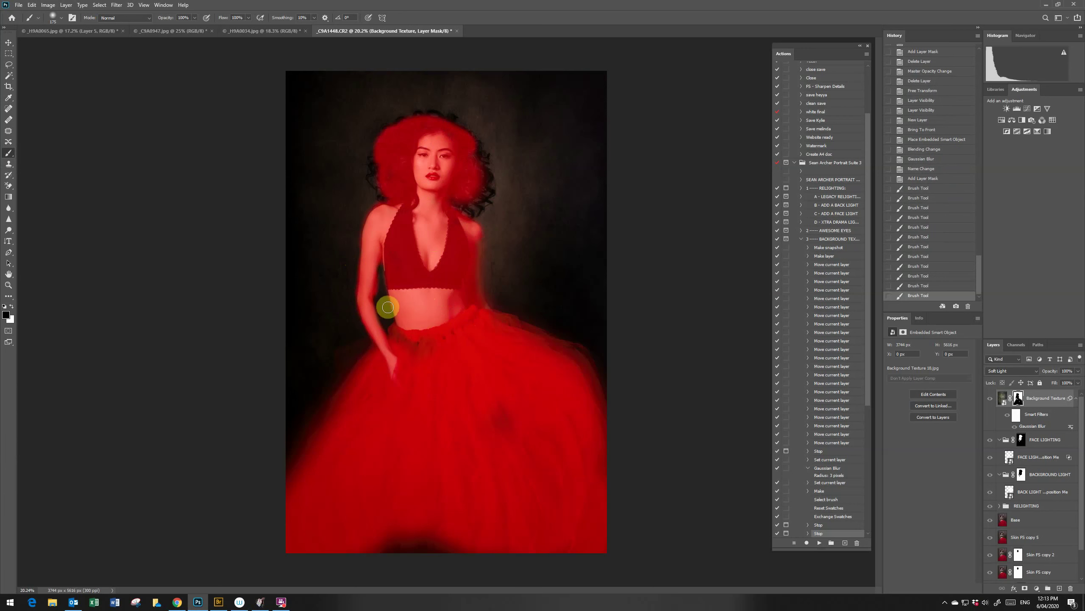
key("ctrl+z")
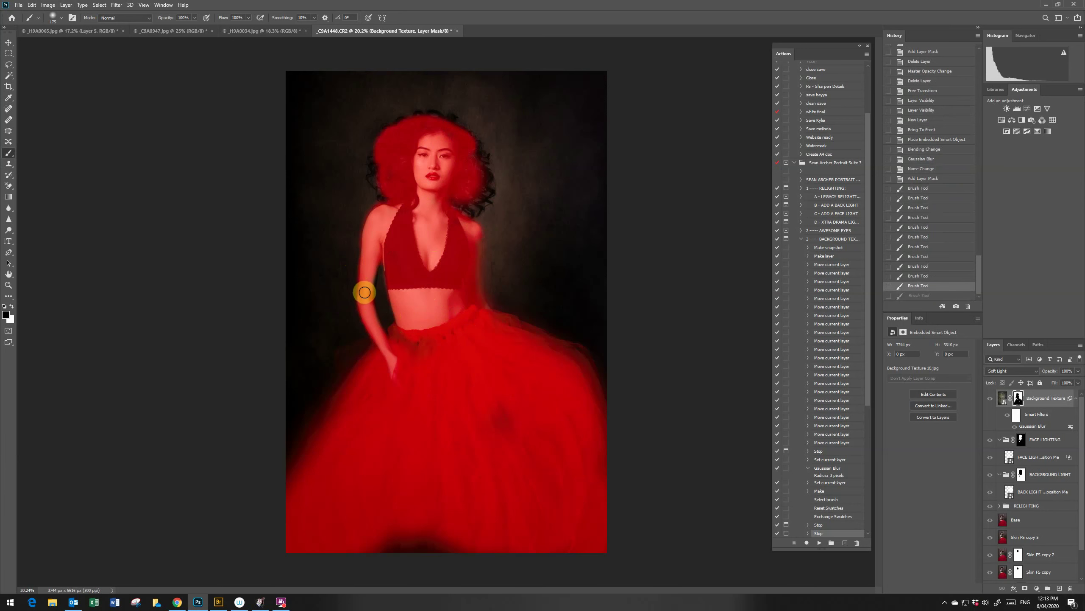
left_click(375, 264)
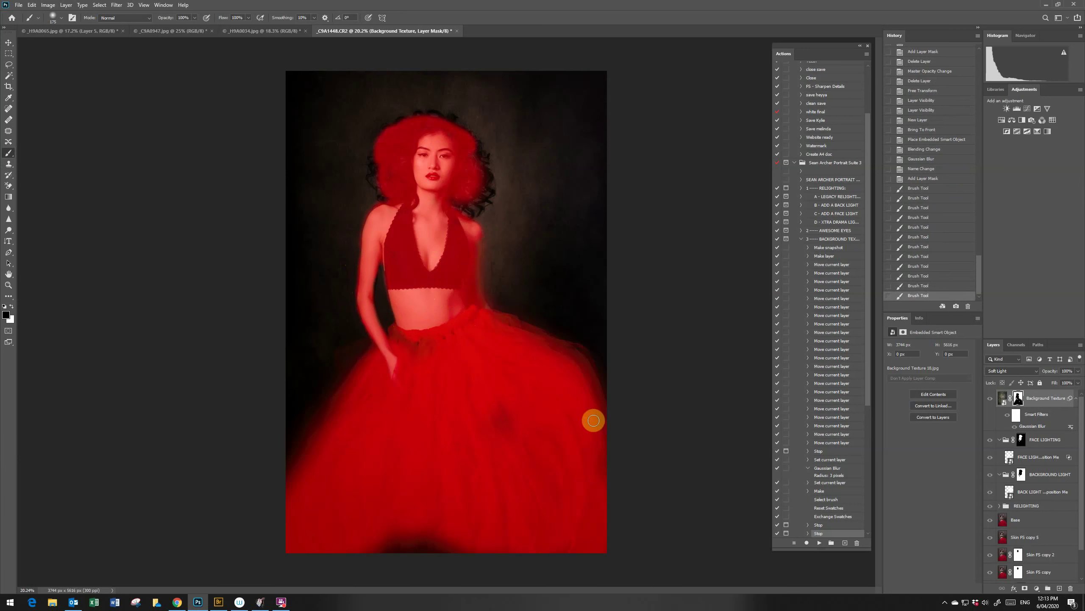
key("bracketright")
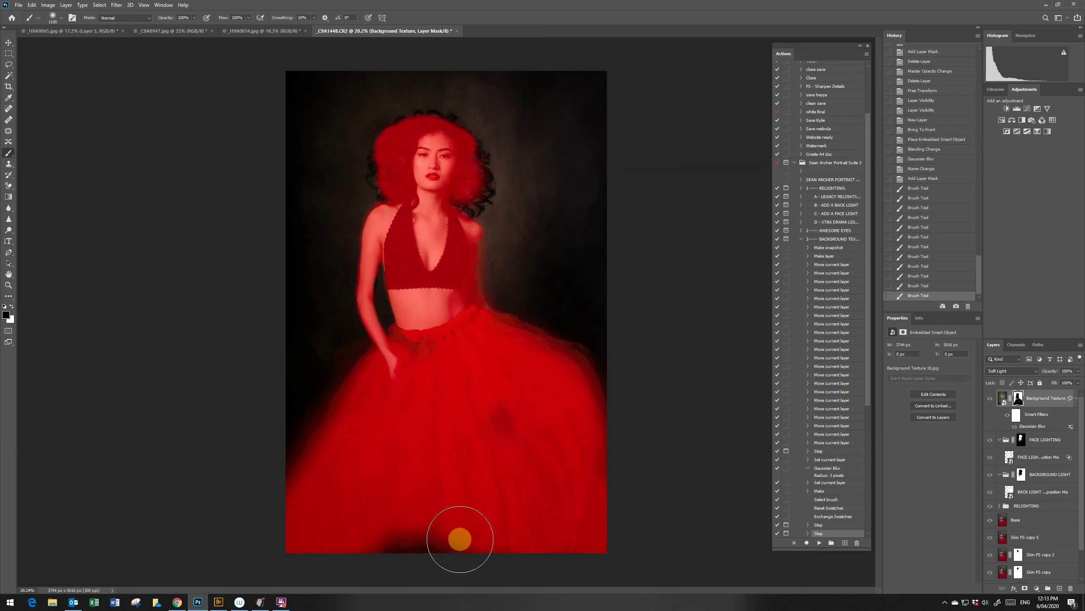
key("bracketright")
key("bracketright")
key("bracketright")
left_click_drag(452, 536, 460, 431)
key("backslash")
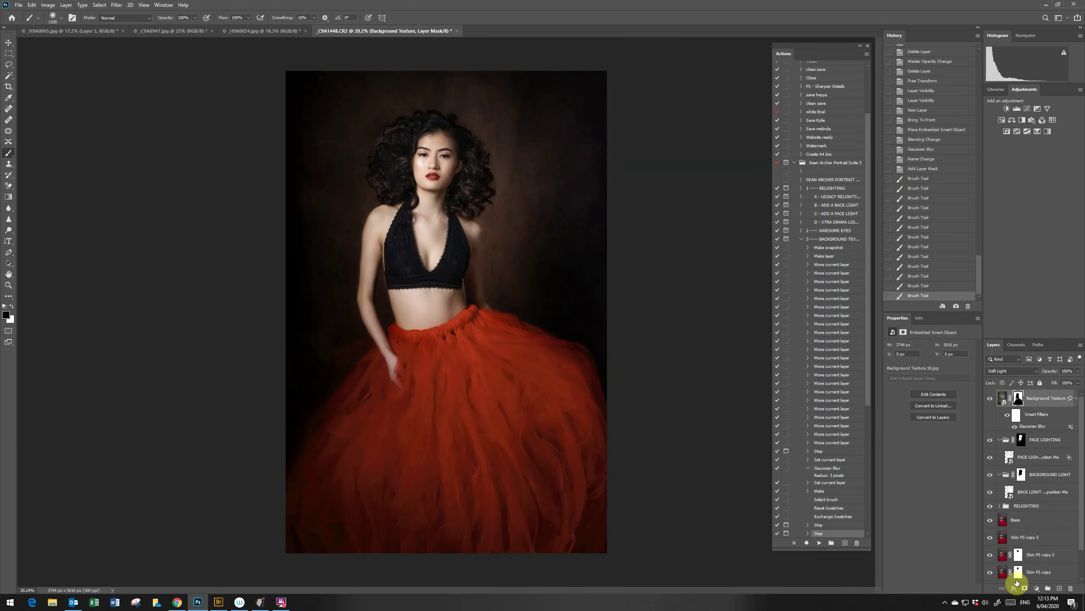
left_click(819, 542)
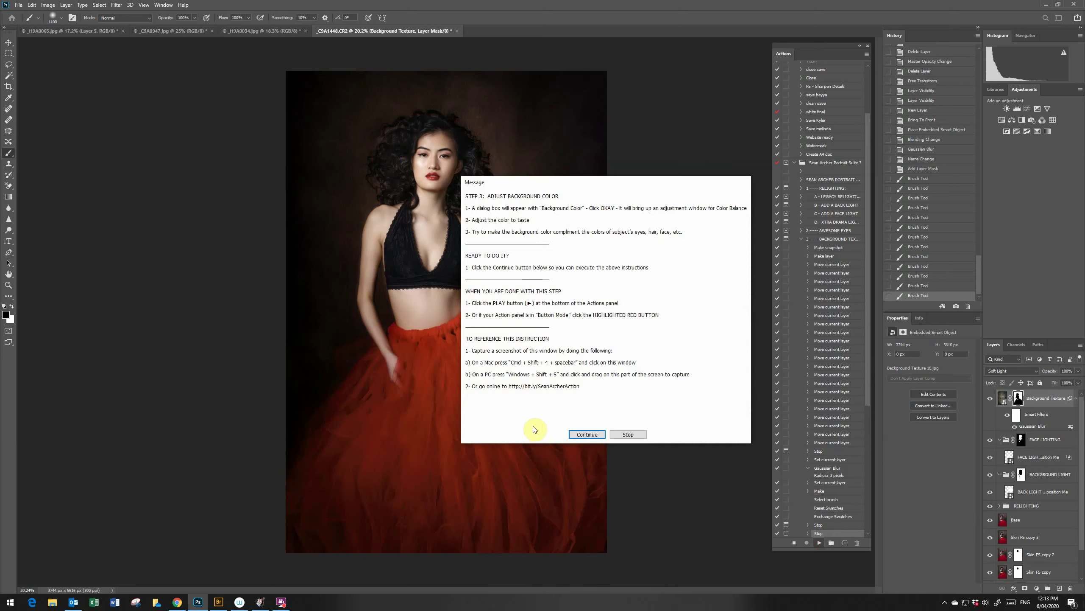
Step: Add the Background Color colour balance adjustment layer
left_click(587, 433)
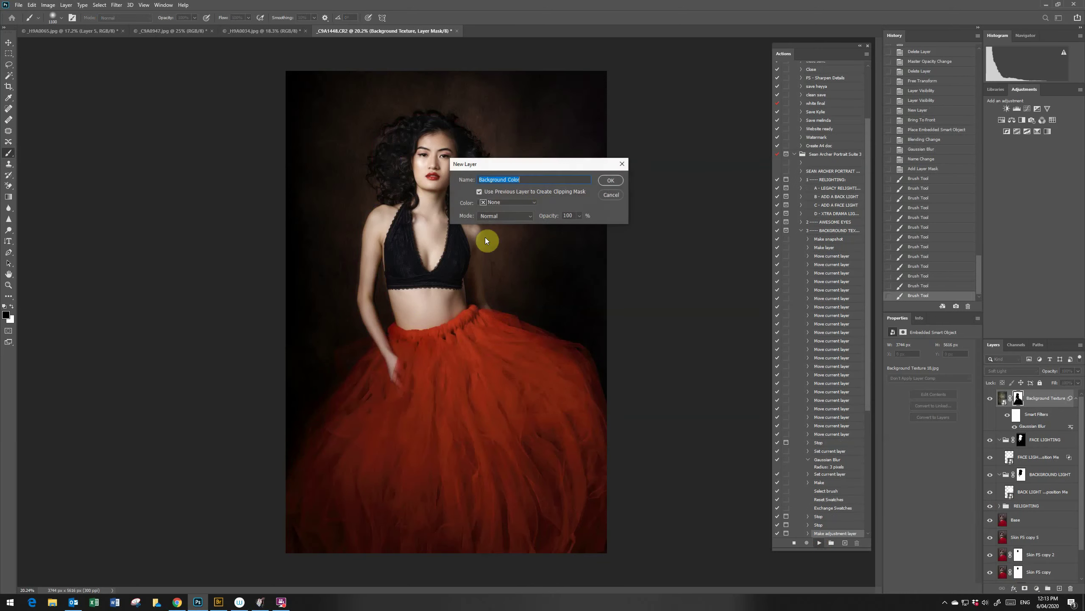
left_click(612, 184)
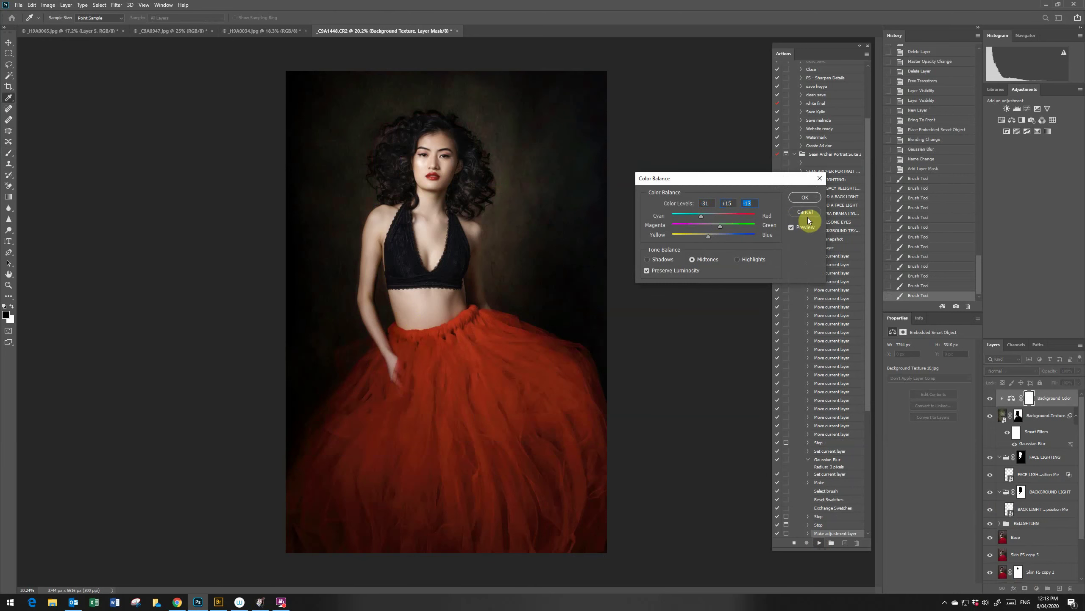
left_click(804, 199)
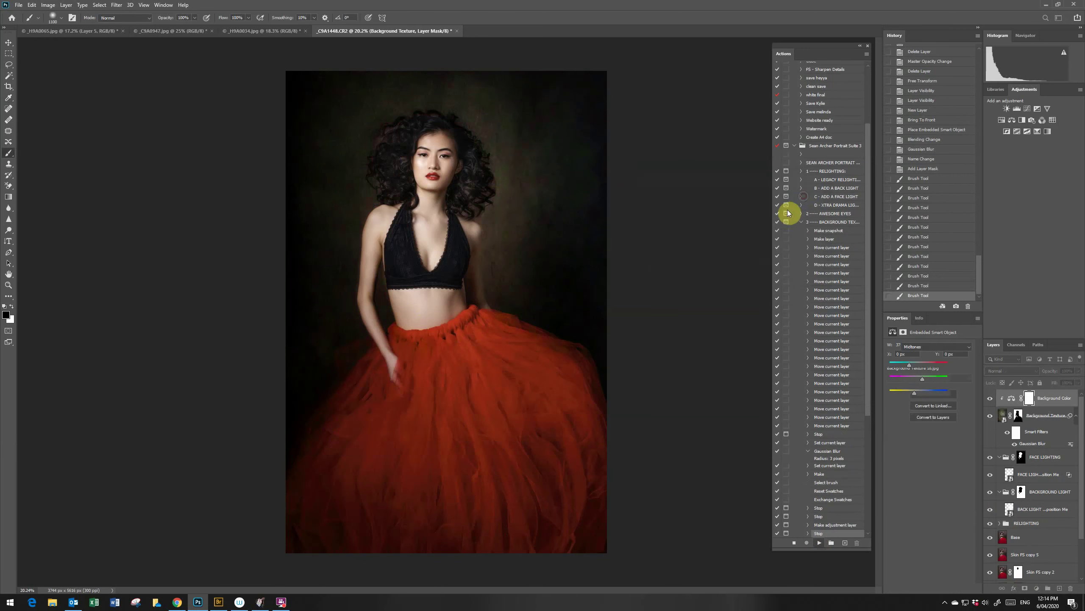
left_click(594, 436)
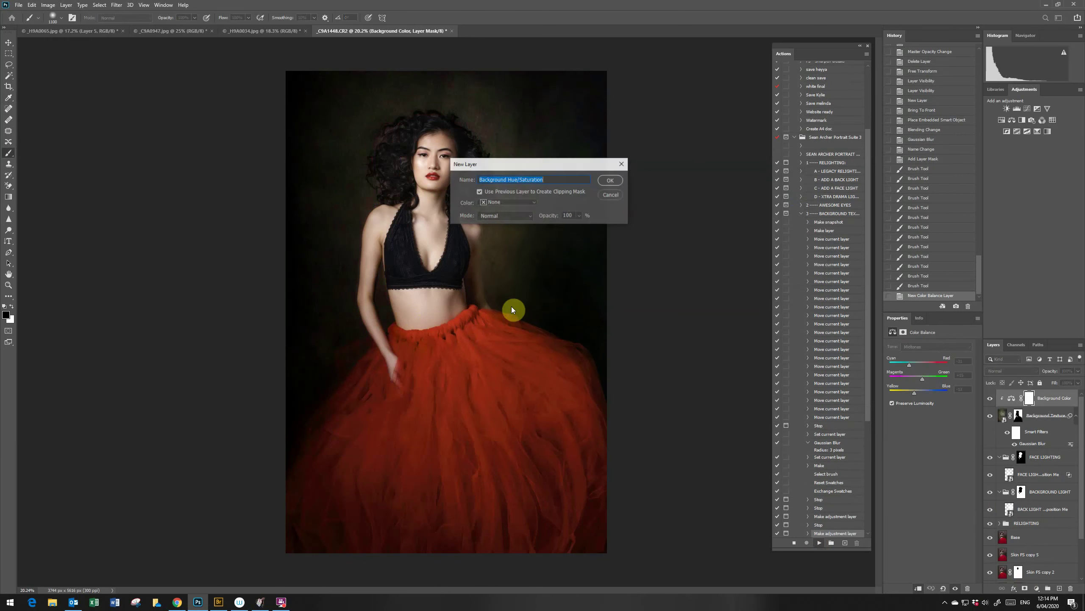
Step: Add a Background Hue/Saturation layer with the hue shifted and saturation lowered
left_click(616, 182)
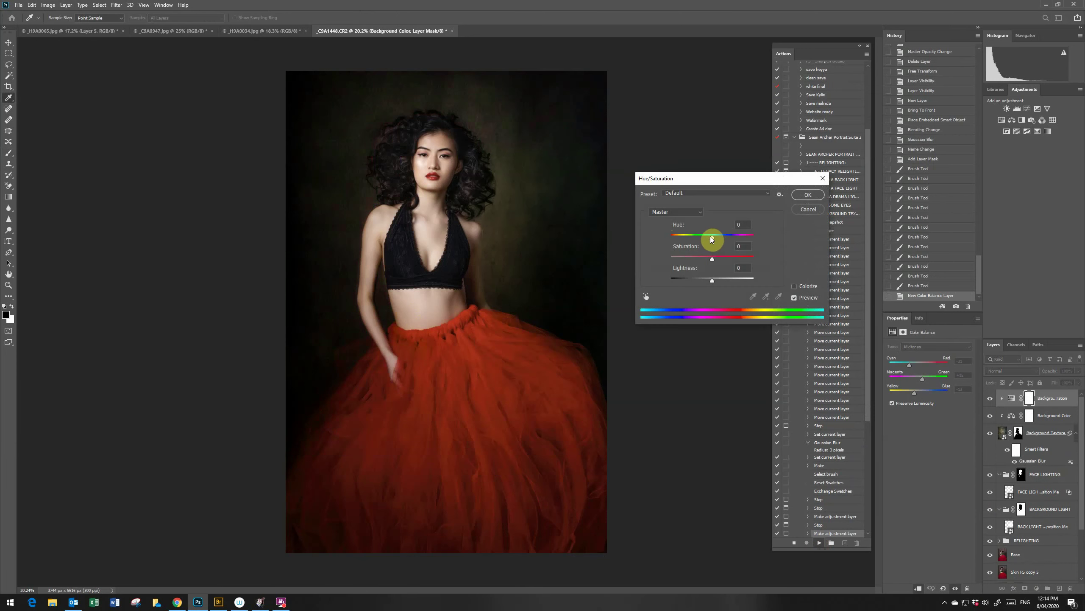
left_click_drag(699, 241, 708, 240)
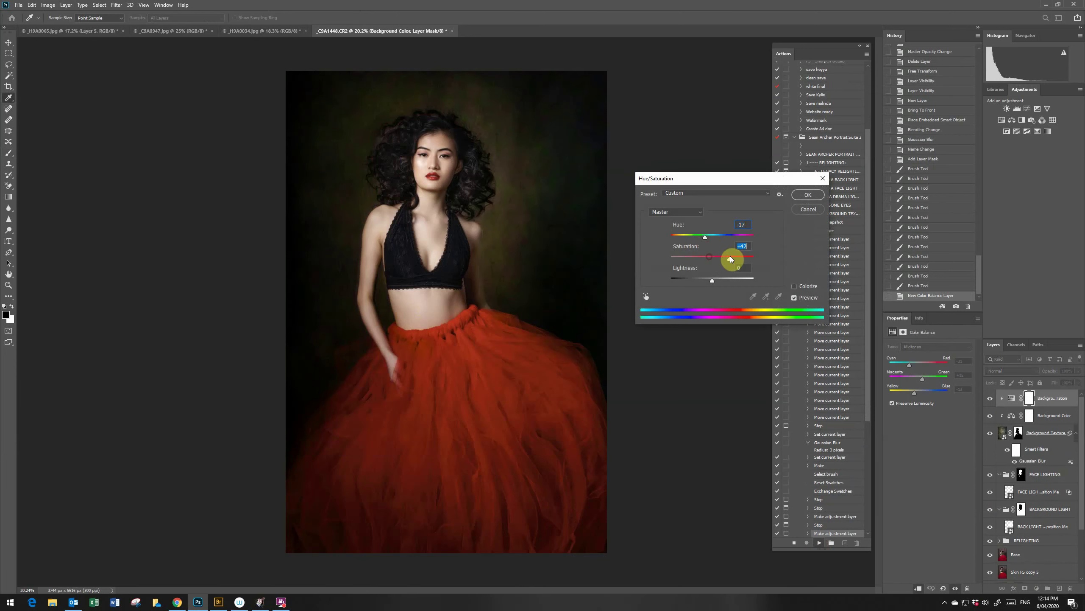
mouse_move(730, 256)
left_mouse_down()
mouse_move(716, 257)
mouse_move(716, 279)
left_mouse_up()
left_click(814, 196)
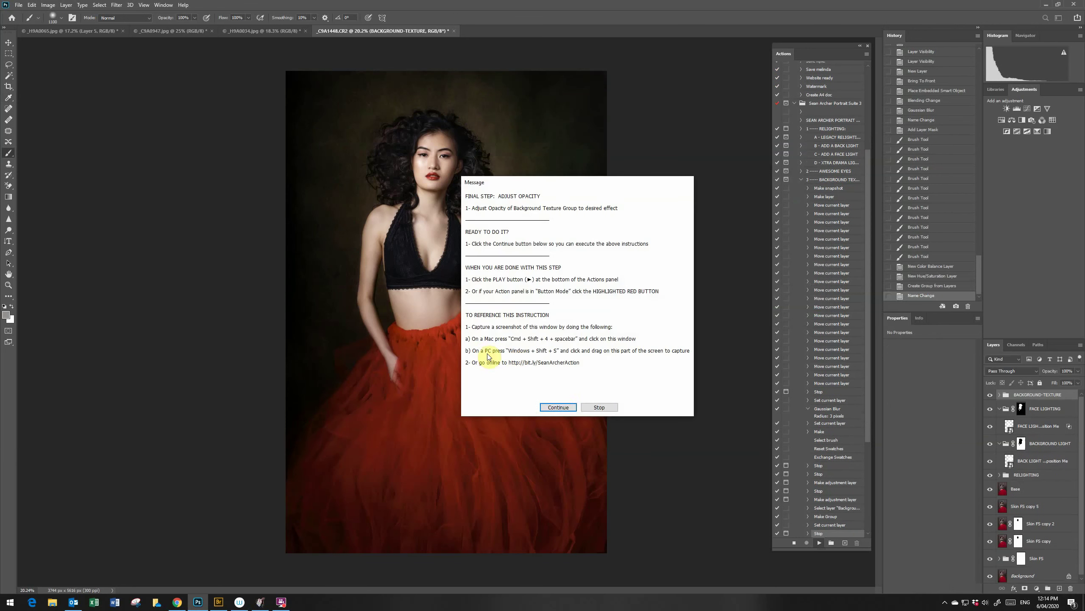
Step: Finish the action by applying the BACKGROUND-TEXTURE group's fill opacity
left_click(557, 405)
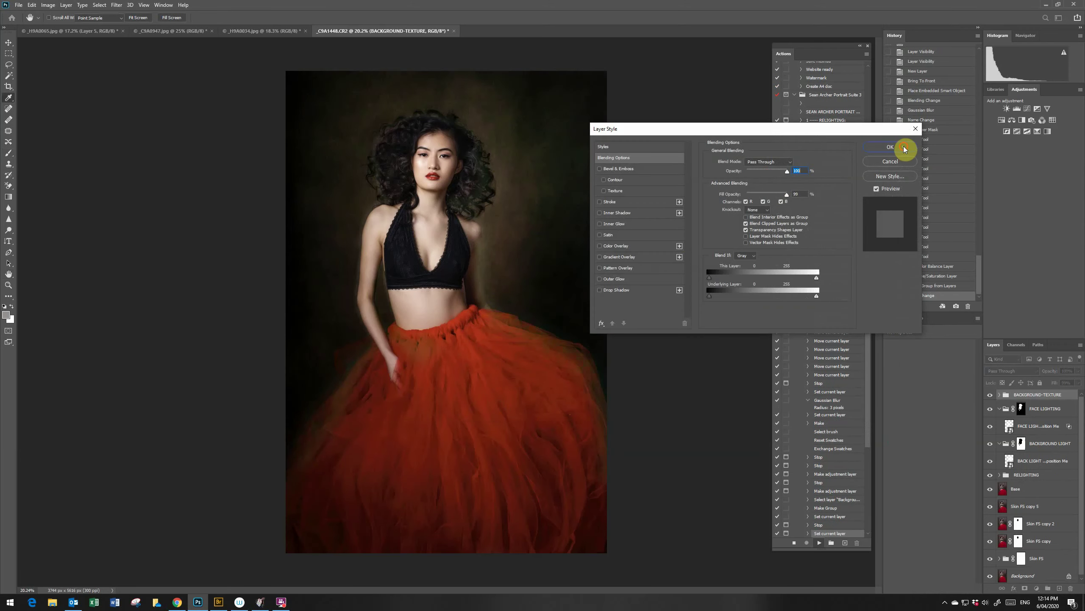
left_click(897, 148)
left_click(587, 283)
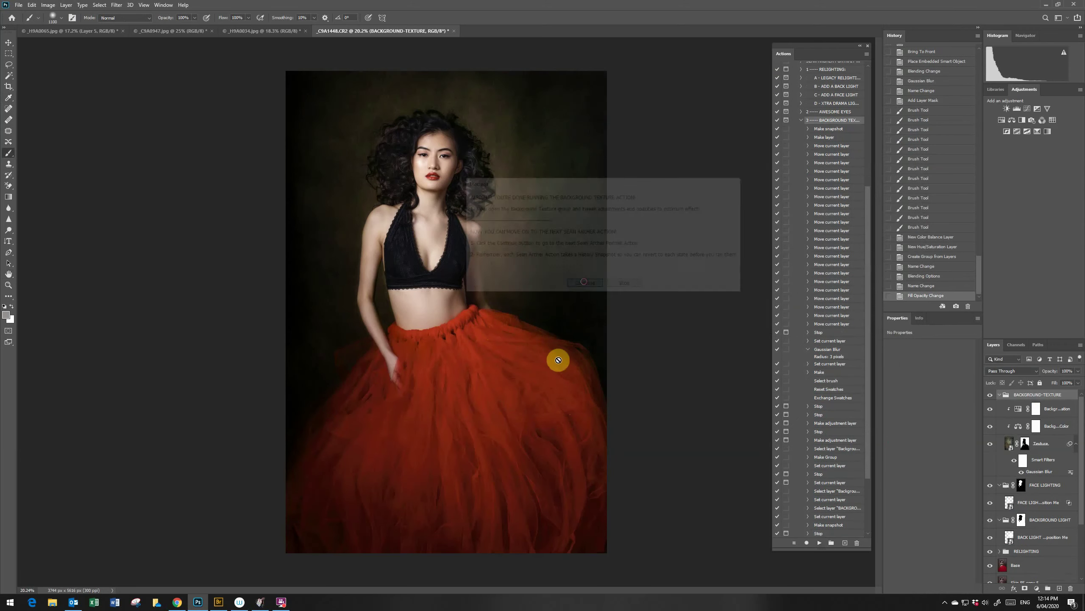
left_click(1031, 439)
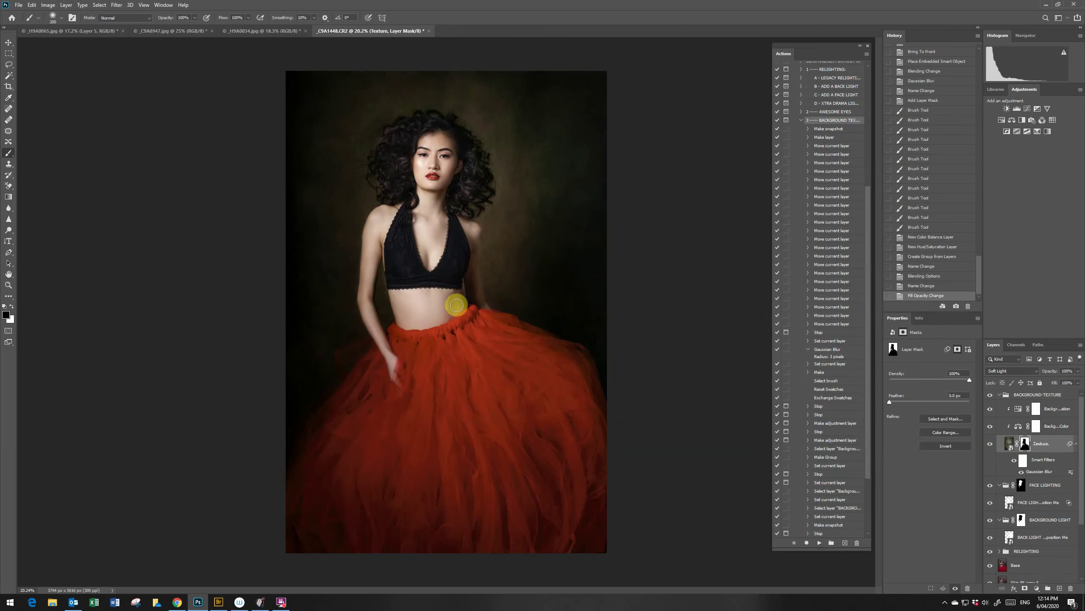
Step: Zoom in on the waist and paint a little texture back near the arm edge
key("z")
left_click_drag(466, 295, 517, 312)
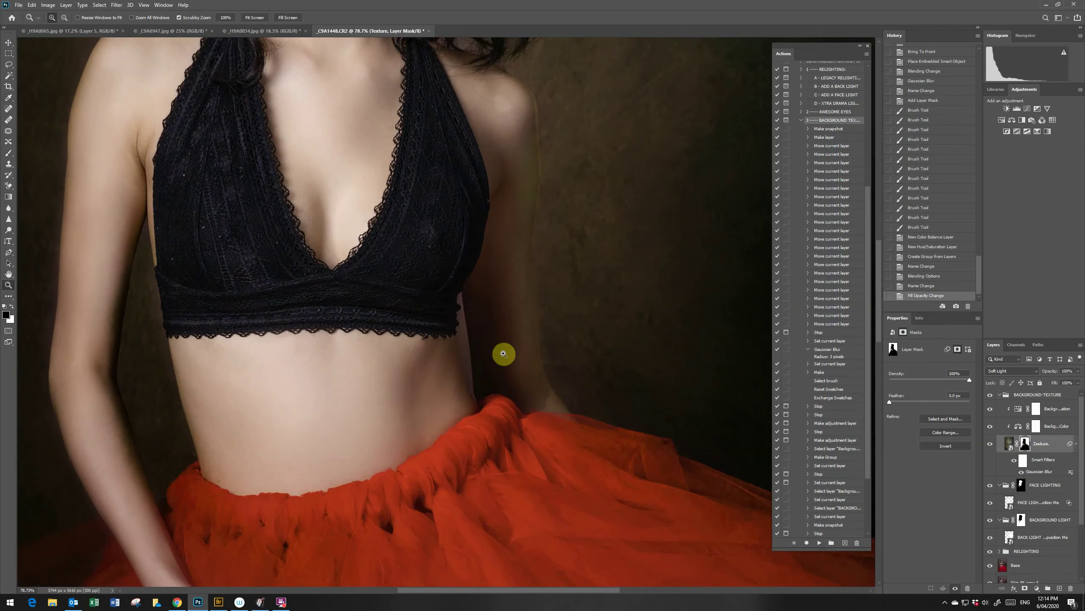
key("b")
key("bracketleft")
key("bracketleft")
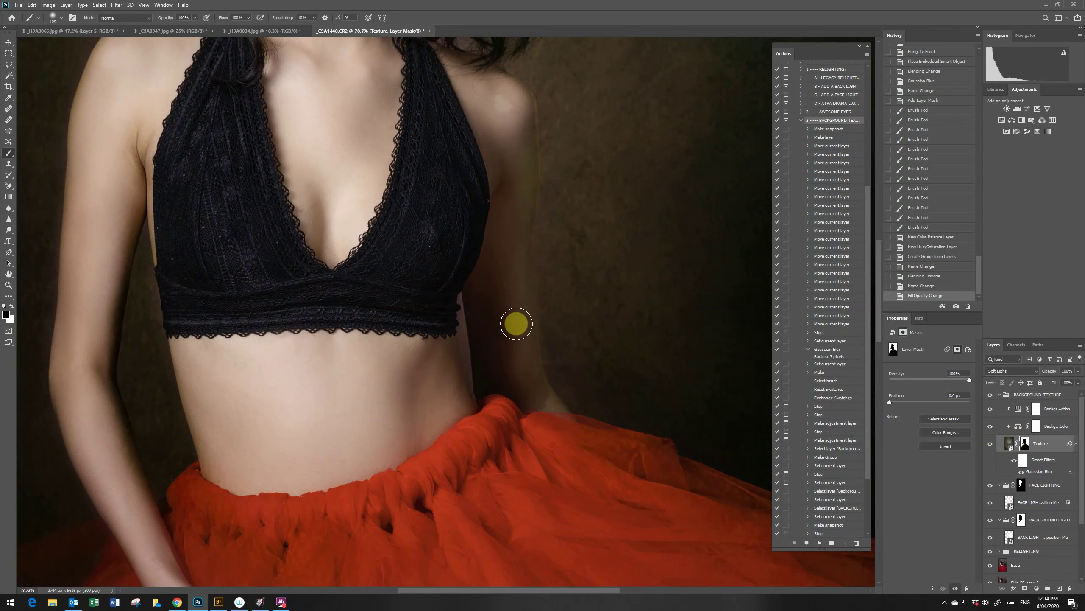
key("bracketleft")
key("bracketleft")
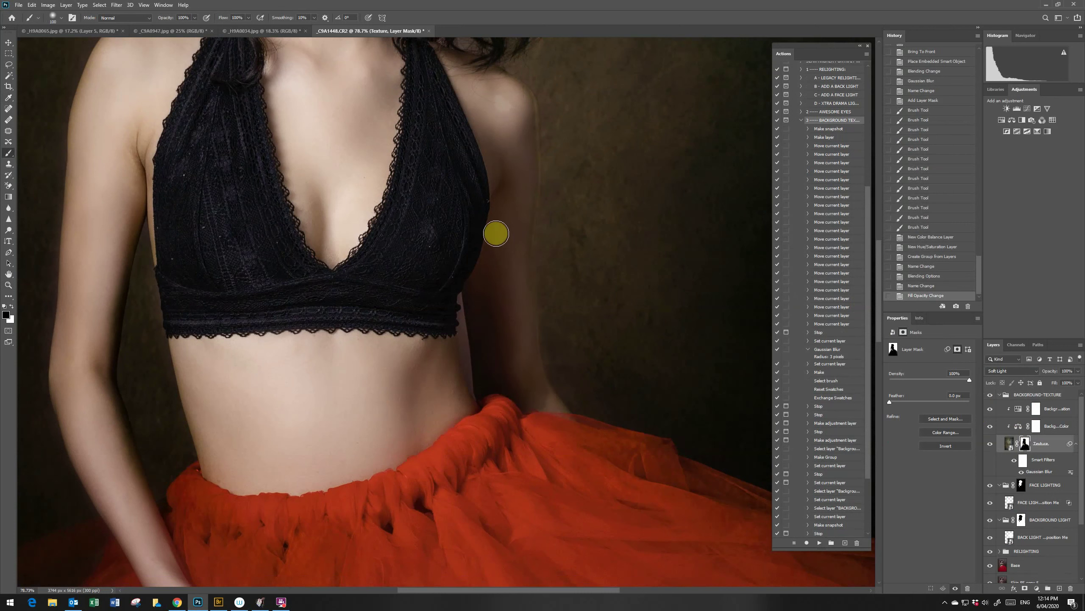
key("x")
mouse_move(515, 186)
left_mouse_down()
mouse_move(502, 340)
mouse_move(570, 282)
mouse_move(546, 235)
mouse_move(554, 250)
left_mouse_up()
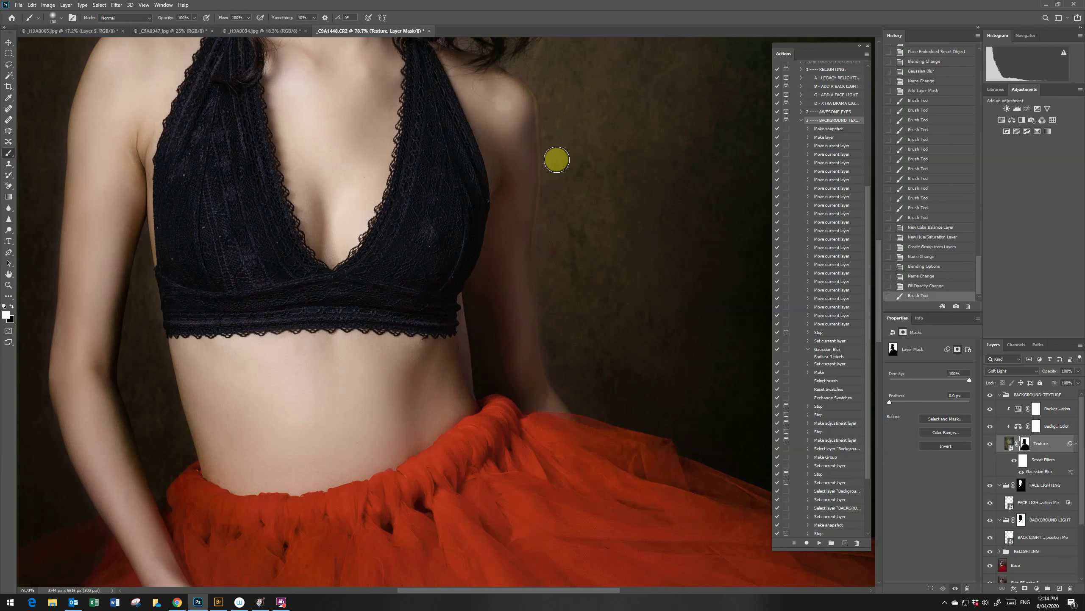
left_click_drag(558, 307, 573, 355)
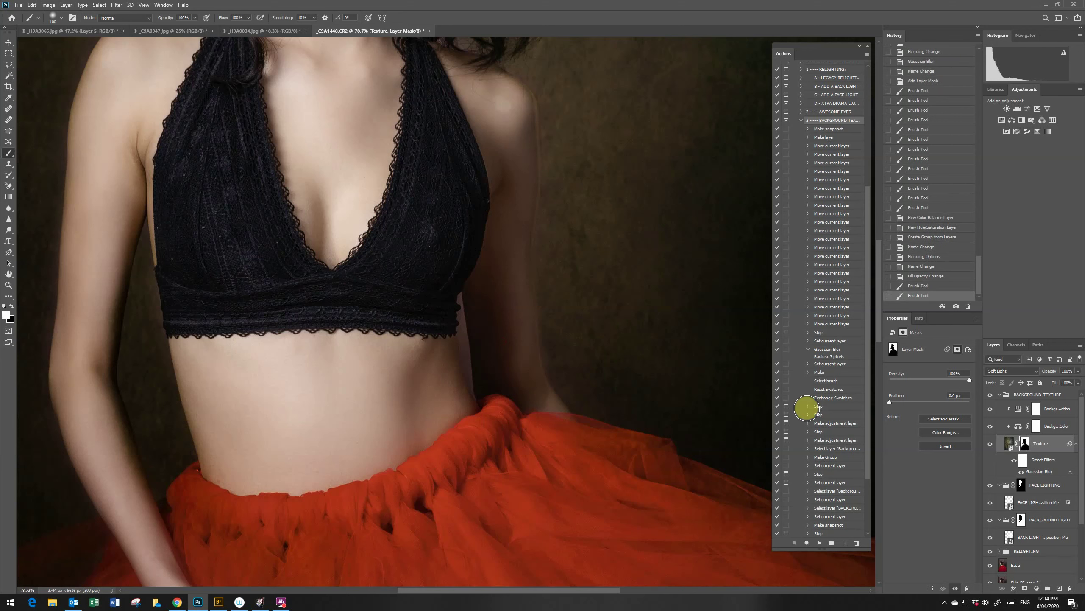
Step: Compare the BACKGROUND-TEXTURE group, then mask texture off the waist edge with a smaller brush
left_click(999, 395)
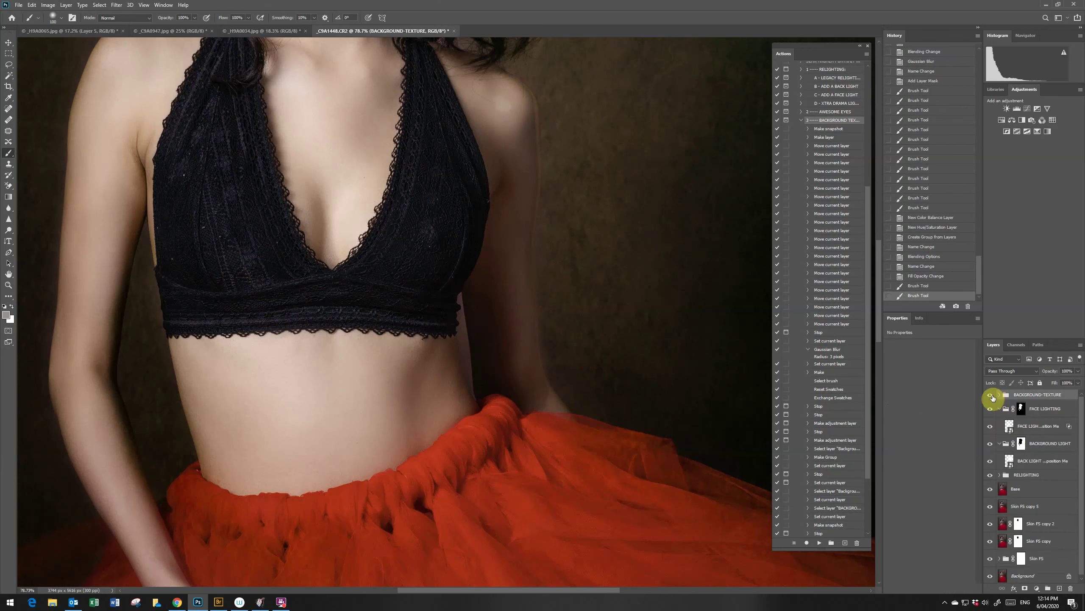
left_click(990, 408)
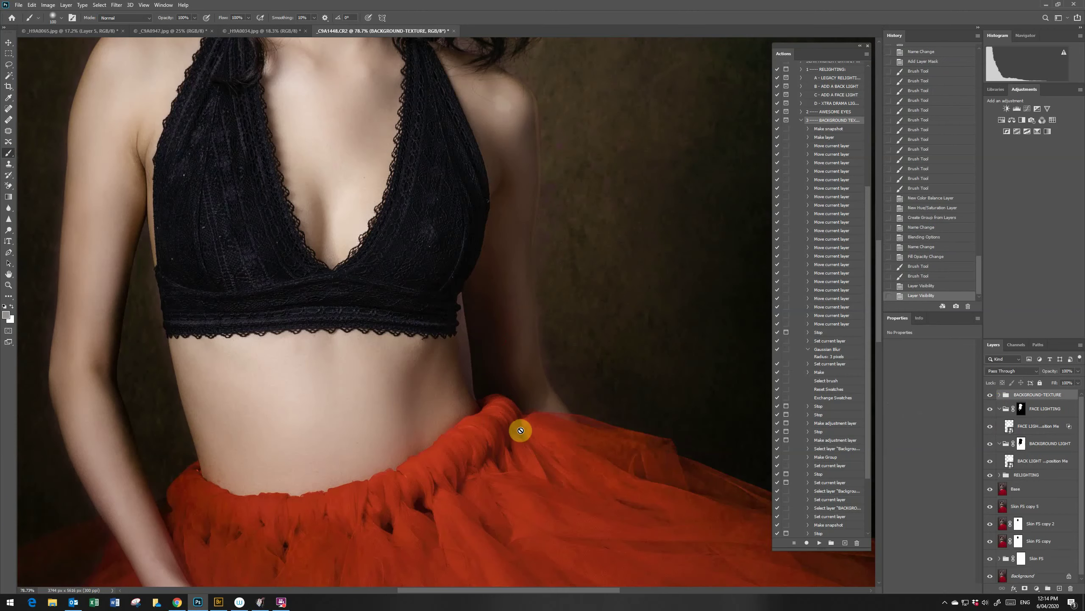
key("bracketleft")
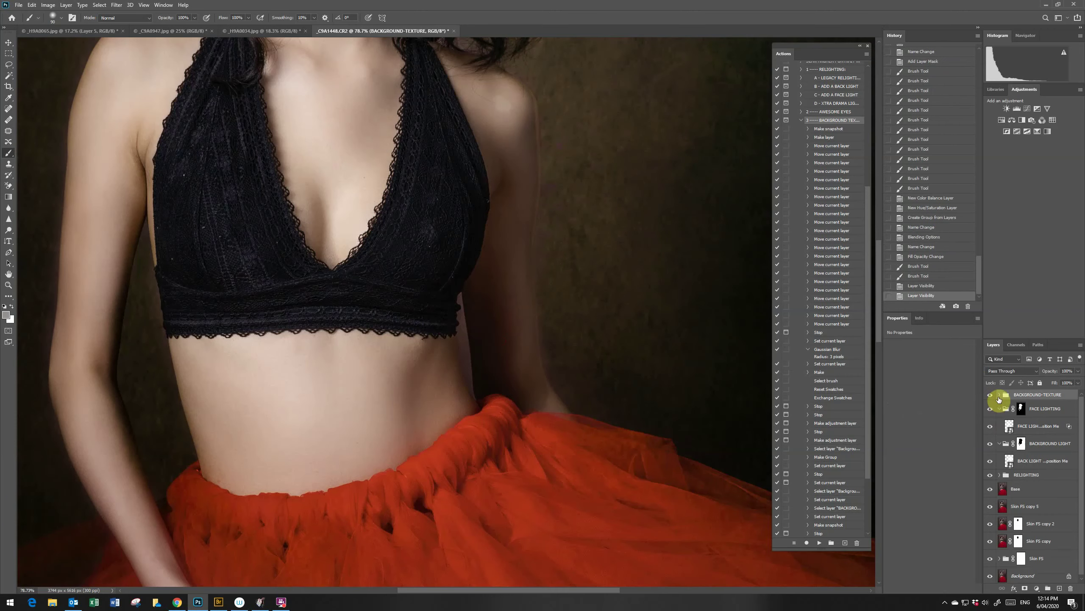
left_click(999, 395)
left_click(1025, 445)
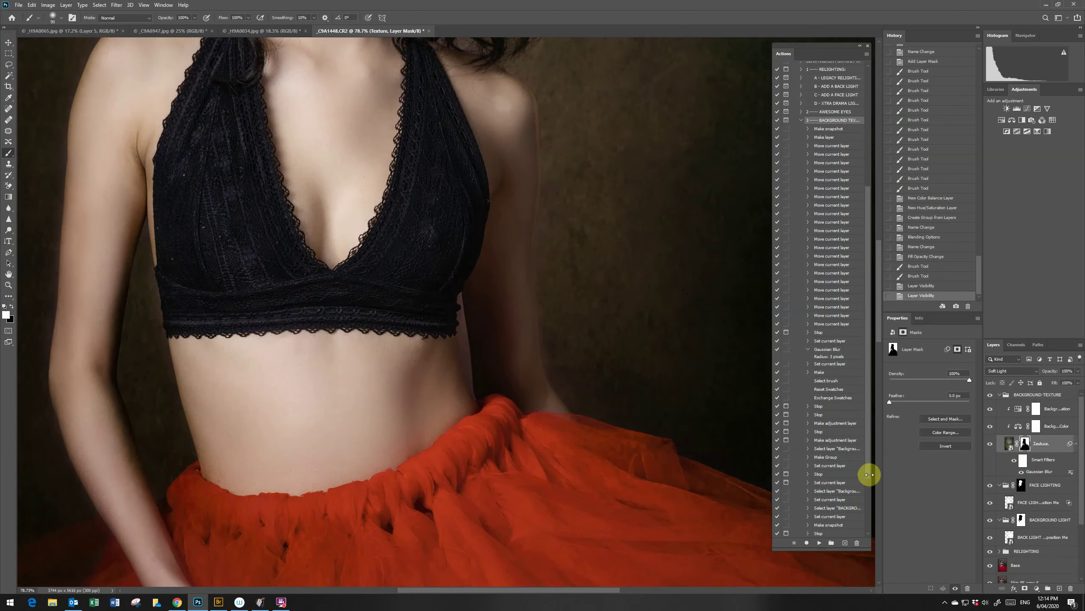
key("bracketleft")
key("bracketleft")
key("bracketleft")
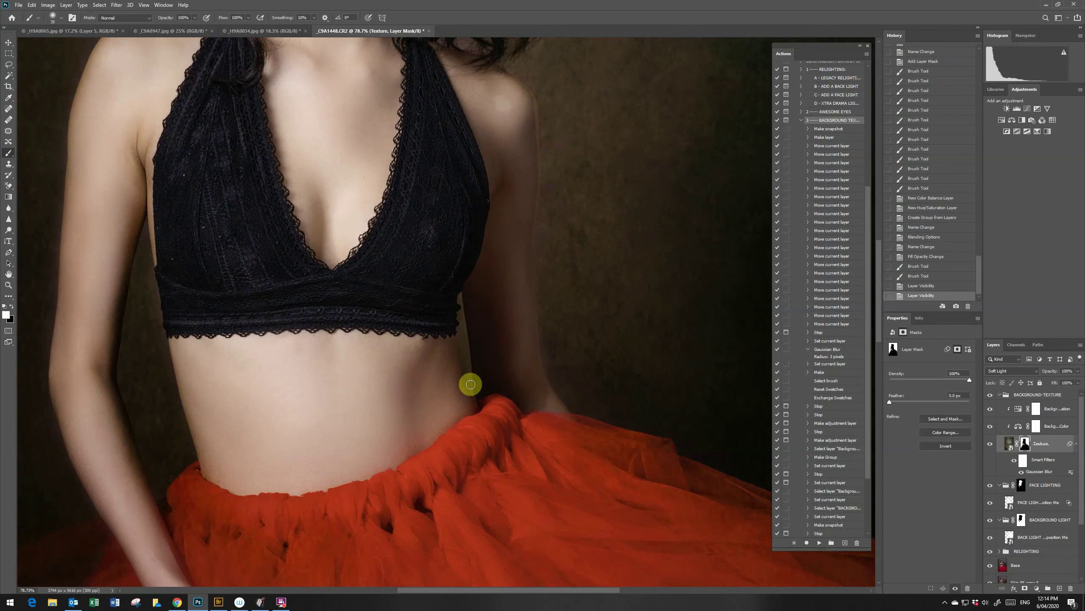
left_click_drag(468, 384, 467, 283)
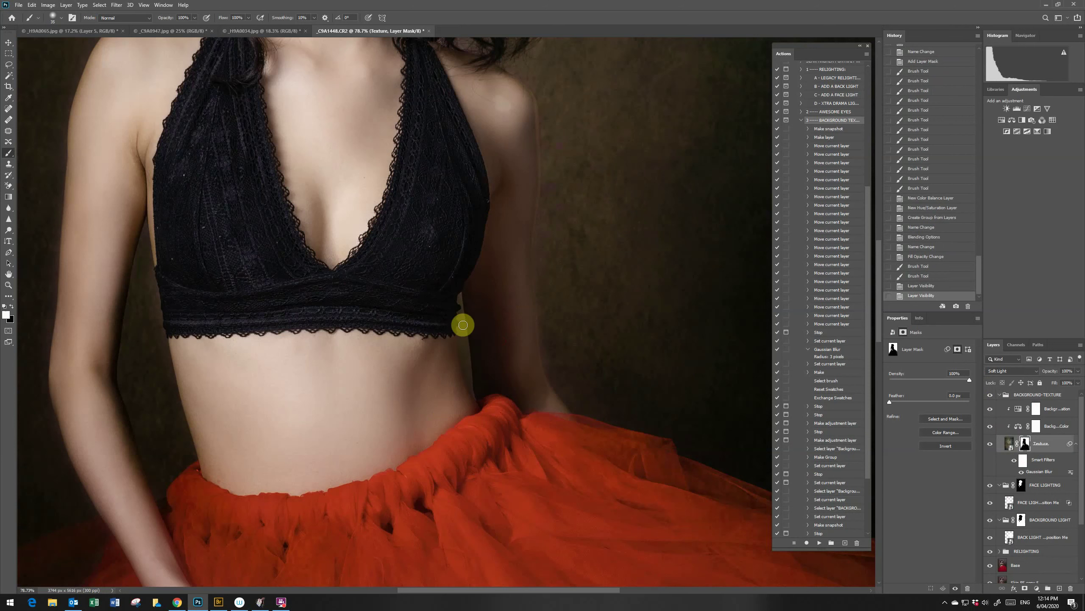
Step: Collapse the layer groups and toggle RELIGHTING and BACKGROUND LIGHT to compare
left_click(1005, 395)
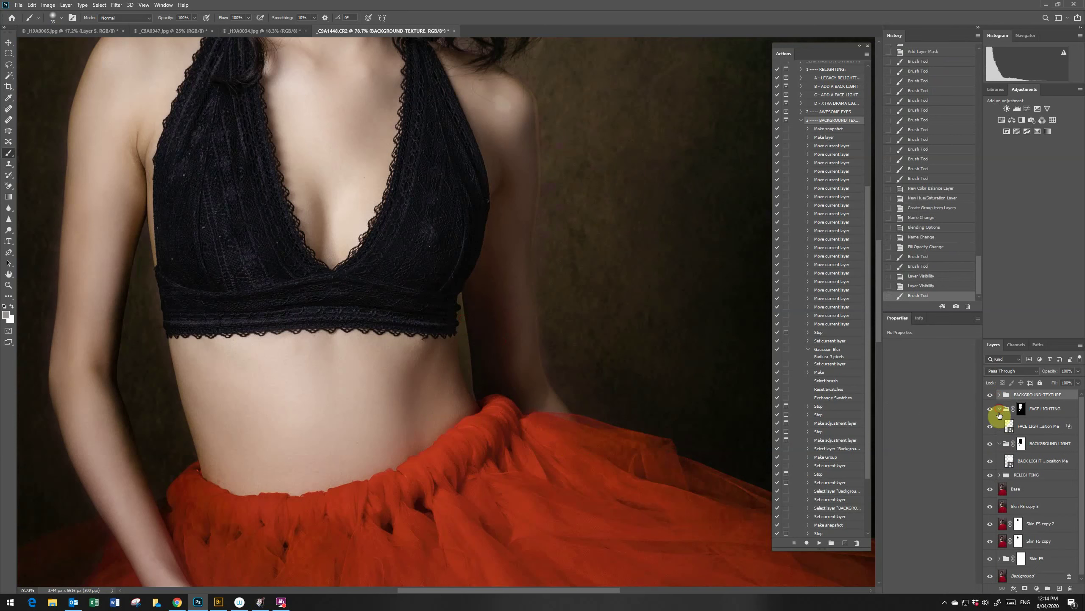
left_click(999, 410)
left_click(999, 426)
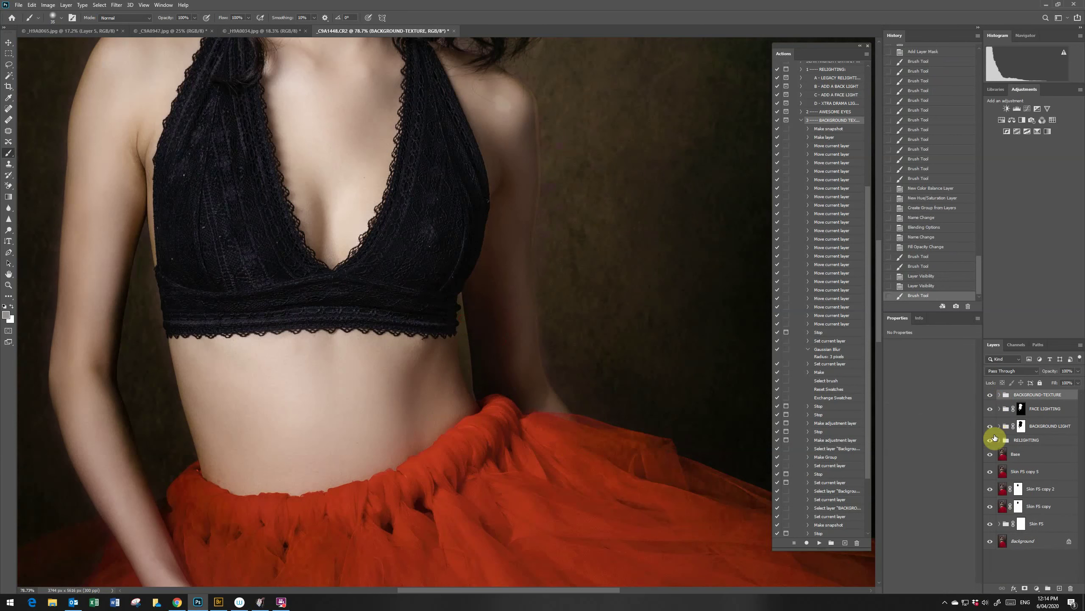
left_click(991, 440)
left_click(990, 440)
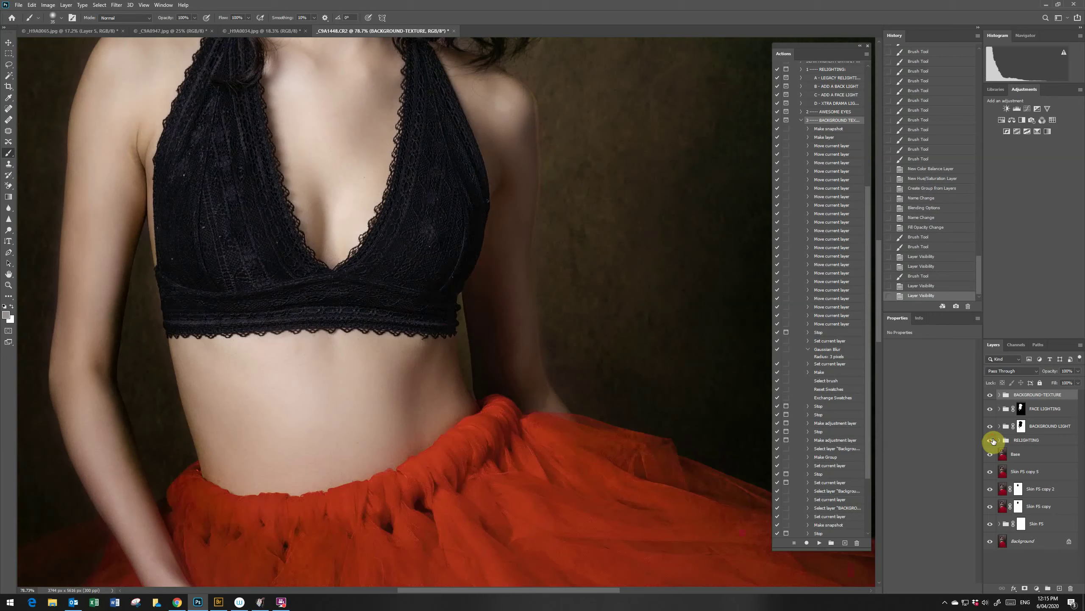
left_click(990, 426)
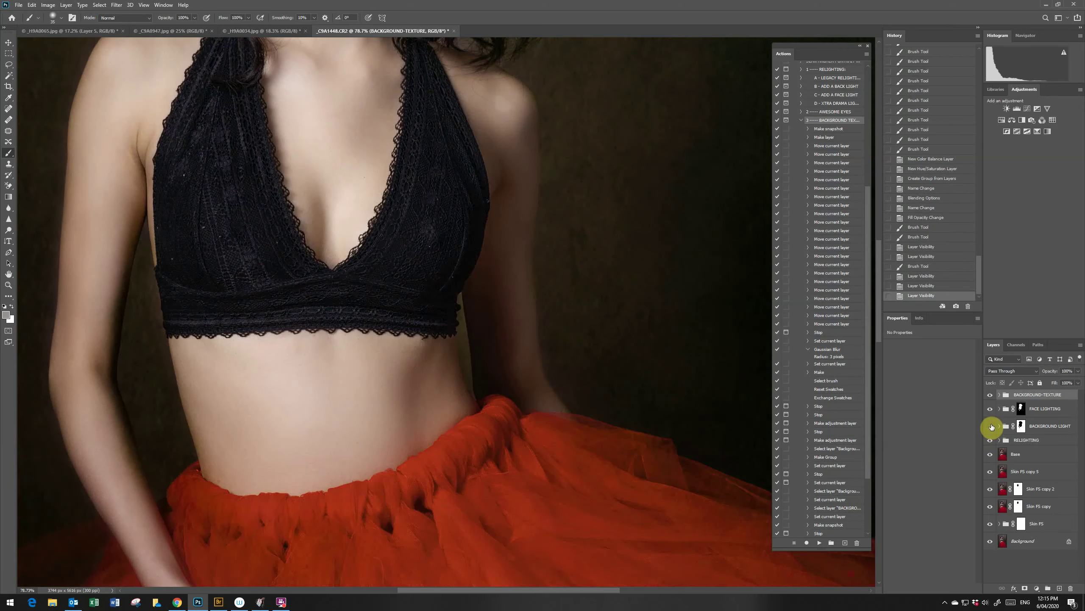
left_click(990, 426)
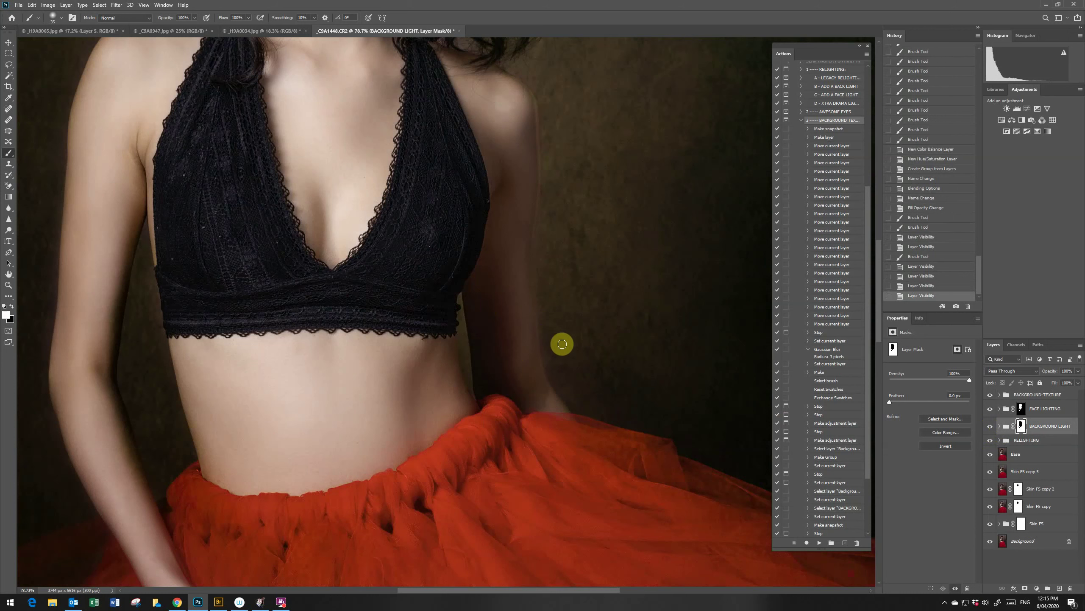
Step: Mask the background light beside both arms and restore it at the skirt edge
key("x")
key("bracketright")
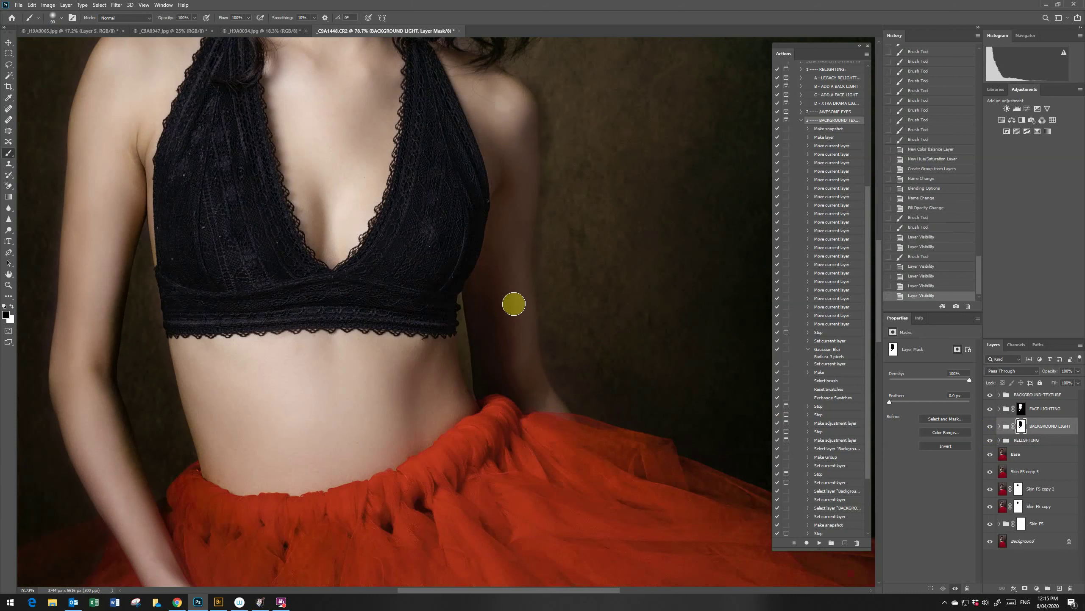
mouse_move(514, 303)
left_mouse_down()
mouse_move(494, 381)
mouse_move(473, 308)
left_mouse_up()
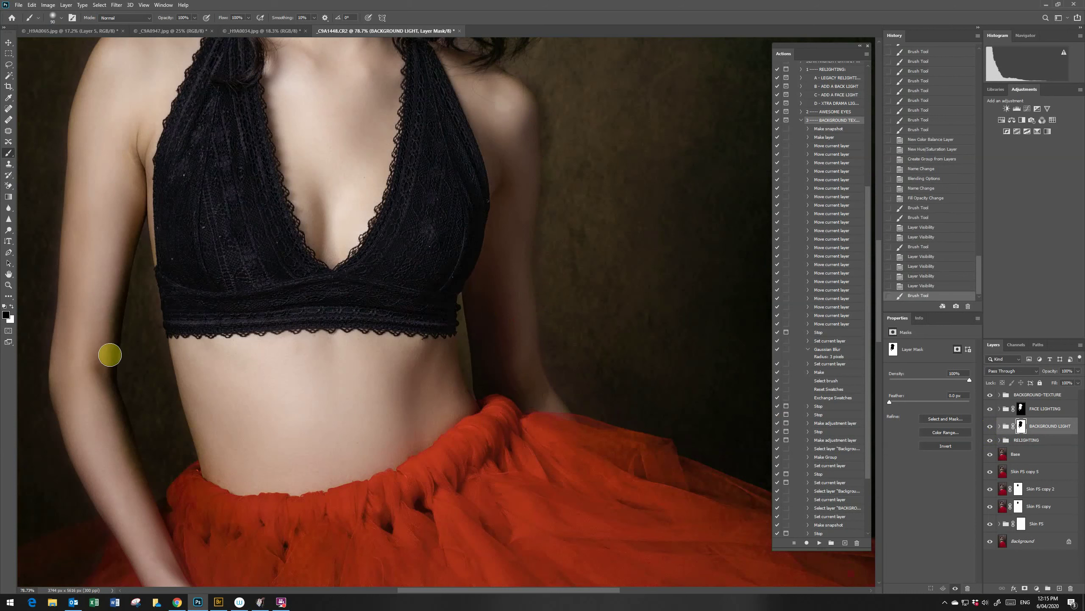
mouse_move(110, 355)
left_mouse_down()
mouse_move(81, 353)
mouse_move(126, 203)
left_mouse_up()
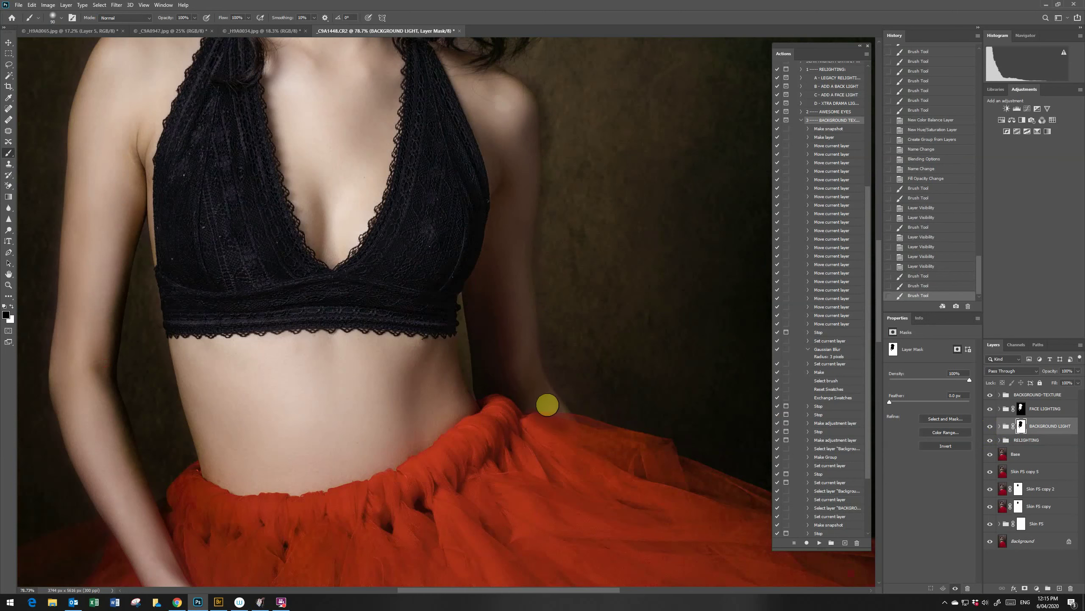
left_click_drag(547, 404, 528, 449)
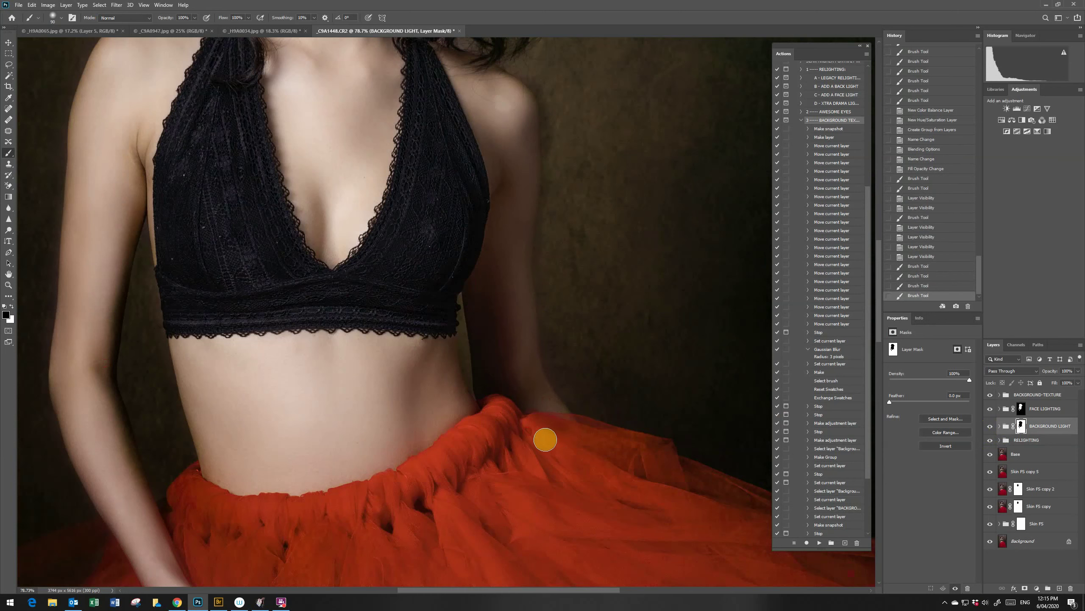
Step: Zoom out to the whole portrait and toggle BACKGROUND LIGHT to check the result
key("z")
left_click_drag(533, 465, 419, 377)
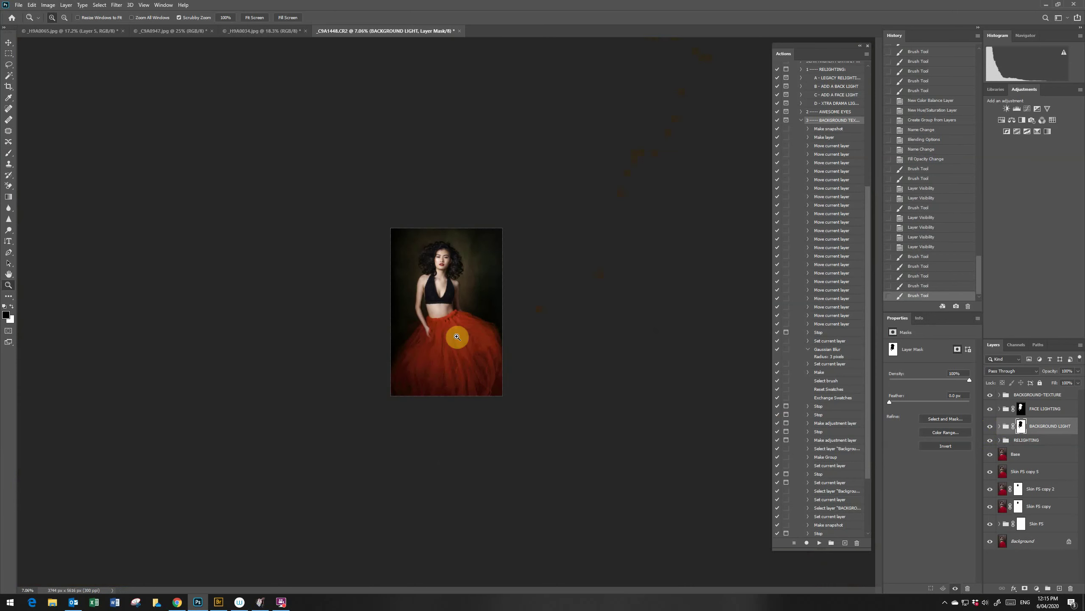
left_click_drag(457, 337, 468, 339)
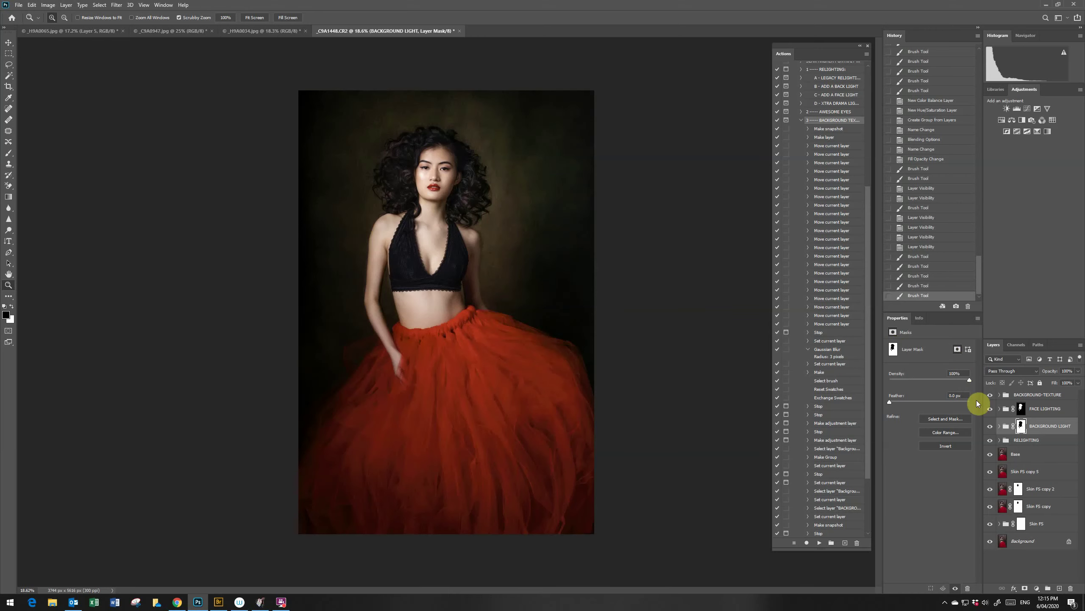
left_click(991, 426)
left_click(991, 426)
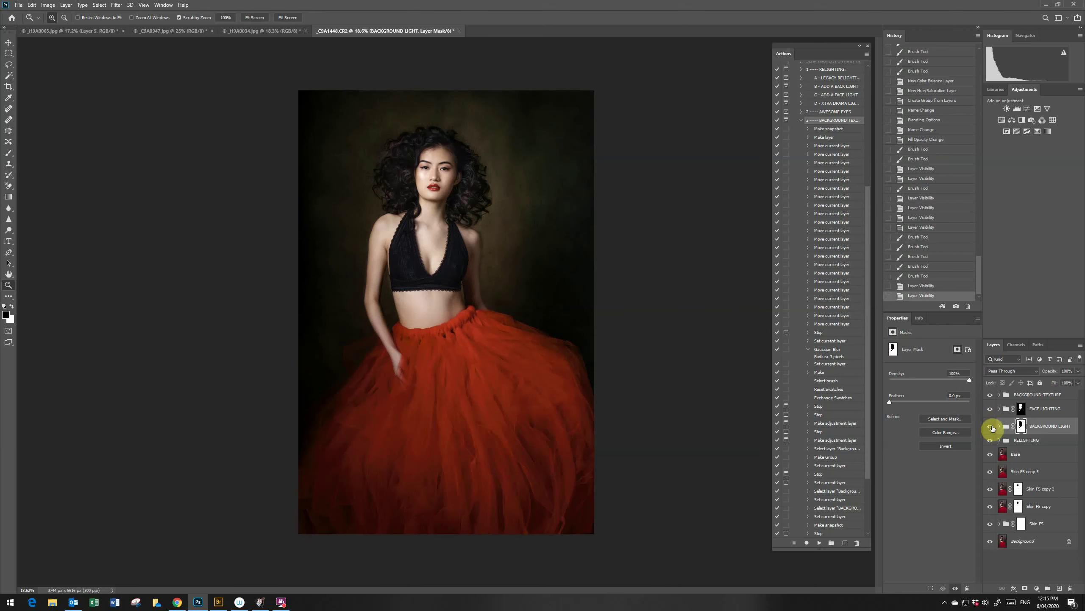
Step: Paint white on the mask to bring light back over the skirt and background
left_click_drag(490, 249, 512, 289)
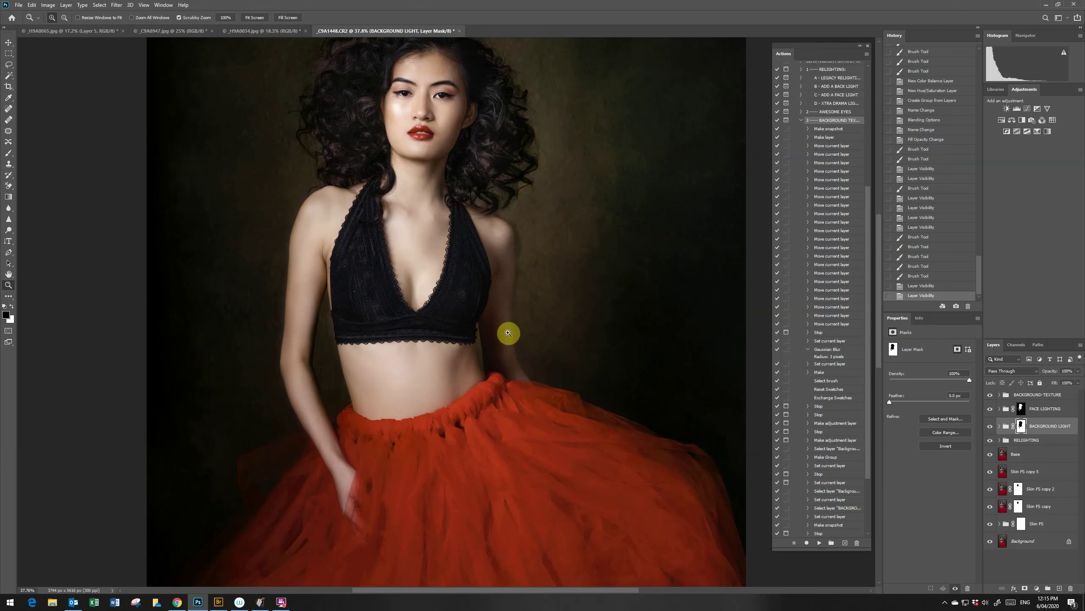
key("b")
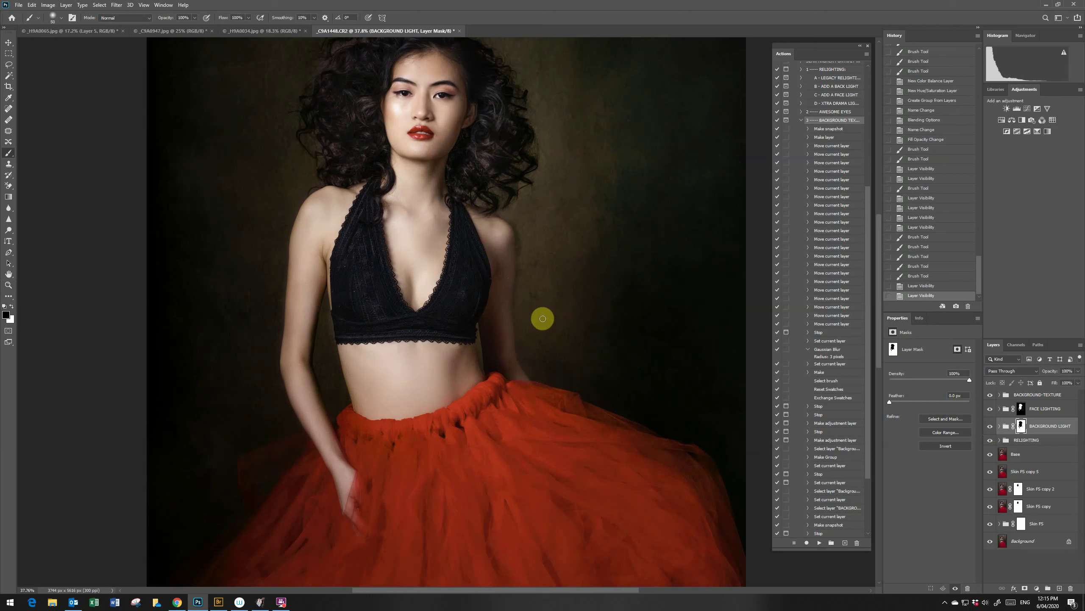
key("bracketright")
key("x")
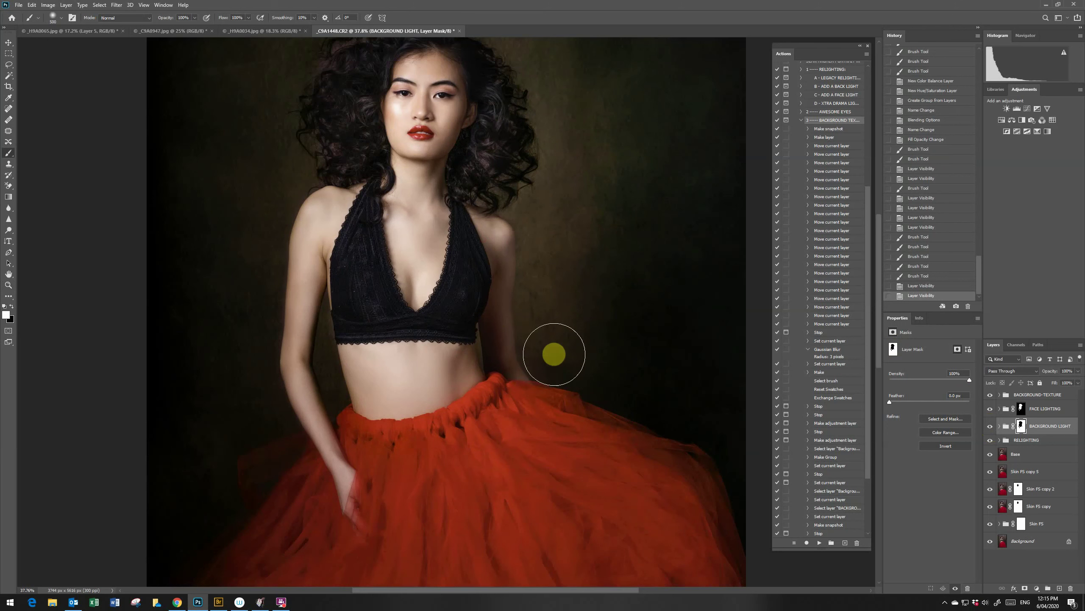
mouse_move(548, 376)
left_mouse_down()
mouse_move(673, 451)
mouse_move(697, 539)
mouse_move(688, 475)
mouse_move(511, 383)
left_mouse_up()
key("z")
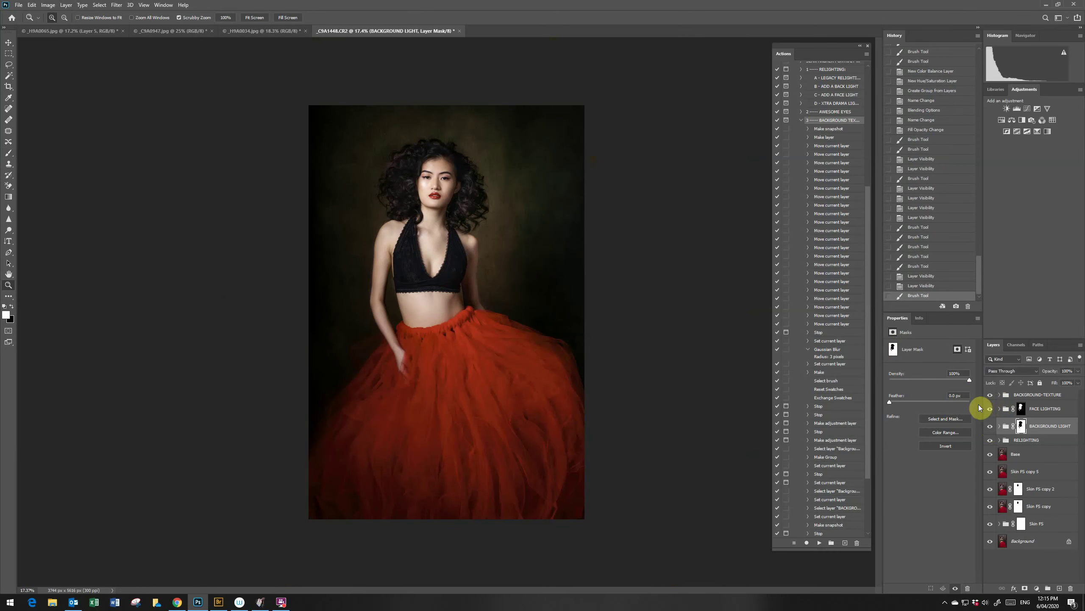
Step: Run the 4 ----- SPLIT TONING action from the Actions panel
left_click(801, 121)
left_click(833, 321)
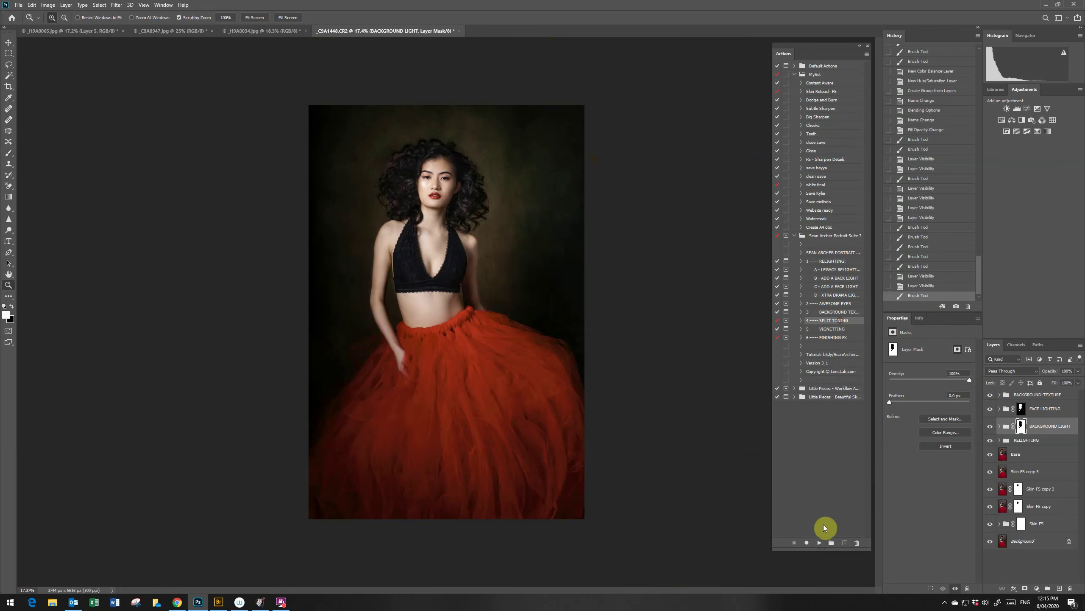
left_click(819, 542)
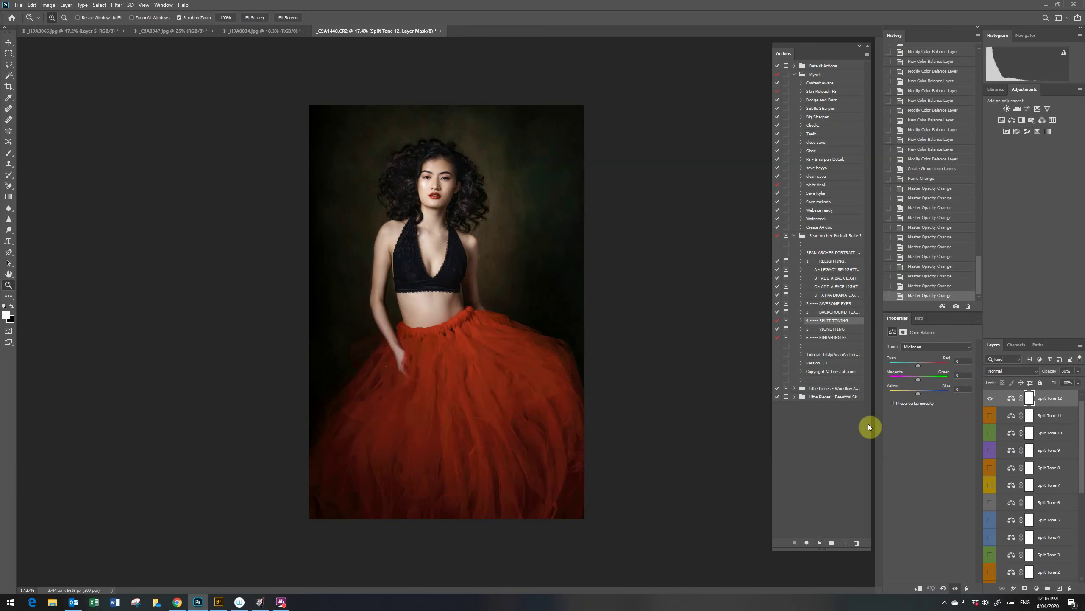
Step: Preview Split Tone 12, 11 and 10 in turn, hiding each again
left_click(990, 399)
left_click(991, 398)
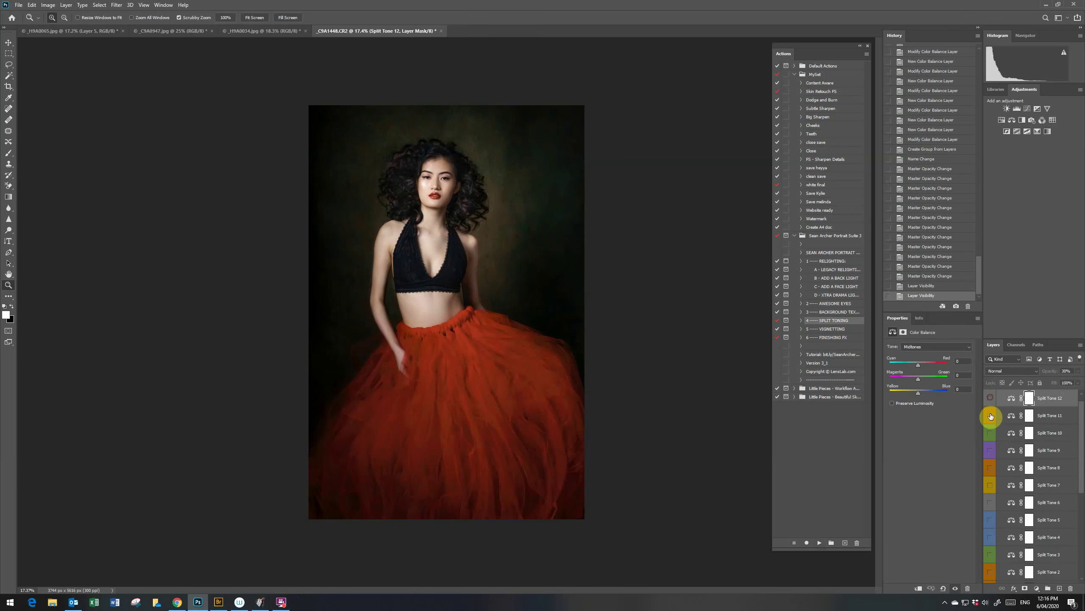
left_click(991, 417)
left_click(991, 419)
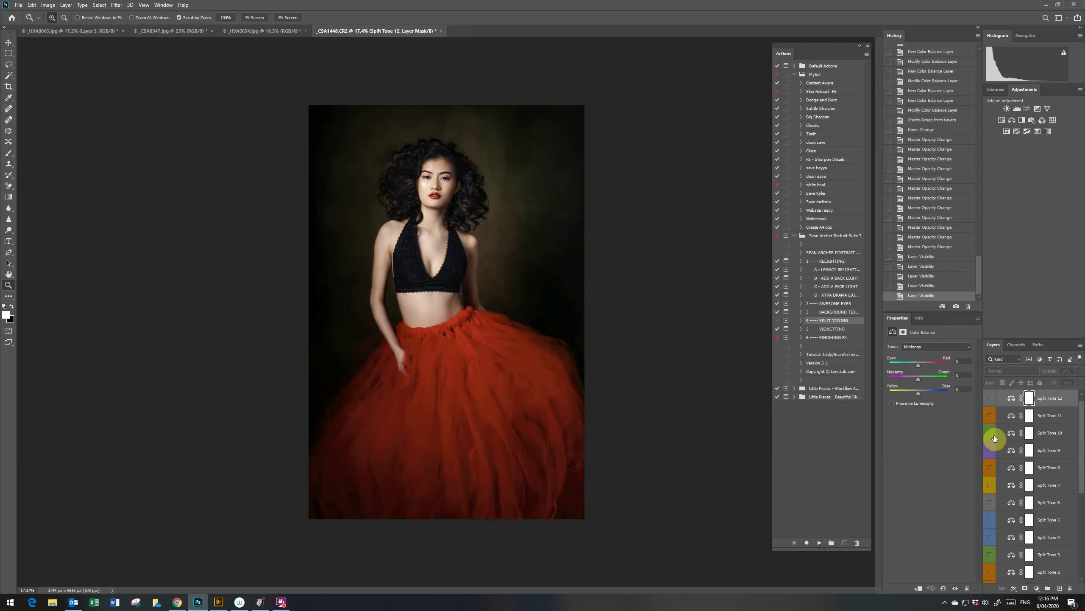
left_click(990, 435)
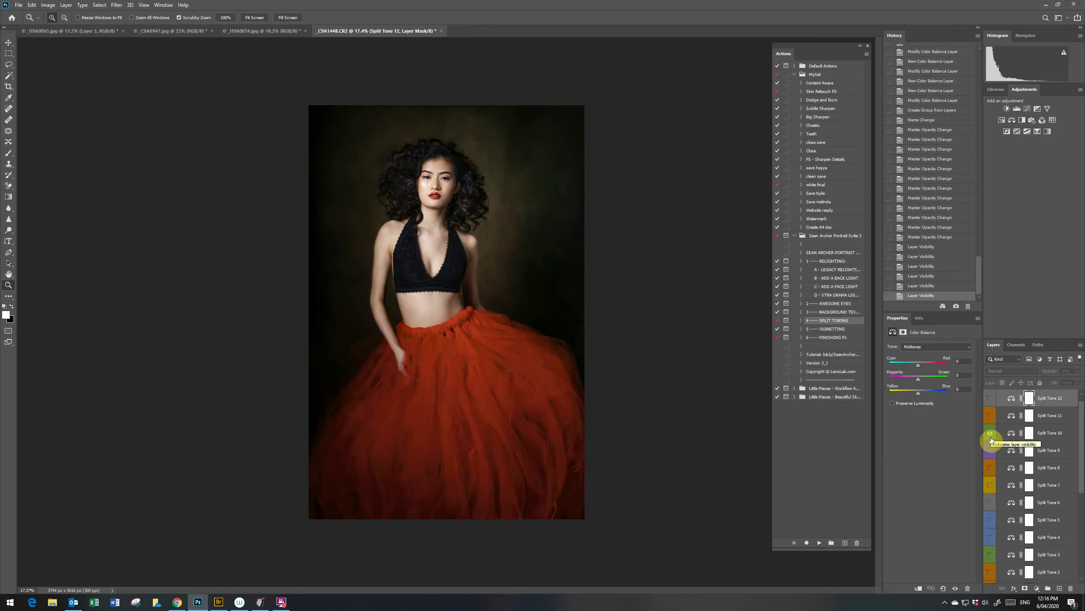
left_click(991, 438)
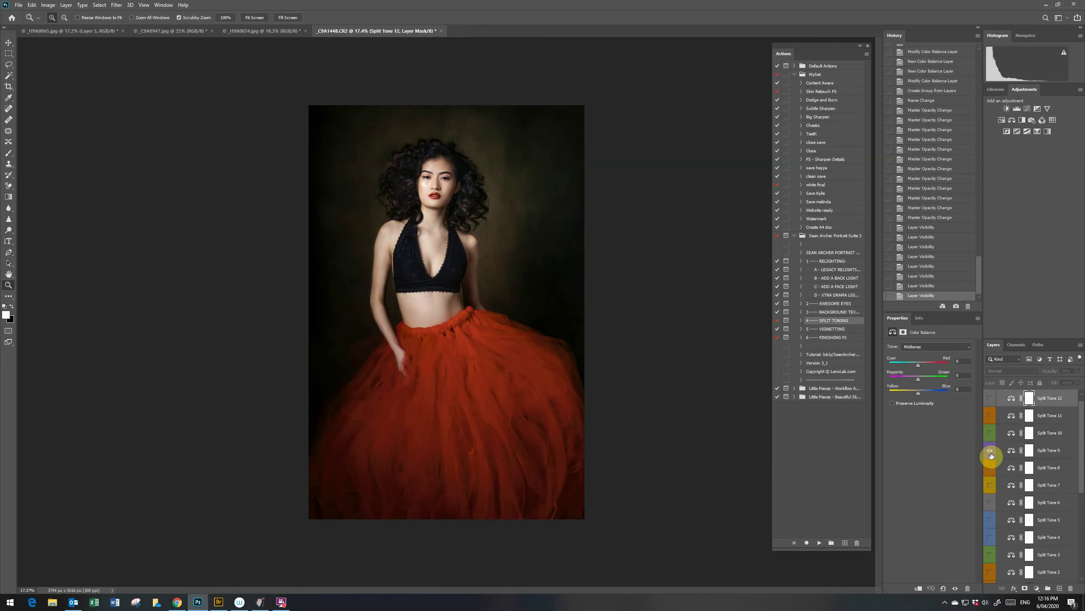
scroll(991, 456, "down", 2)
Step: Try the lower Split Tone layers, leaving Split Tone 7 and Split Tone 4 switched on
left_click(990, 436)
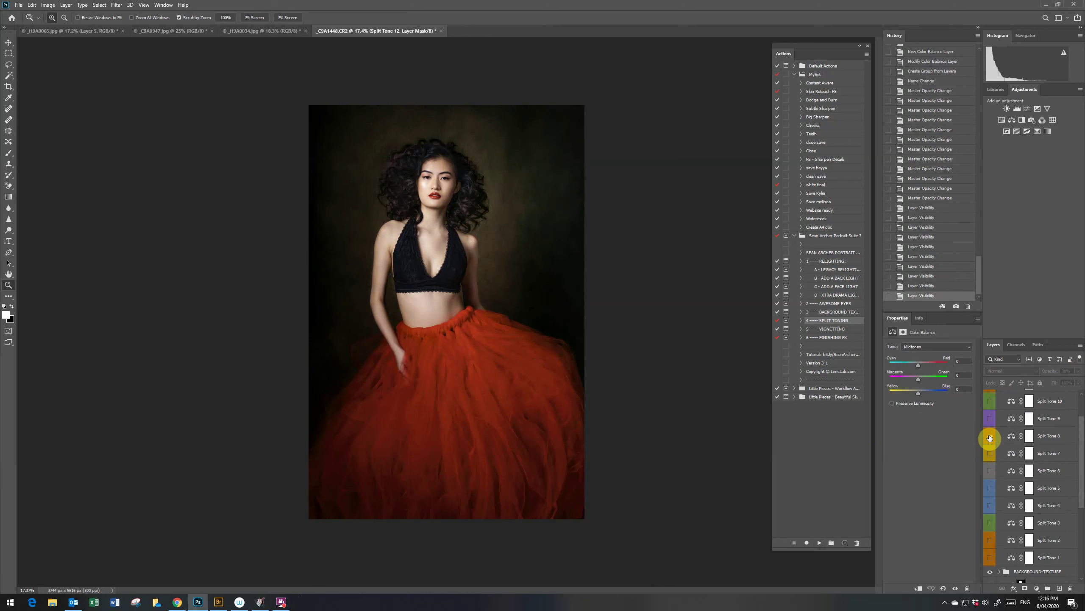
left_click_drag(990, 437, 991, 449)
scroll(991, 454, "down", 1)
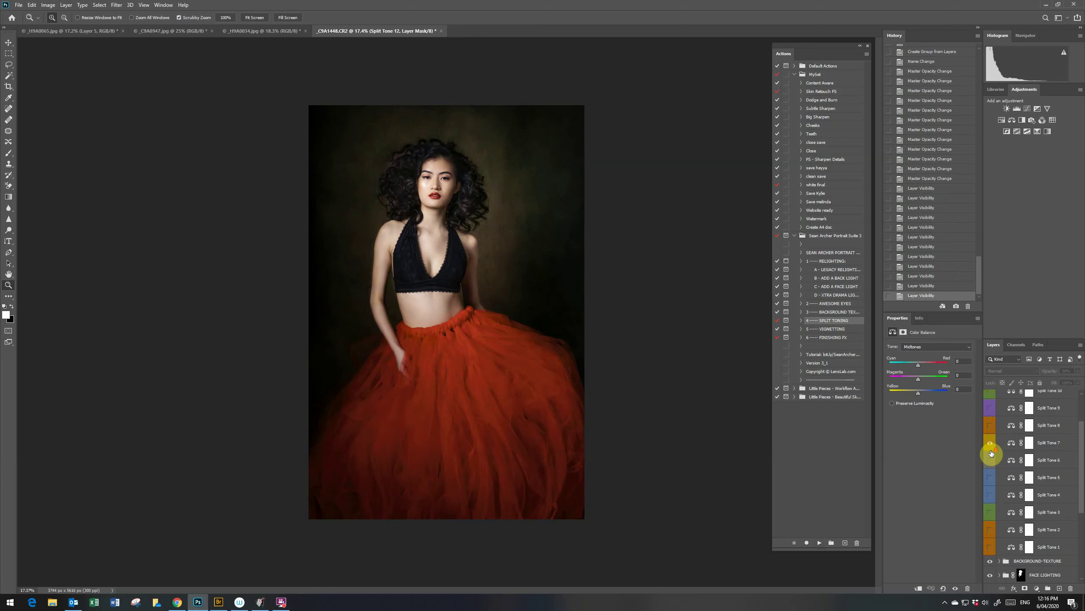
left_click(991, 446)
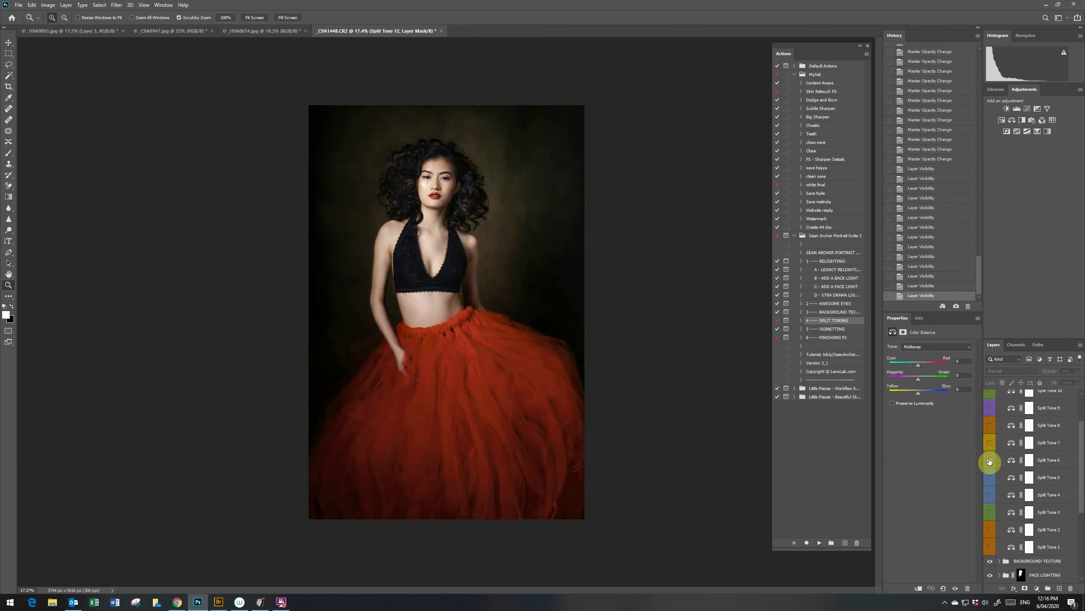
left_click(990, 460)
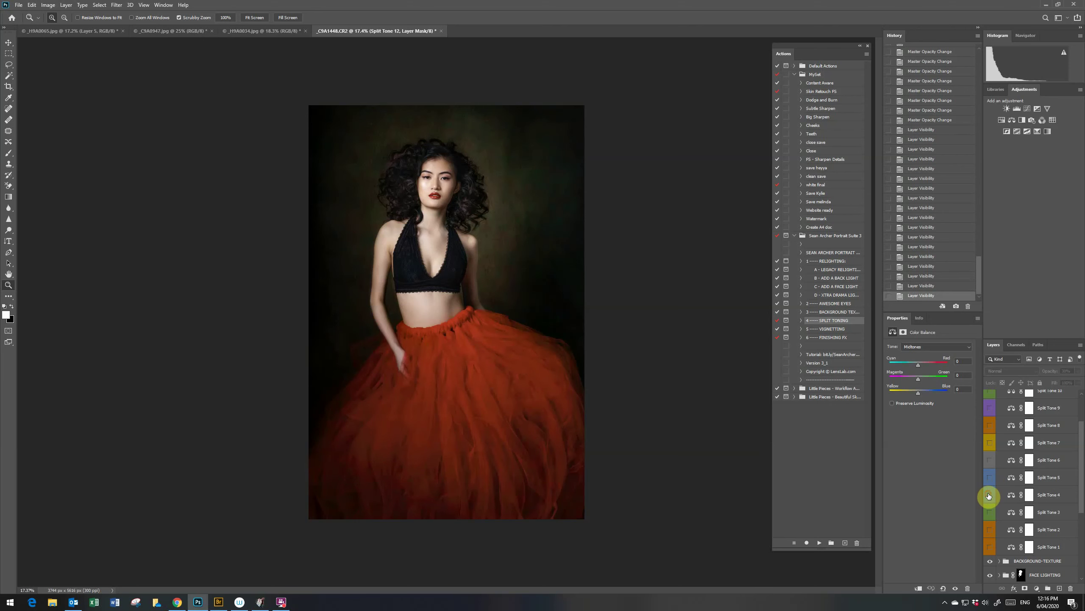
left_click(988, 496)
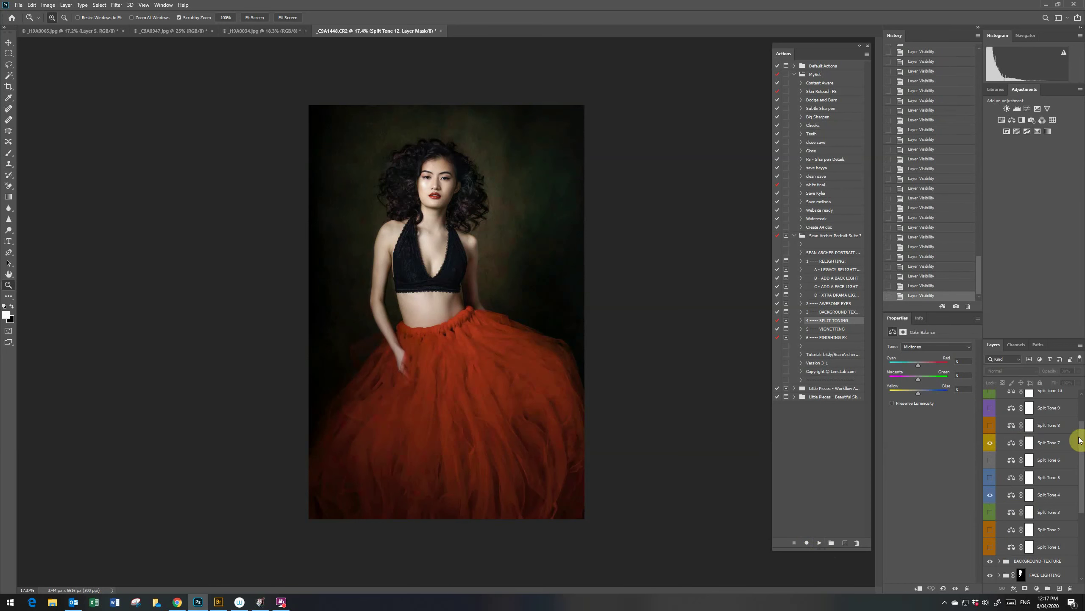
left_click_drag(1079, 440, 1071, 417)
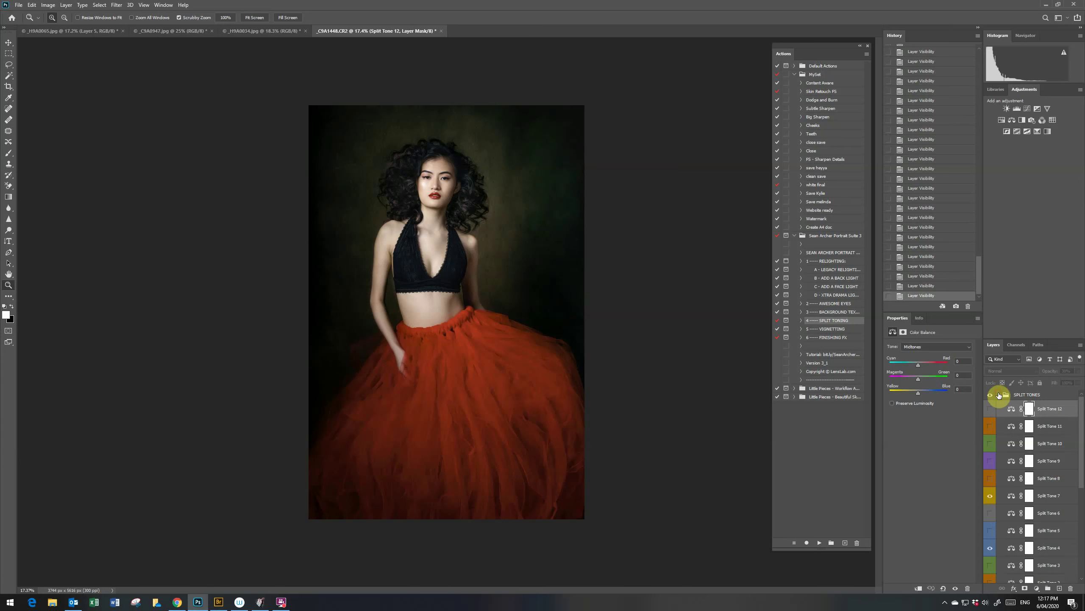
Step: Run the 6 FINISHING FX action, continuing through both of its messages
left_click(999, 394)
left_click(825, 338)
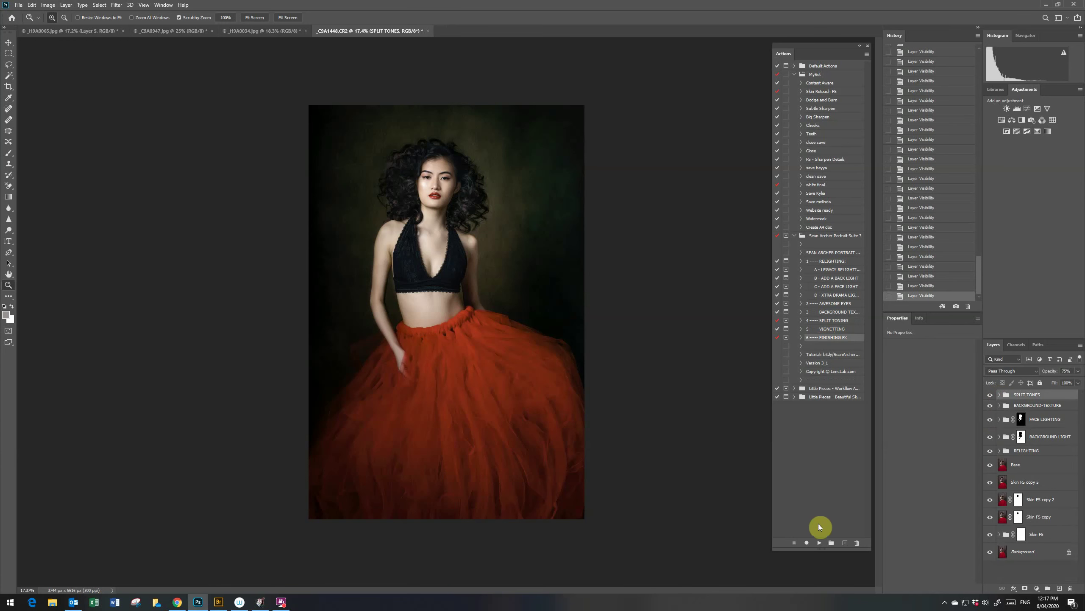
left_click(819, 543)
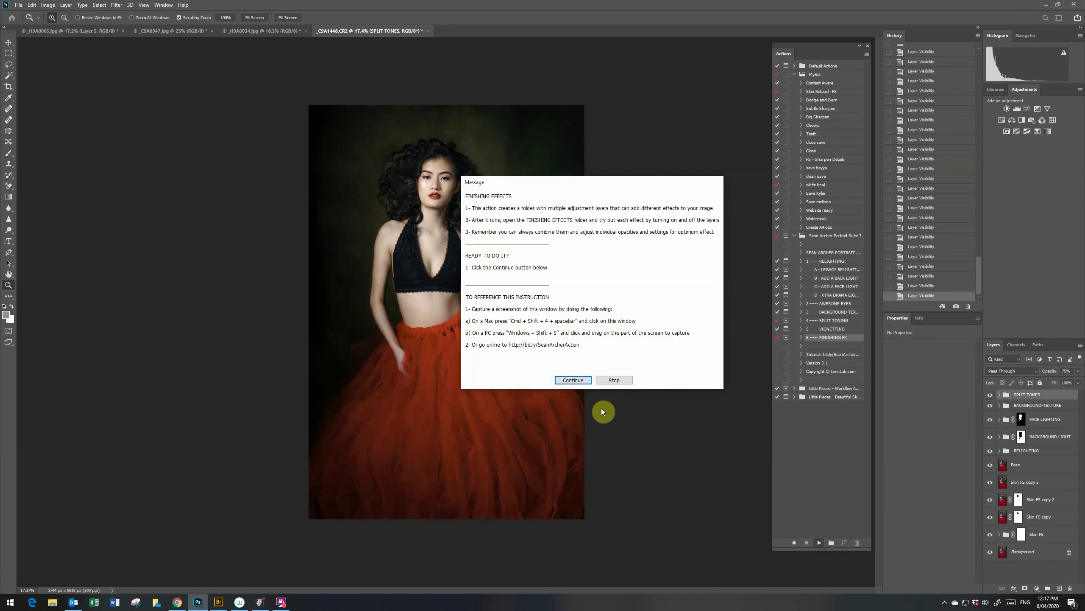
left_click(574, 380)
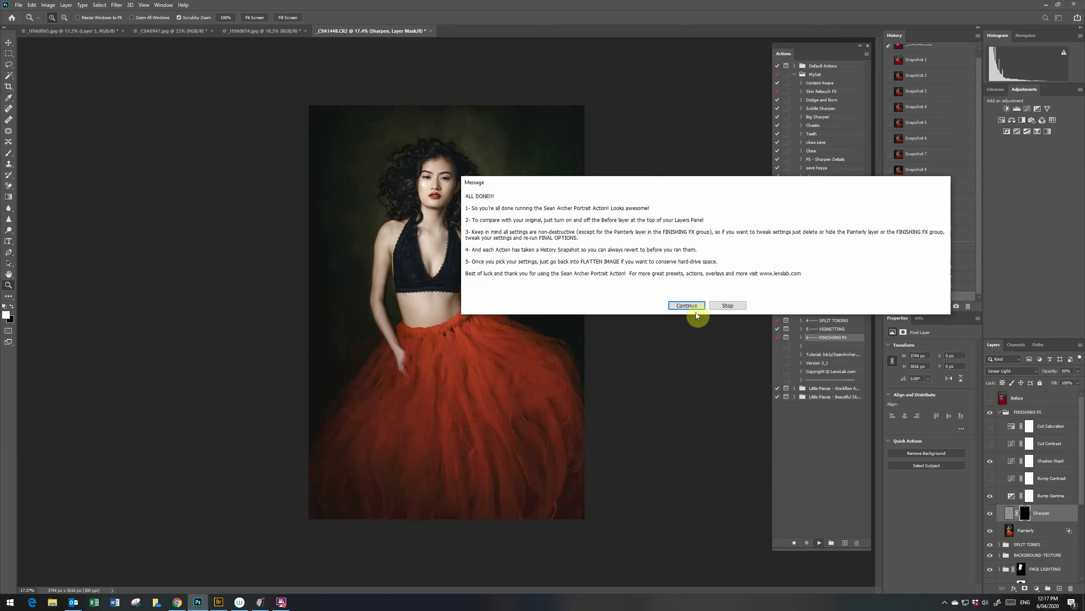
left_click(695, 307)
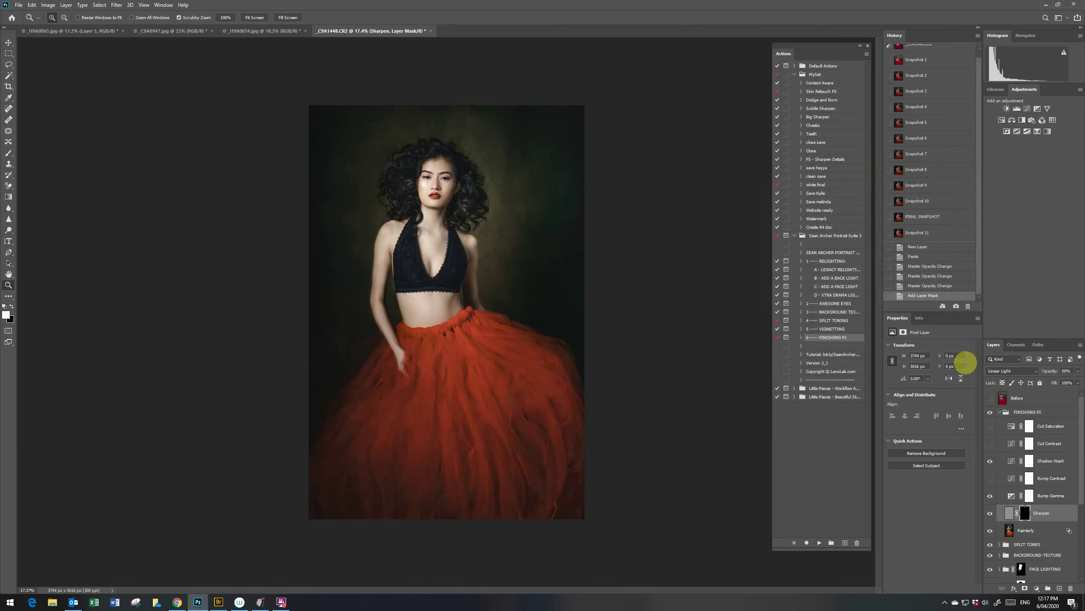
Step: Switch on the Shadow Wash layer and collapse the FINISHING FX group
left_click(990, 461)
left_click(990, 462)
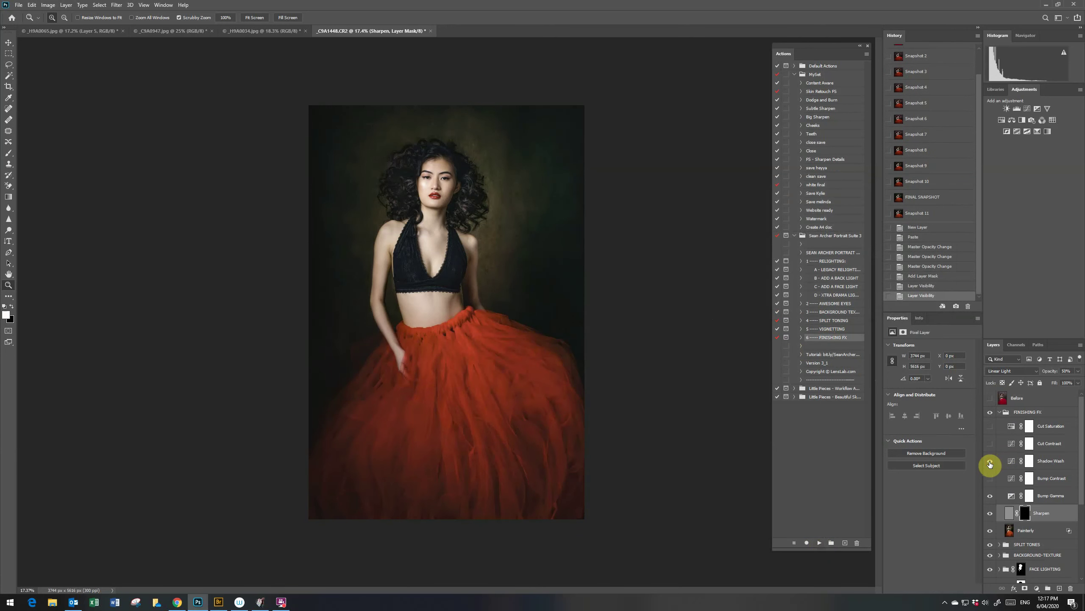
left_click(1029, 460)
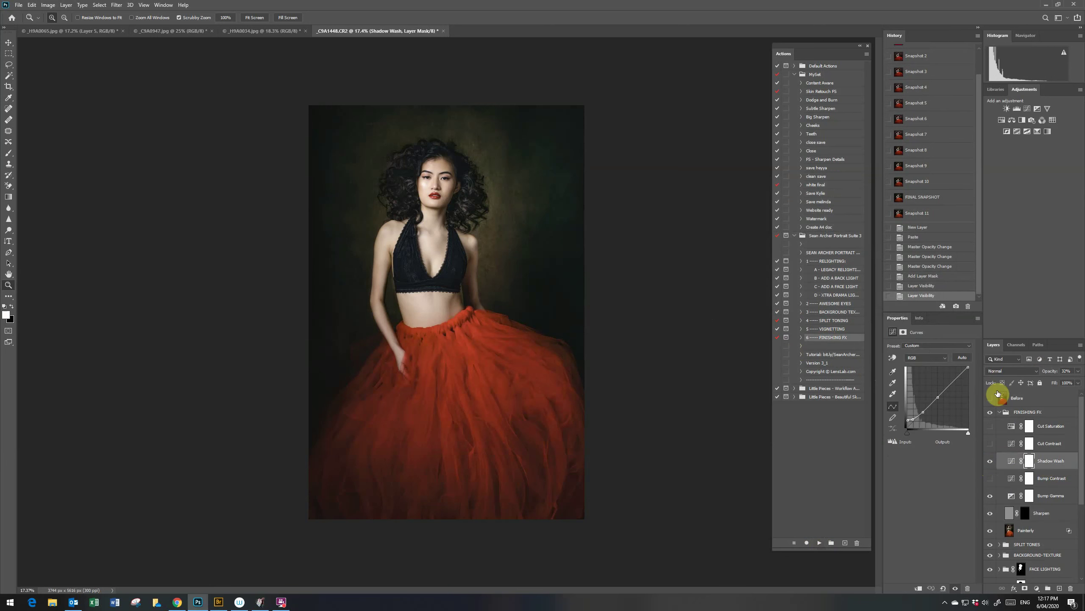
left_click(999, 411)
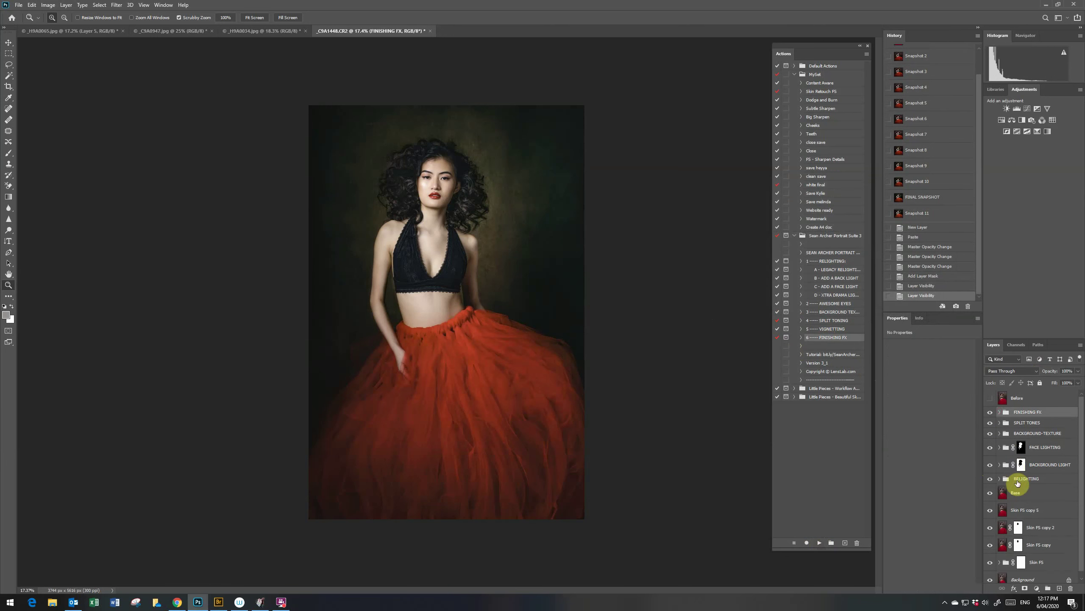
Step: Duplicate all layers down to Background and merge the copies into one FINISHING FX copy layer
left_click(1024, 580)
key("ctrl+j")
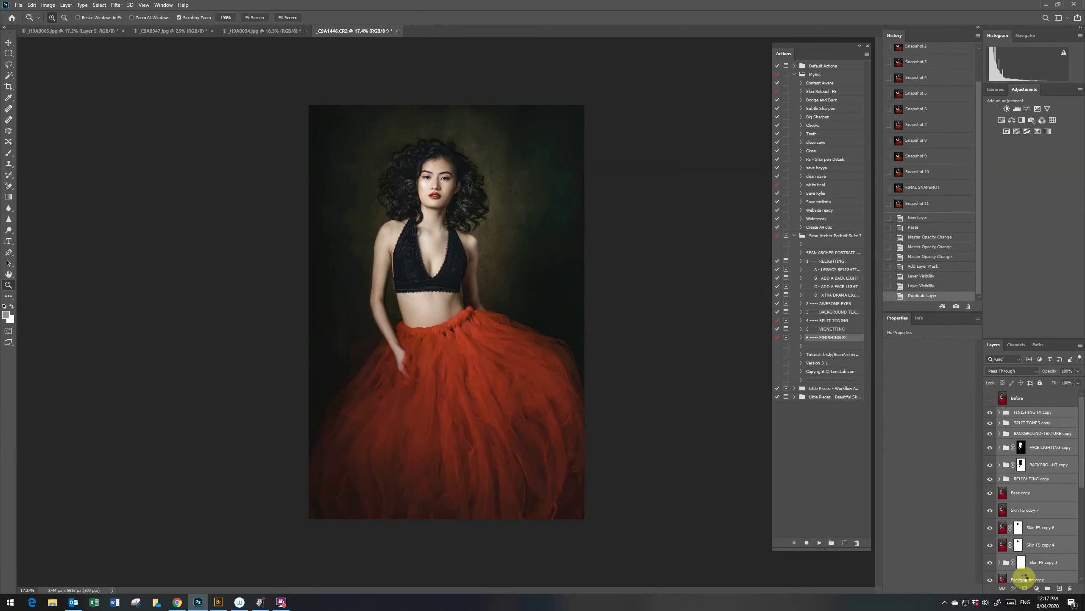
right_click(1016, 423)
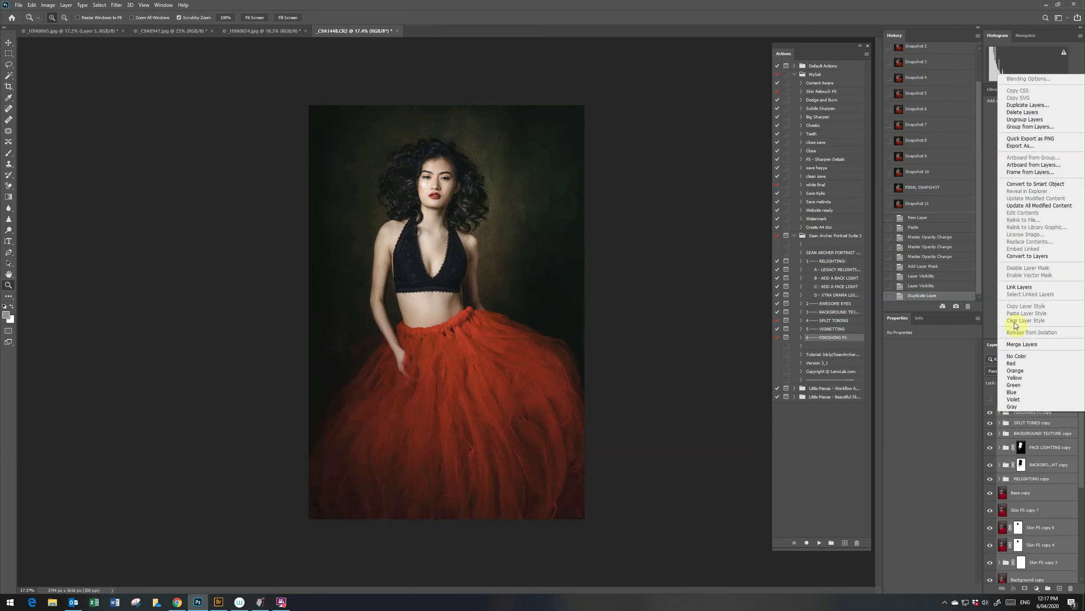
left_click(1023, 345)
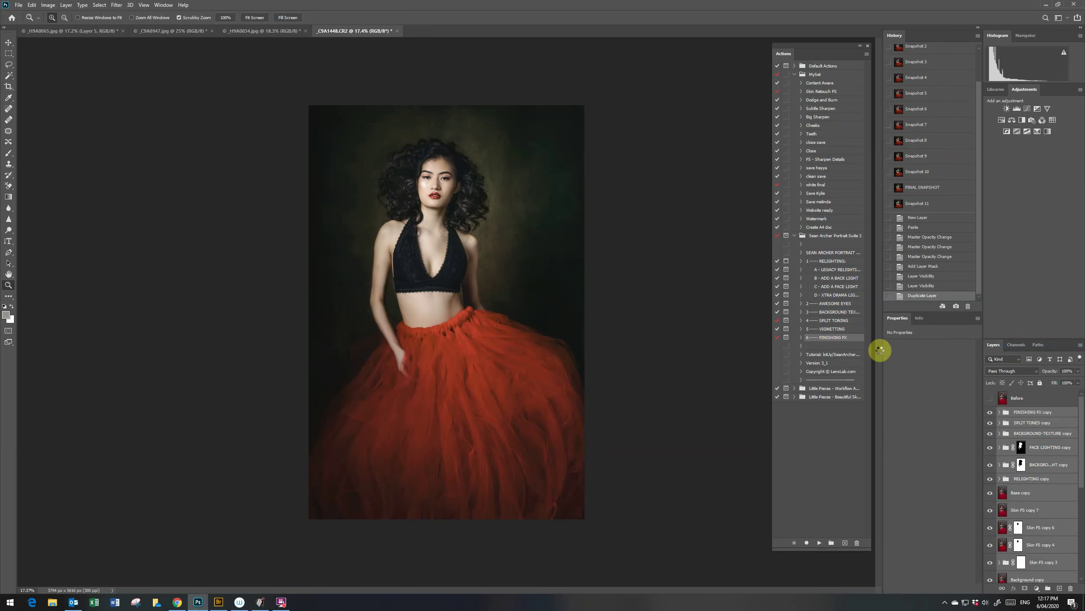
left_click(116, 5)
Step: Apply Camera Raw to the merged layer with Shadows +48, Highlights -14 and Clarity +12
left_click(130, 57)
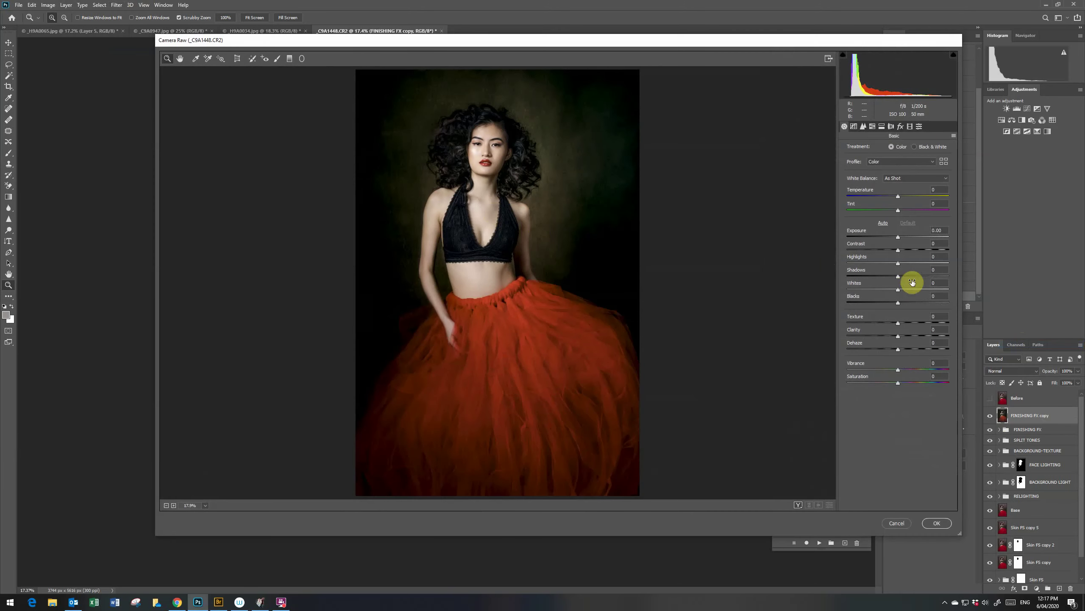
left_click(918, 277)
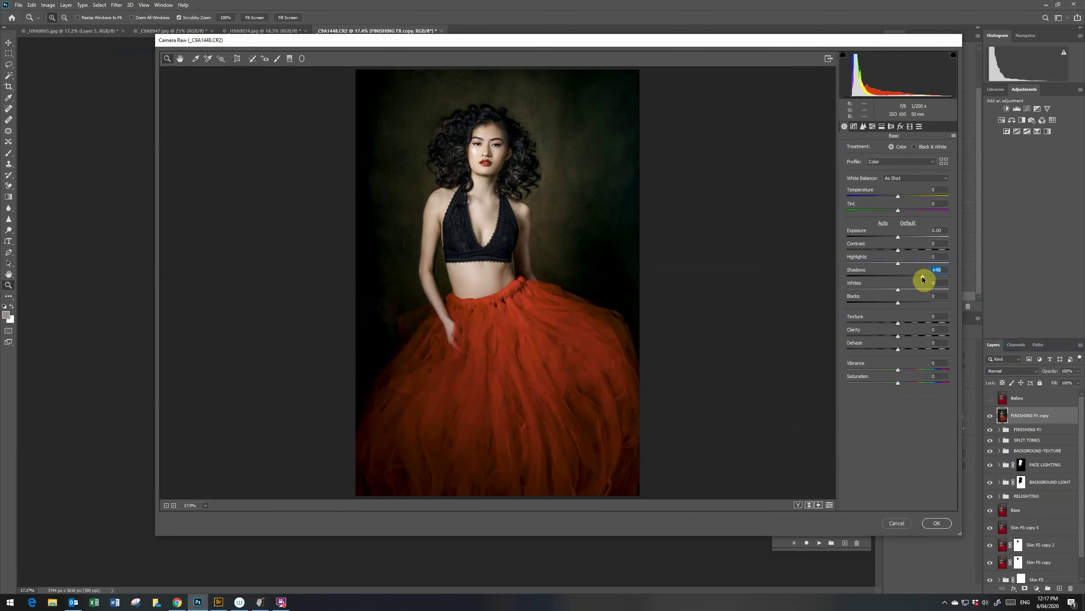
left_click(888, 263)
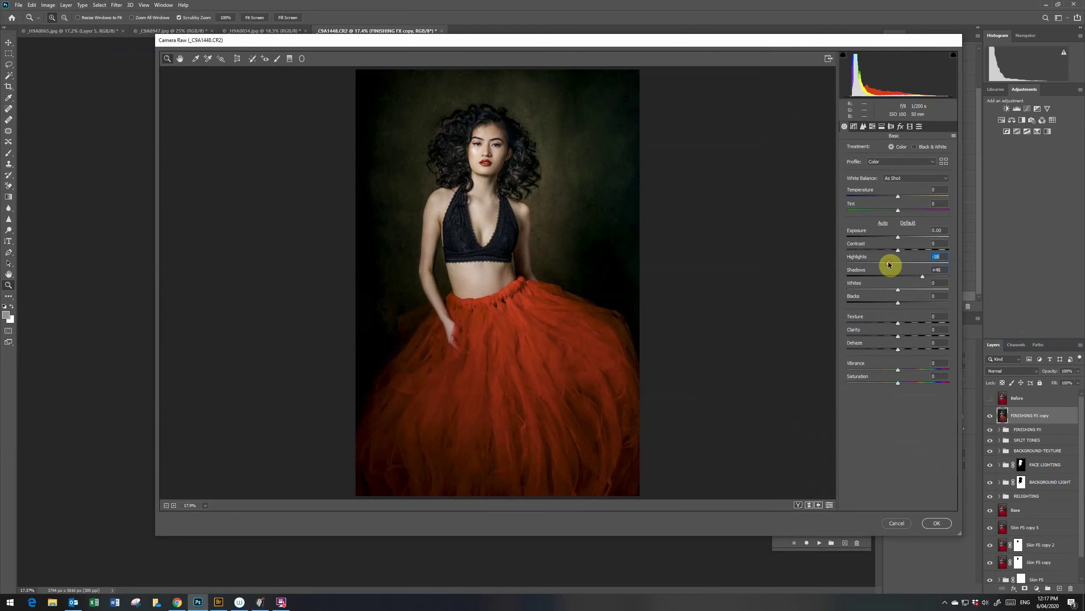
left_click(891, 263)
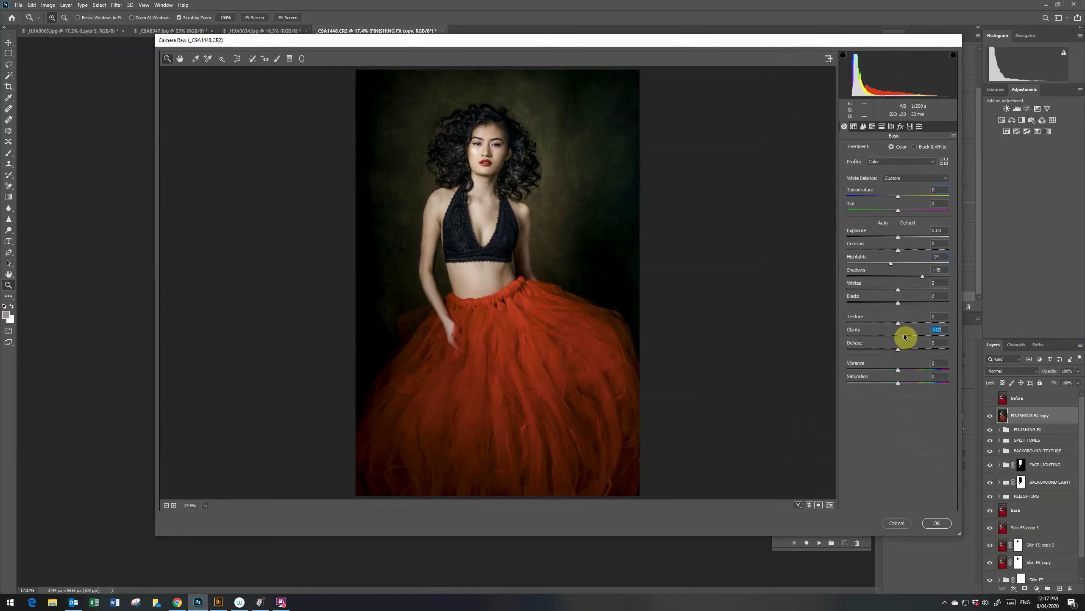
left_click(863, 126)
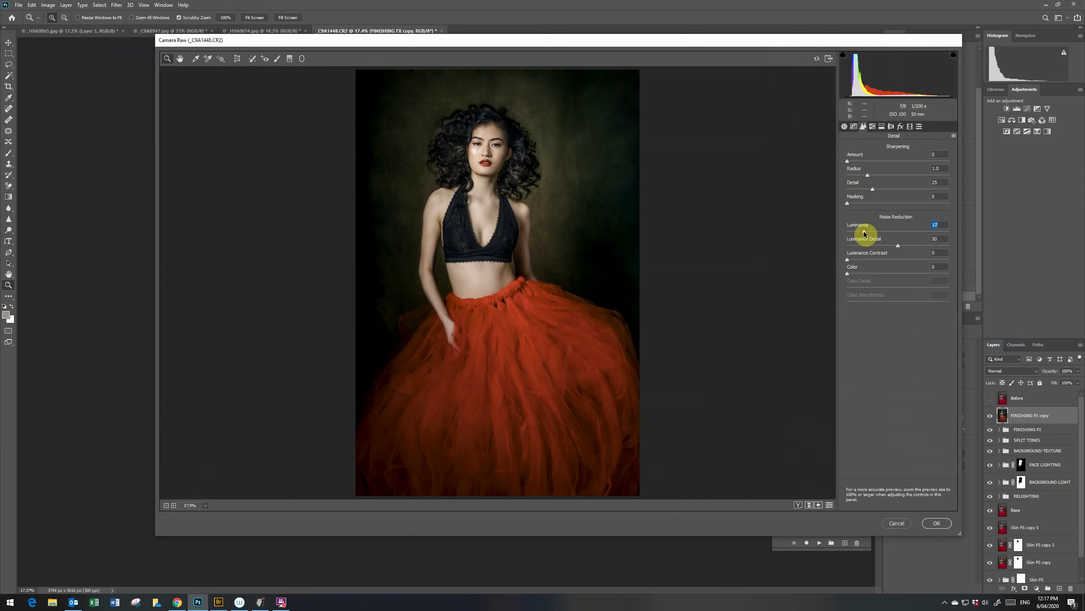
Step: Browse the custom colour profile group and preview the Broadway profile
left_click(845, 126)
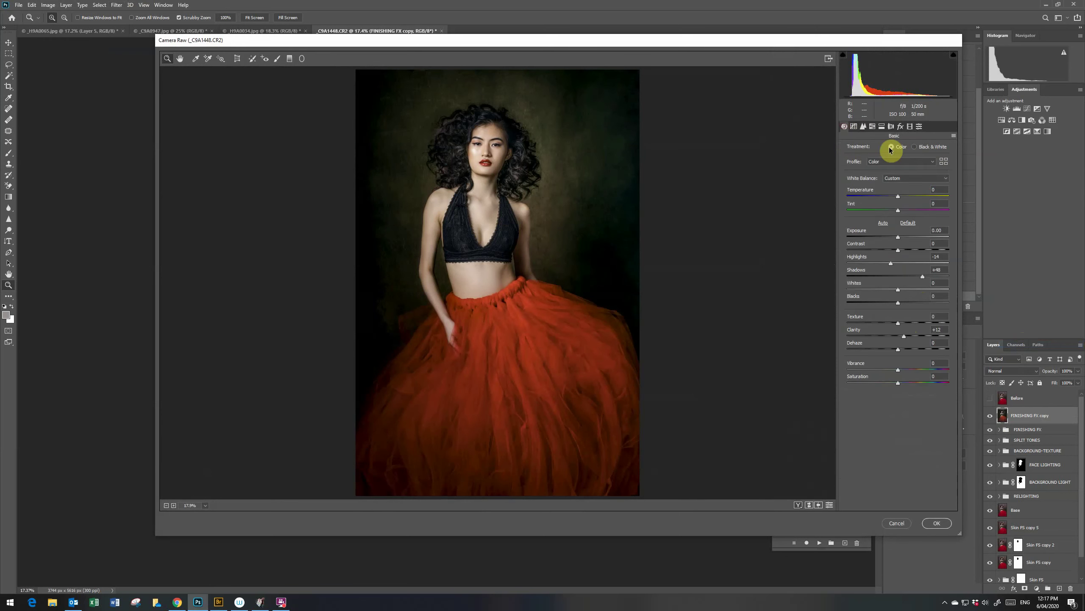
left_click(943, 162)
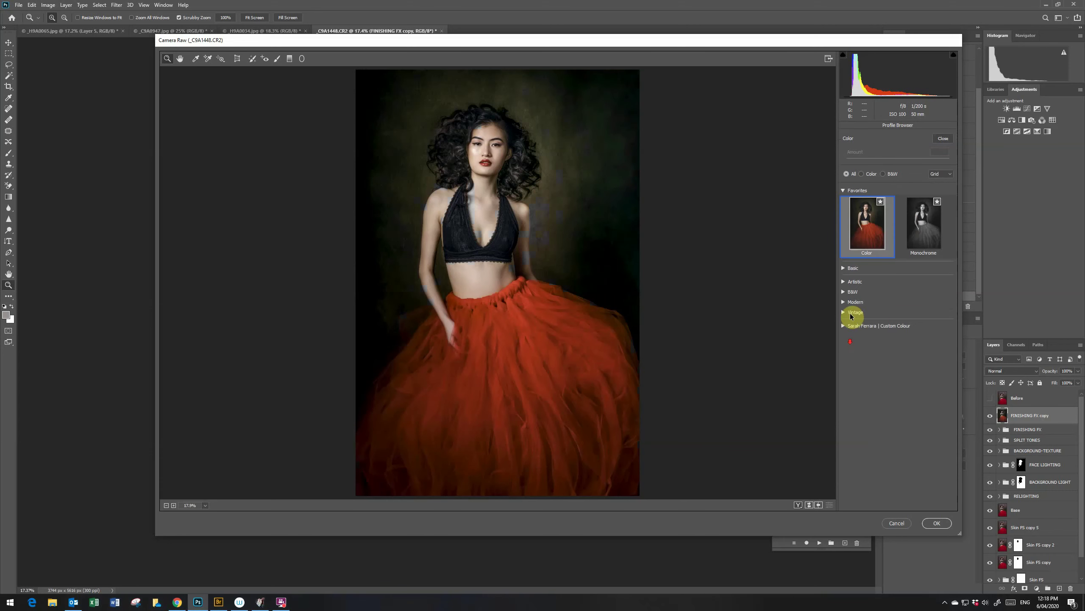
left_click(843, 326)
scroll(867, 293, "down", 5)
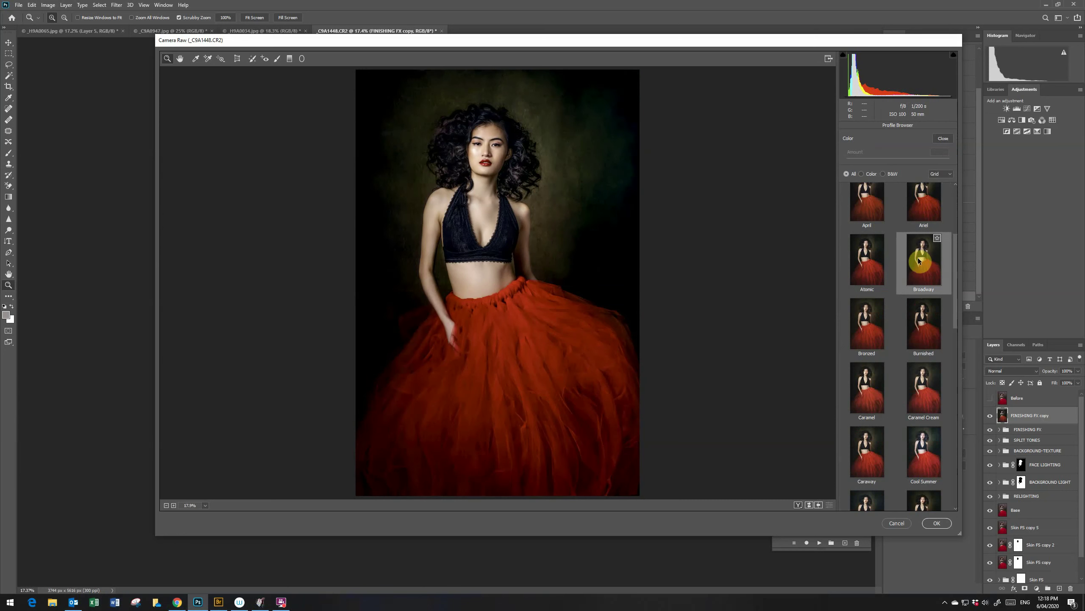
left_click(936, 257)
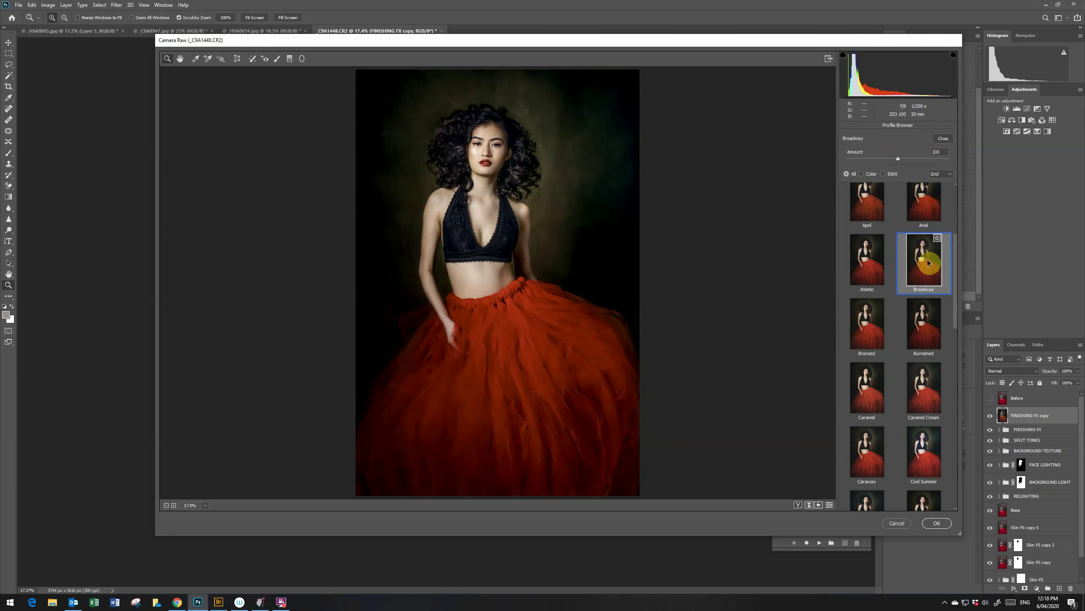
Step: Look through the remaining profiles and keep Regina at Amount 100
scroll(925, 295, "down", 2)
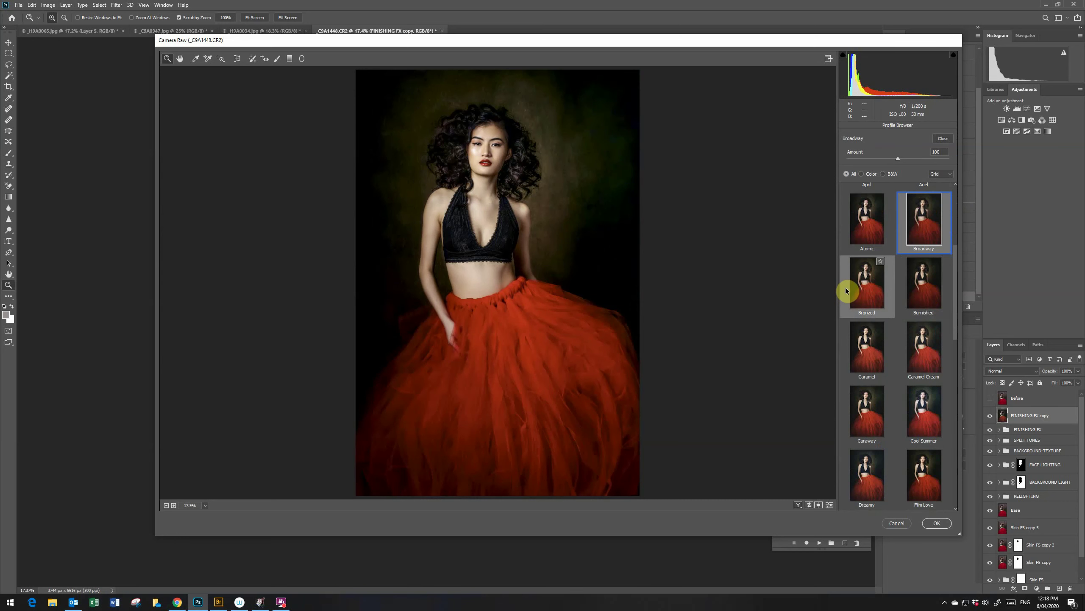
scroll(846, 291, "down", 2)
scroll(873, 292, "down", 2)
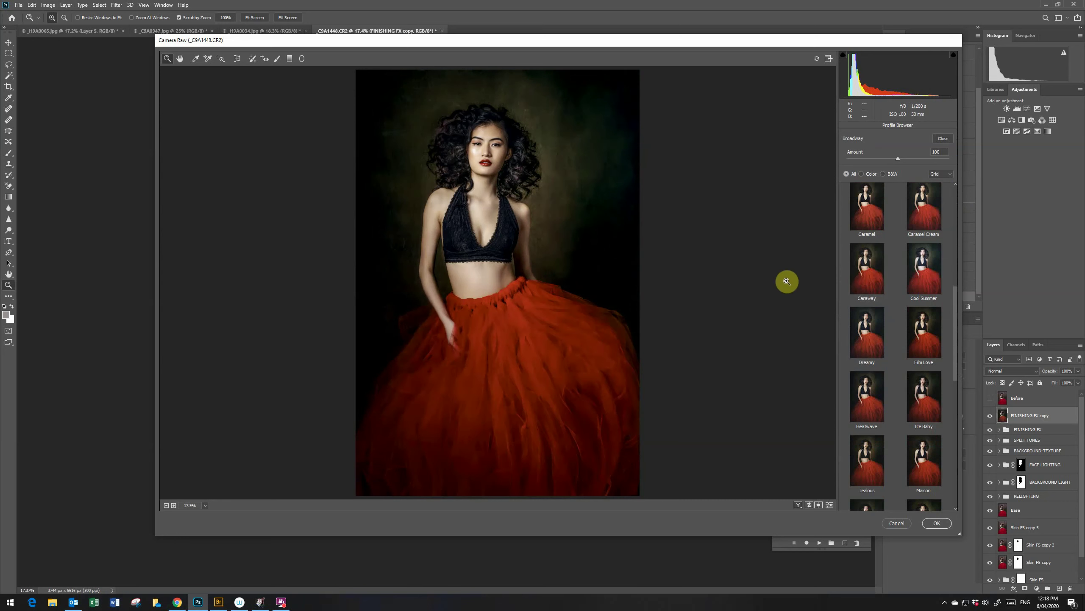
scroll(850, 291, "down", 2)
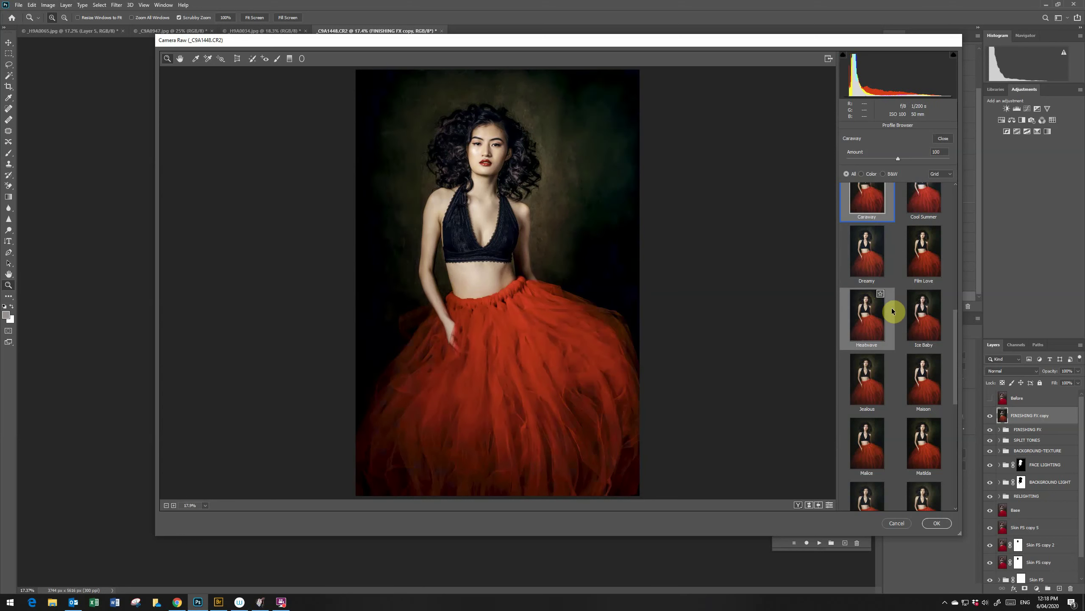
scroll(924, 316, "down", 3)
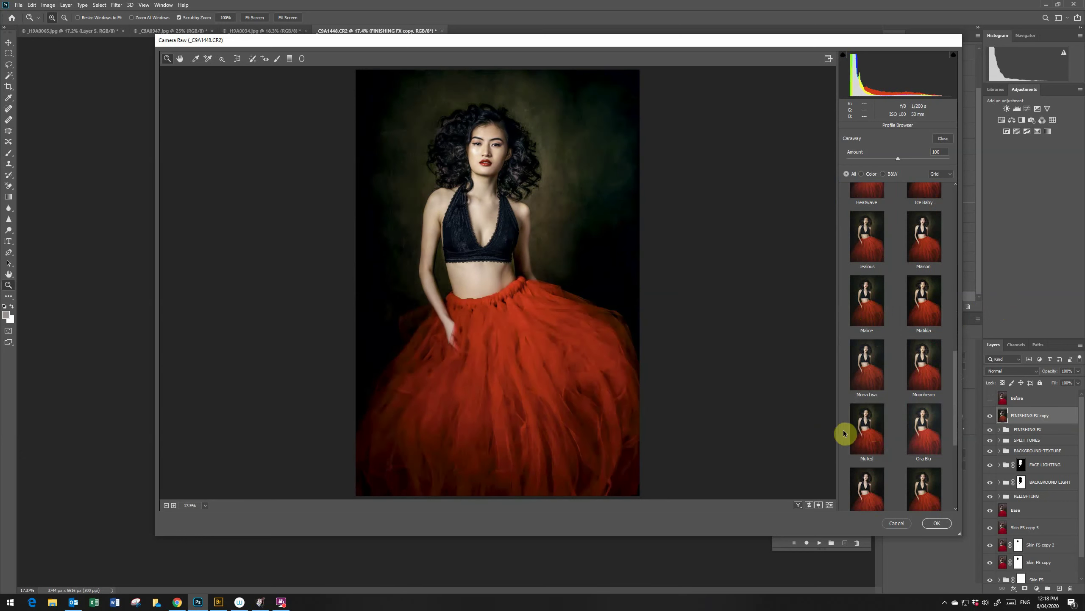
scroll(846, 432, "down", 1)
scroll(849, 431, "down", 2)
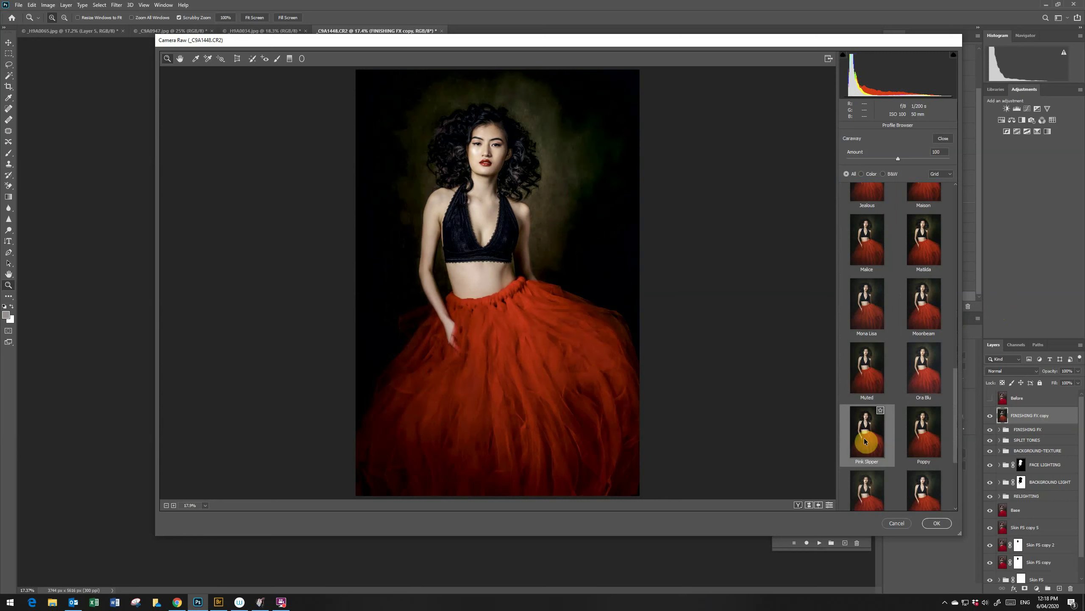
scroll(865, 447, "down", 3)
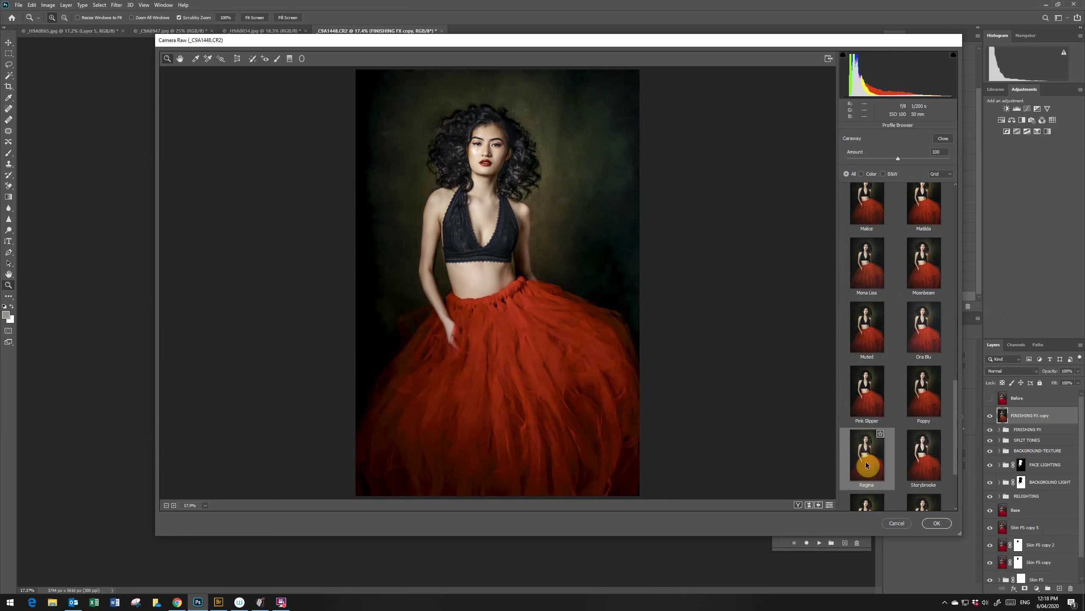
scroll(859, 457, "down", 3)
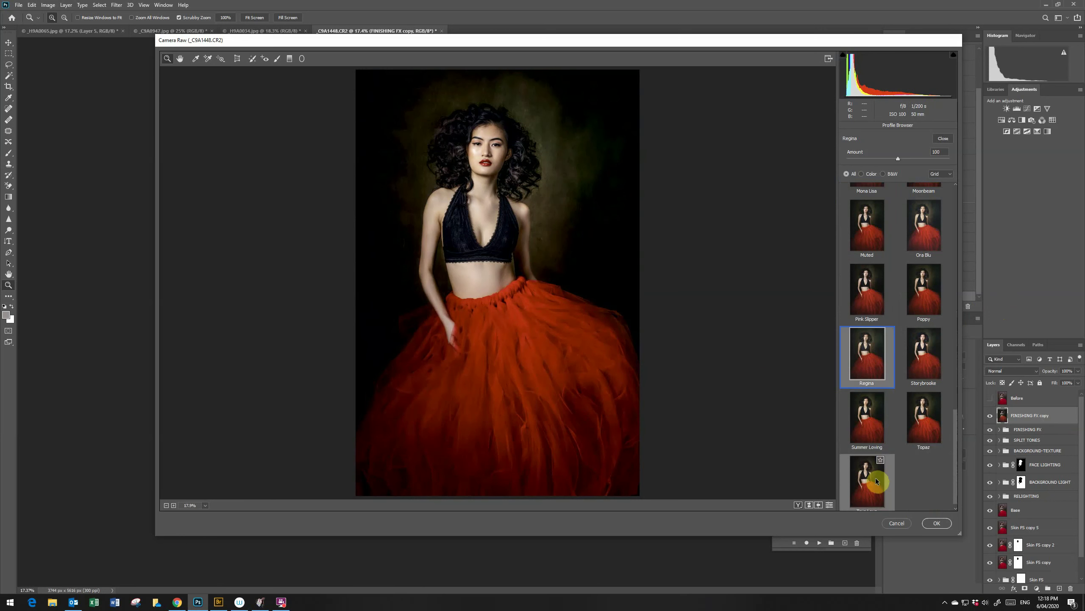
left_click(943, 138)
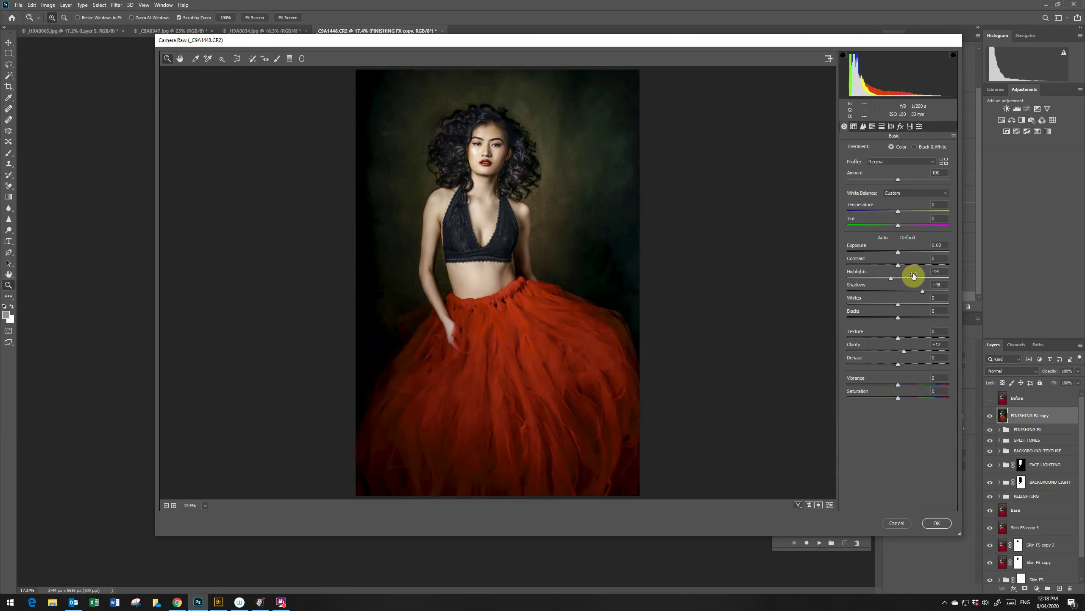
Step: Zoom in on the face and raise Texture to +16 and Clarity to +17
left_click(935, 344)
left_click(483, 129)
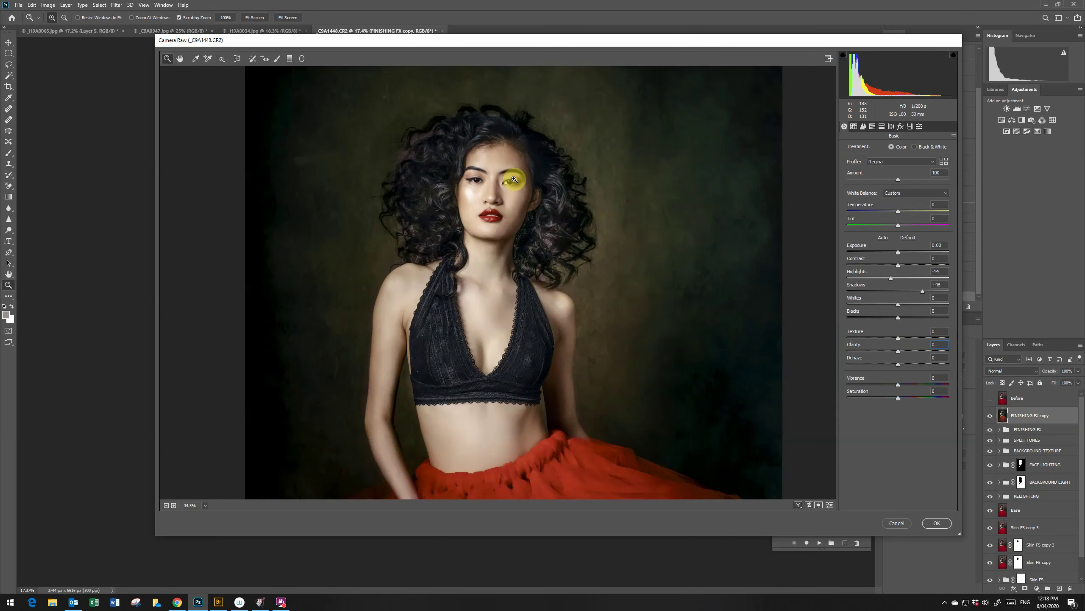
left_click(513, 179)
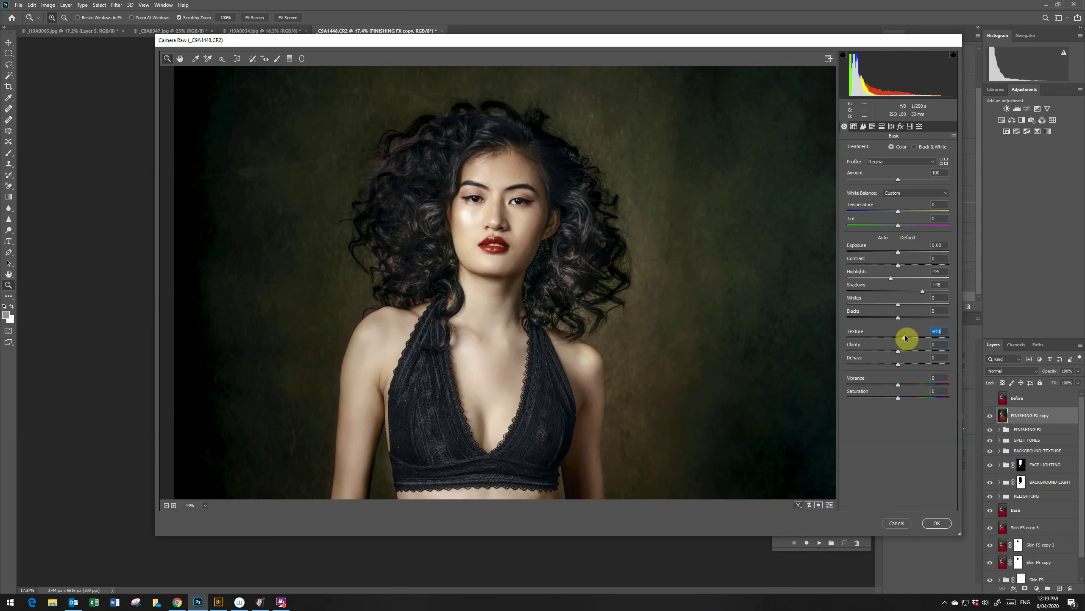
left_click_drag(905, 338, 907, 338)
left_click(909, 351)
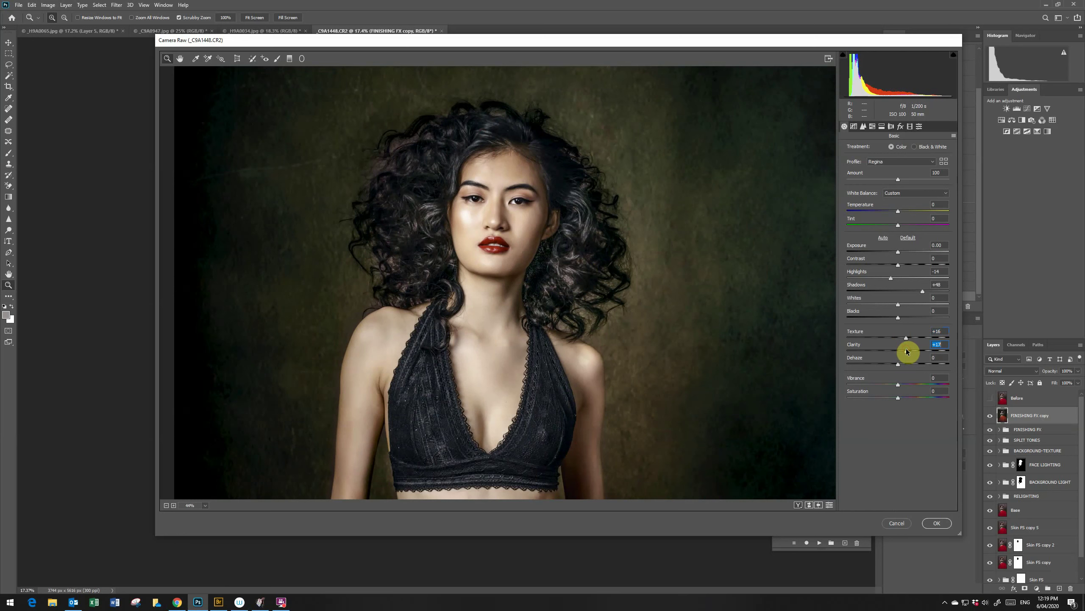
Step: Shift the Yellows hue toward orange in HSL and apply the Camera Raw filter
left_click(863, 126)
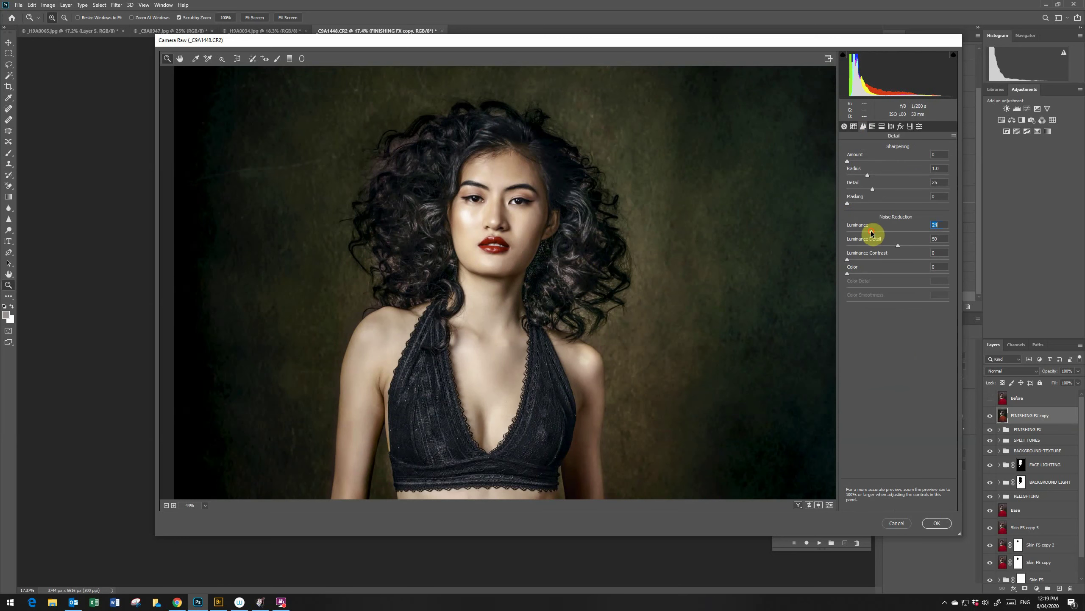
scroll(519, 384, "down", 5)
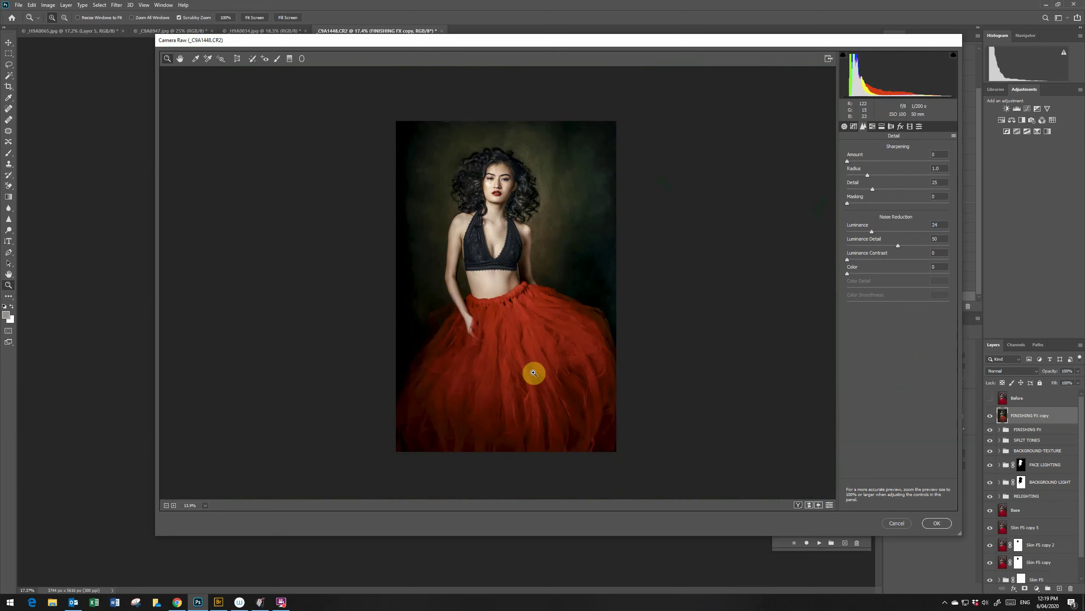
left_click(845, 126)
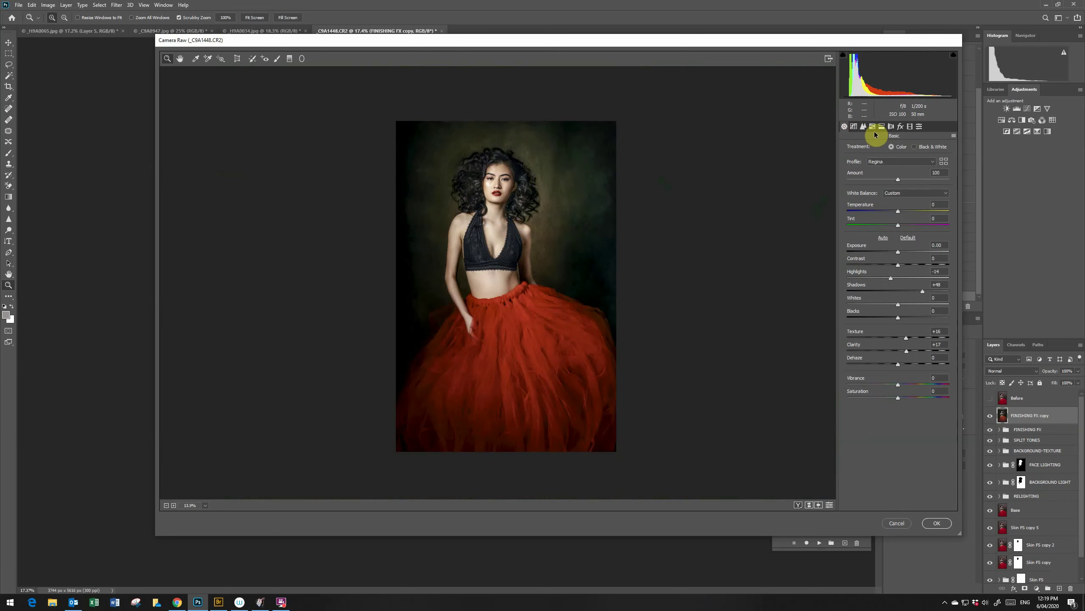
left_click(873, 128)
left_click_drag(899, 208, 879, 214)
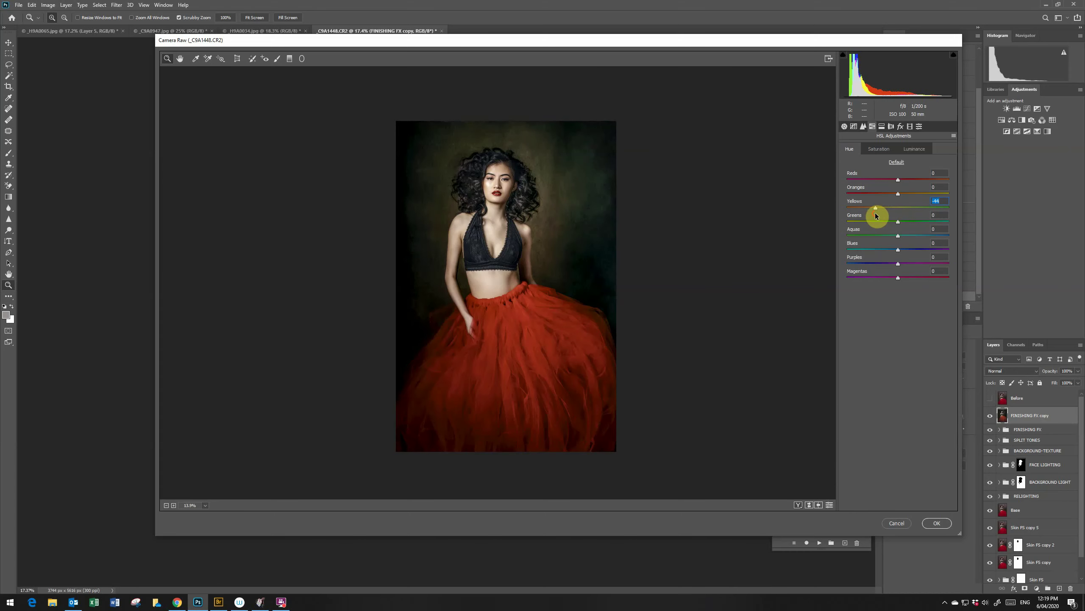
left_click(936, 523)
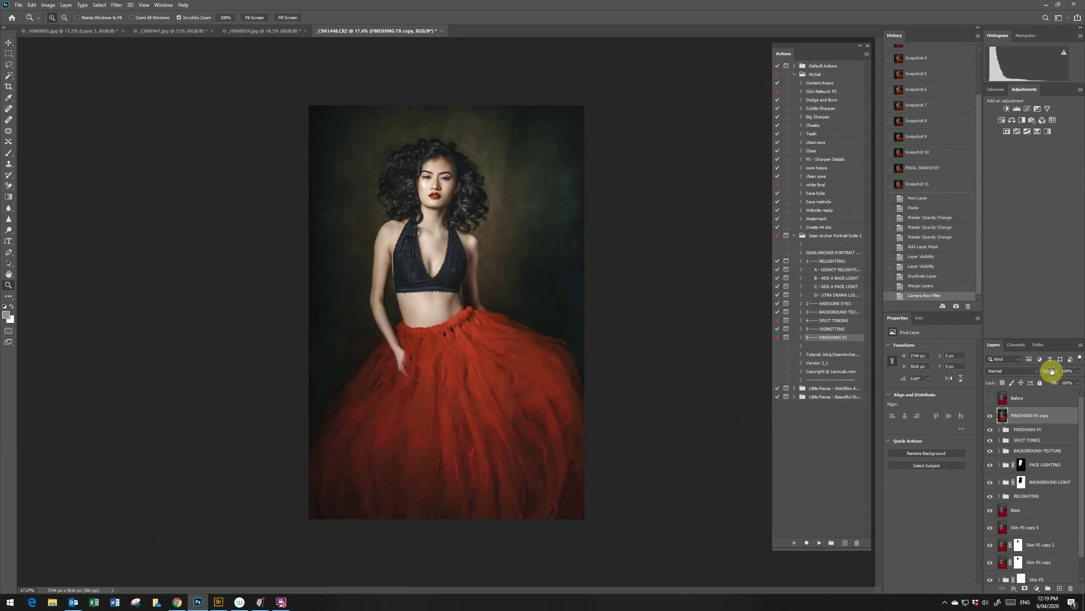
Step: Lower the FINISHING FX copy layer's opacity, comparing against the Before layer
left_click(1079, 372)
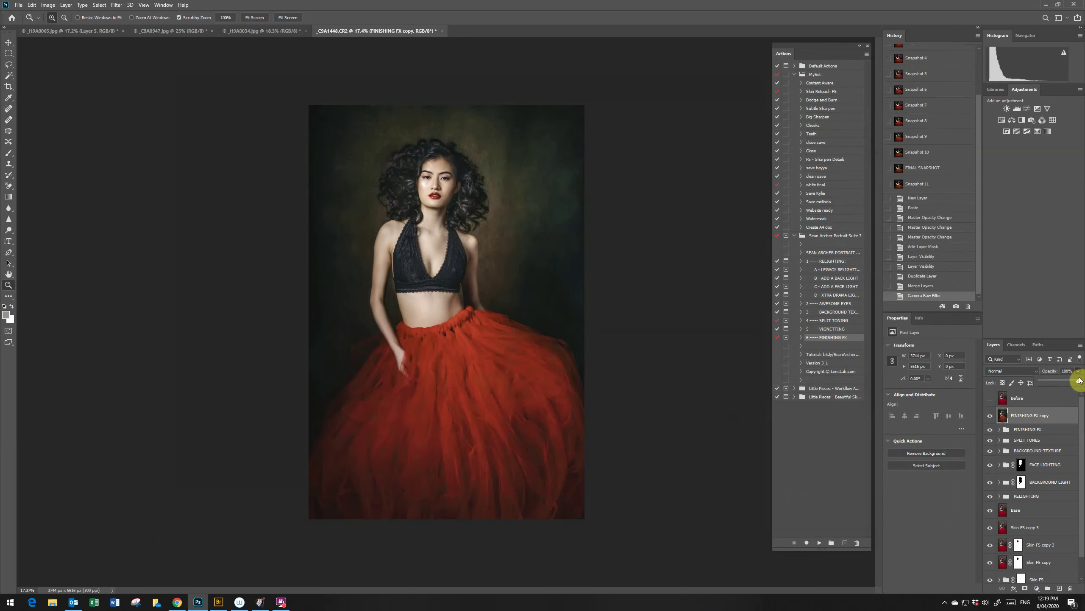
mouse_move(1078, 382)
left_mouse_down()
mouse_move(1059, 385)
mouse_move(1074, 389)
left_mouse_up()
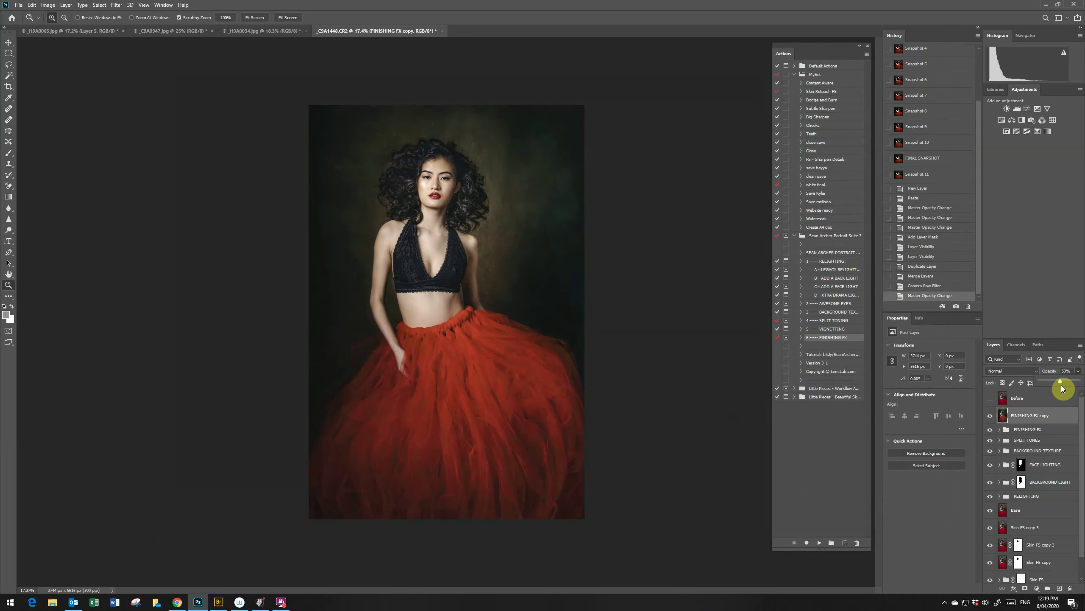
left_click_drag(1060, 388, 1065, 386)
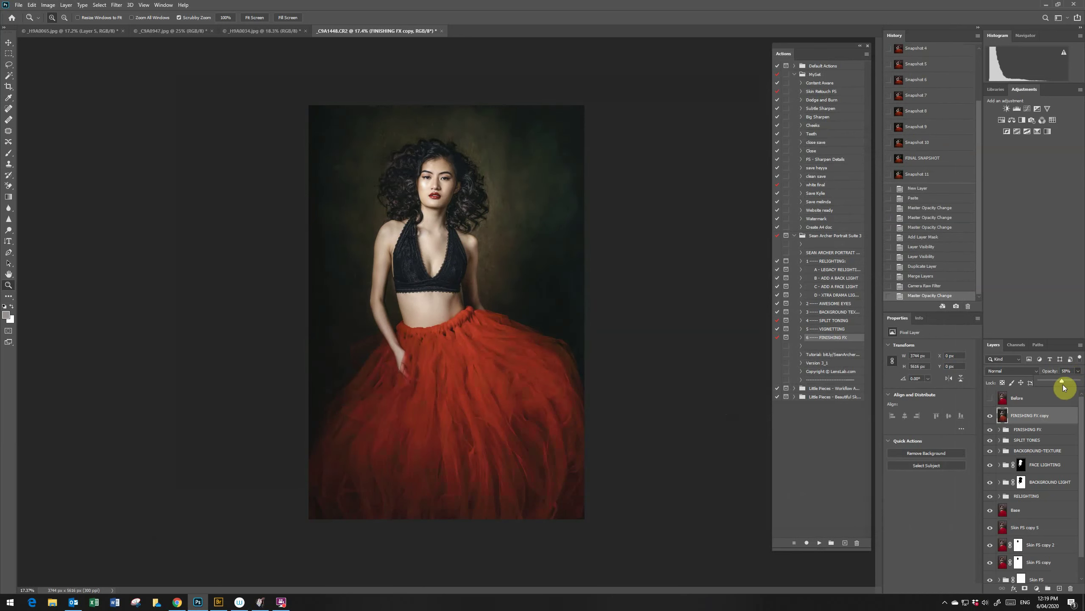
left_click(990, 399)
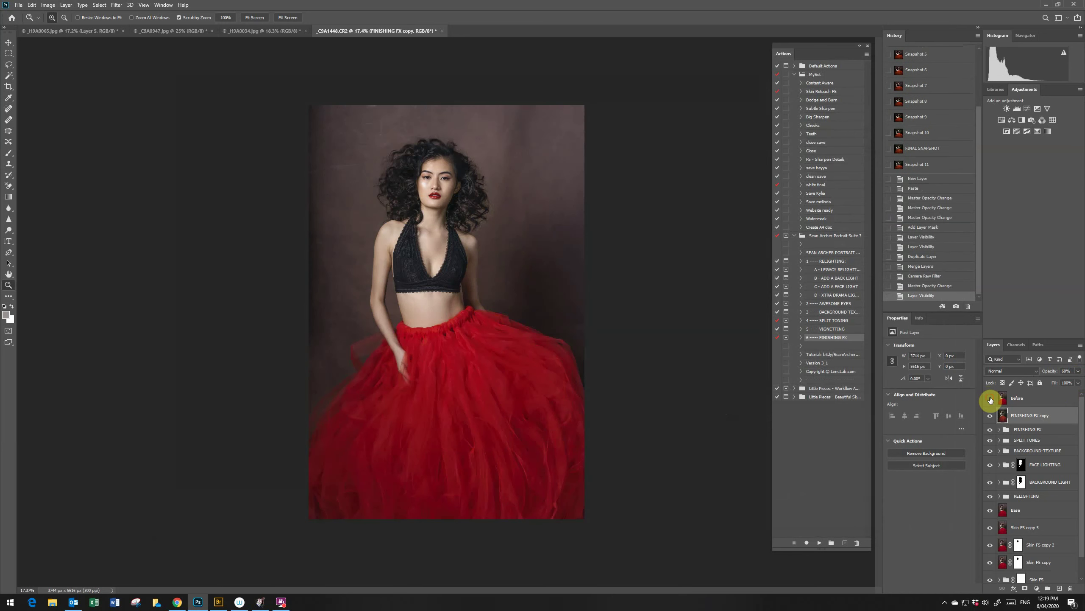
left_click(991, 400)
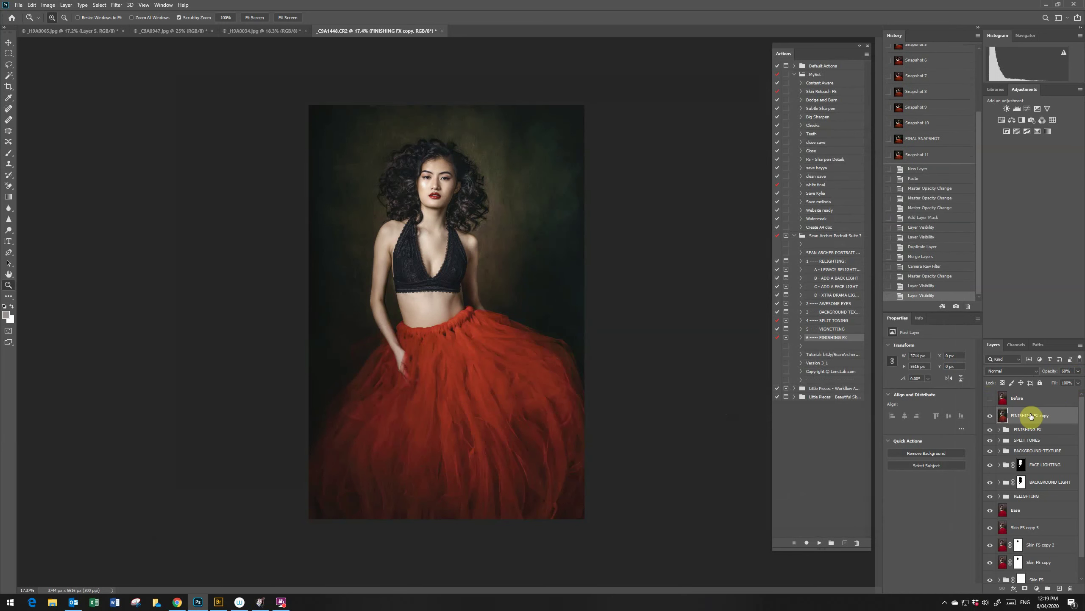
Step: Duplicate all layers and merge the copies into a new FINISHING FX copy 3 layer
scroll(1054, 495, "down", 1)
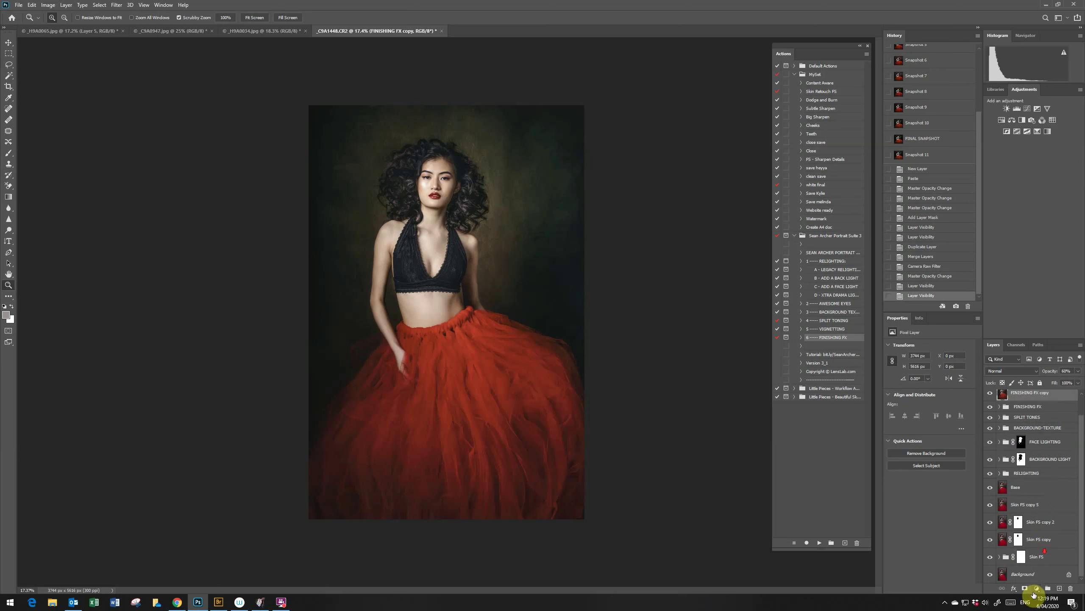
left_click(1032, 576, "shift")
key("ctrl+j")
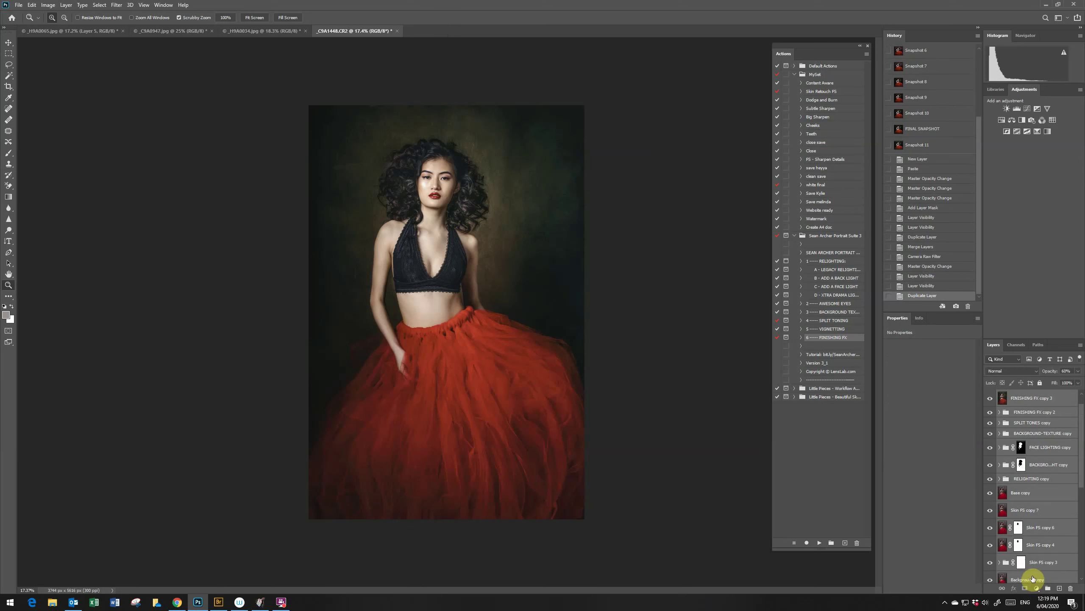
right_click(1024, 395)
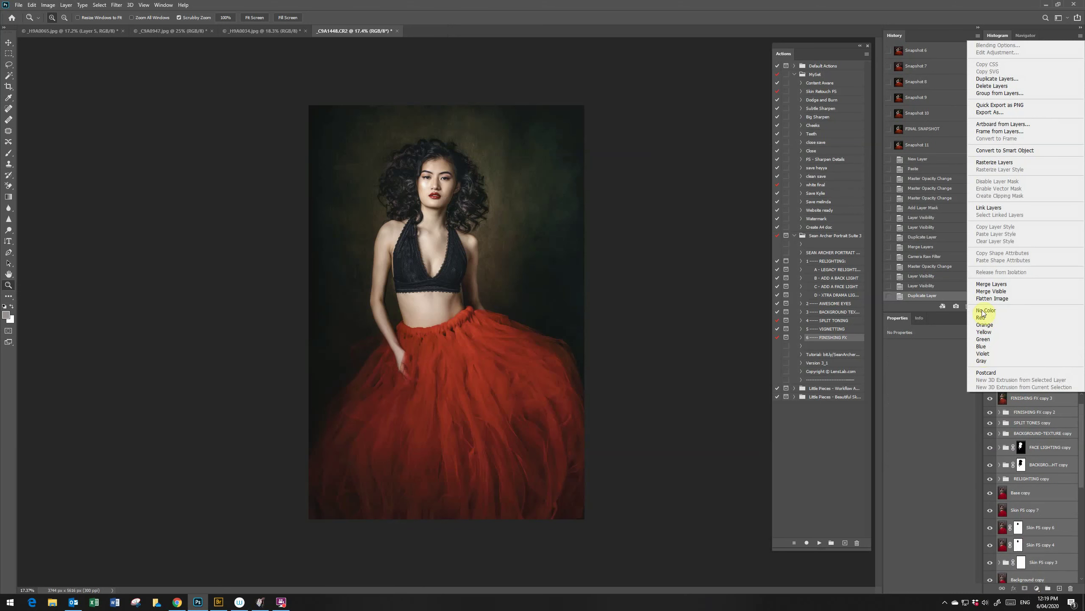
left_click(988, 284)
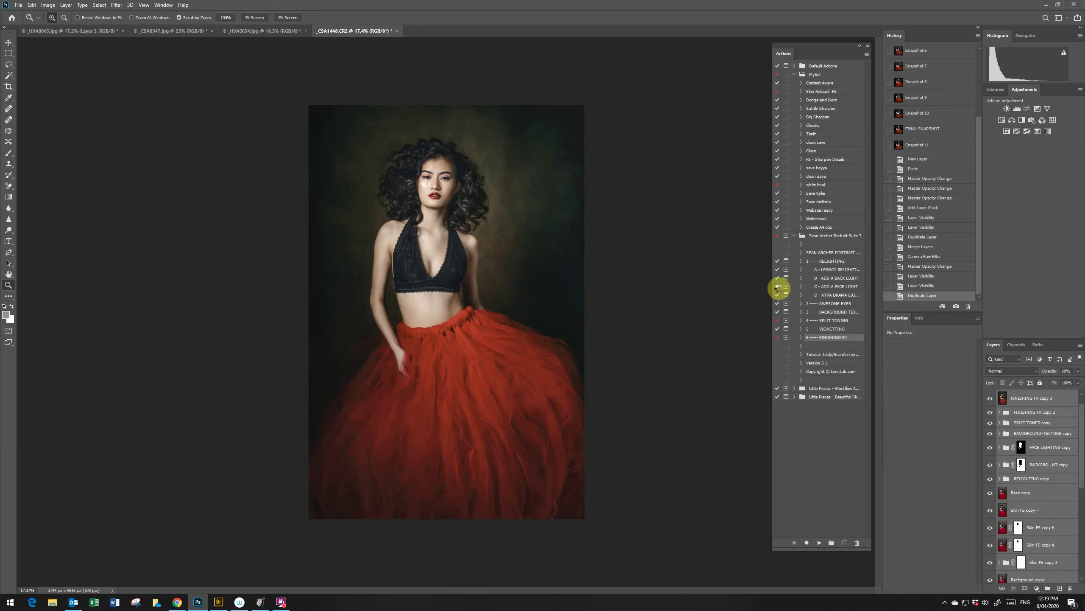
Step: Apply a Camera Raw filter to the merged layer with Highlights -11 and Exposure +0.20
left_click(119, 6)
left_click(127, 57)
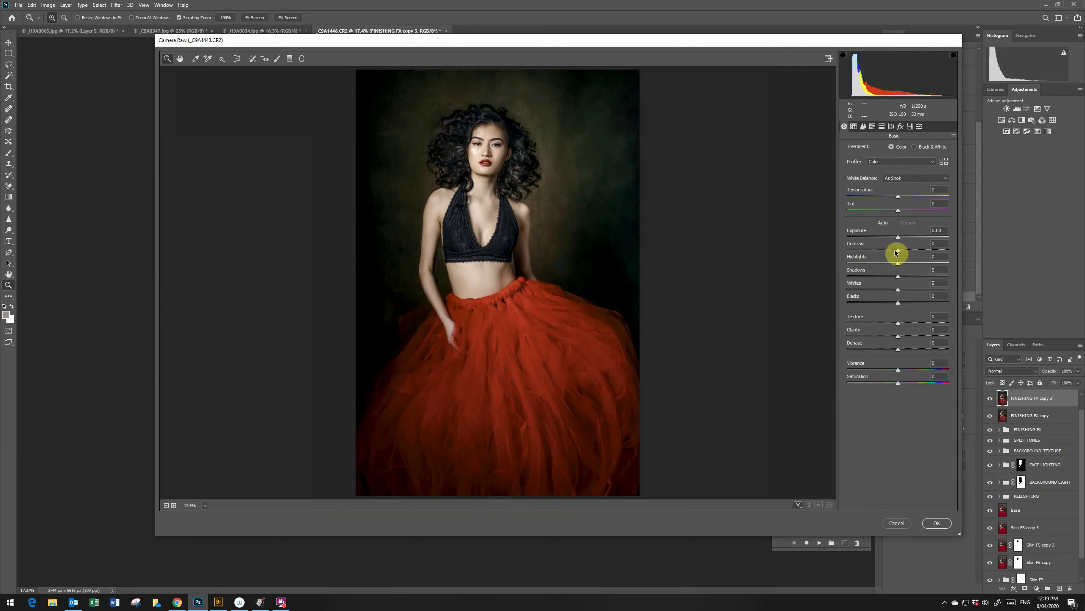
left_click(893, 263)
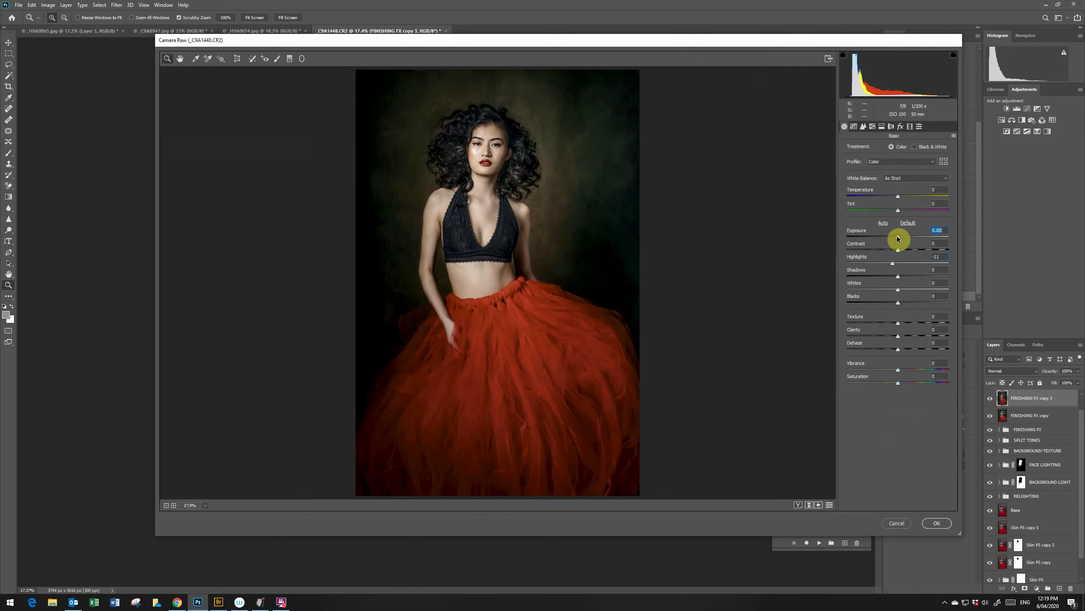
left_click_drag(898, 238, 901, 239)
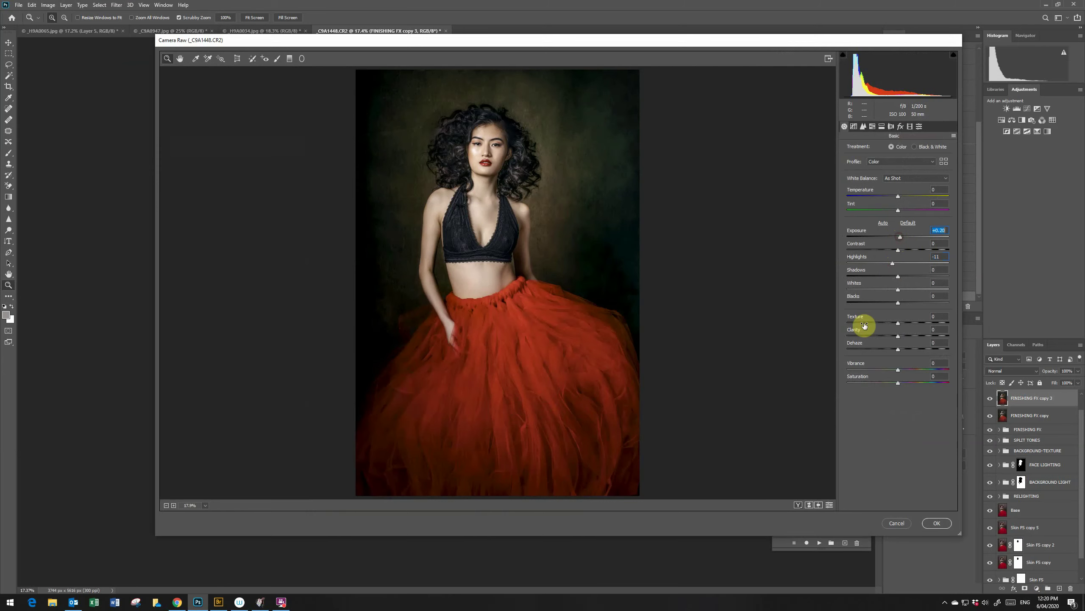
left_click(939, 523)
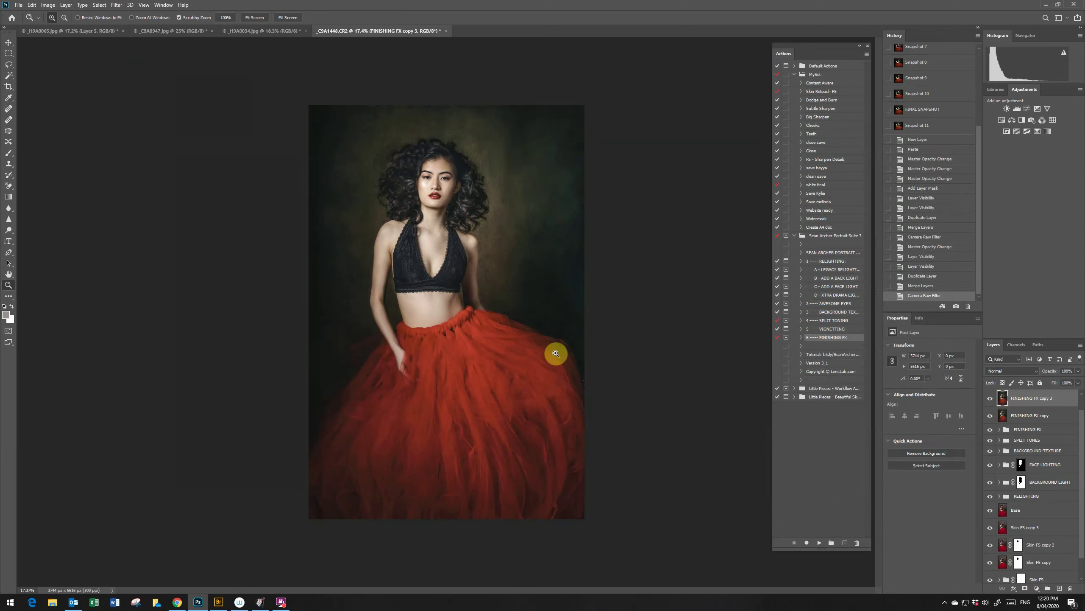
Step: Liquify the red skirt with a 1500 Forward Warp brush, pushing folds and edges outward
left_click(119, 6)
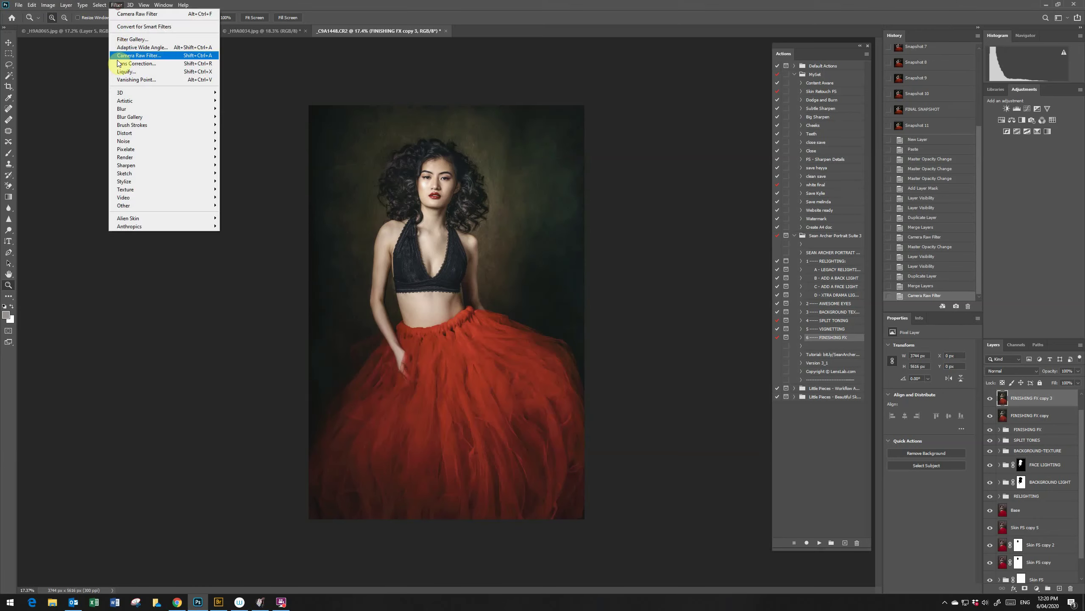
left_click(128, 71)
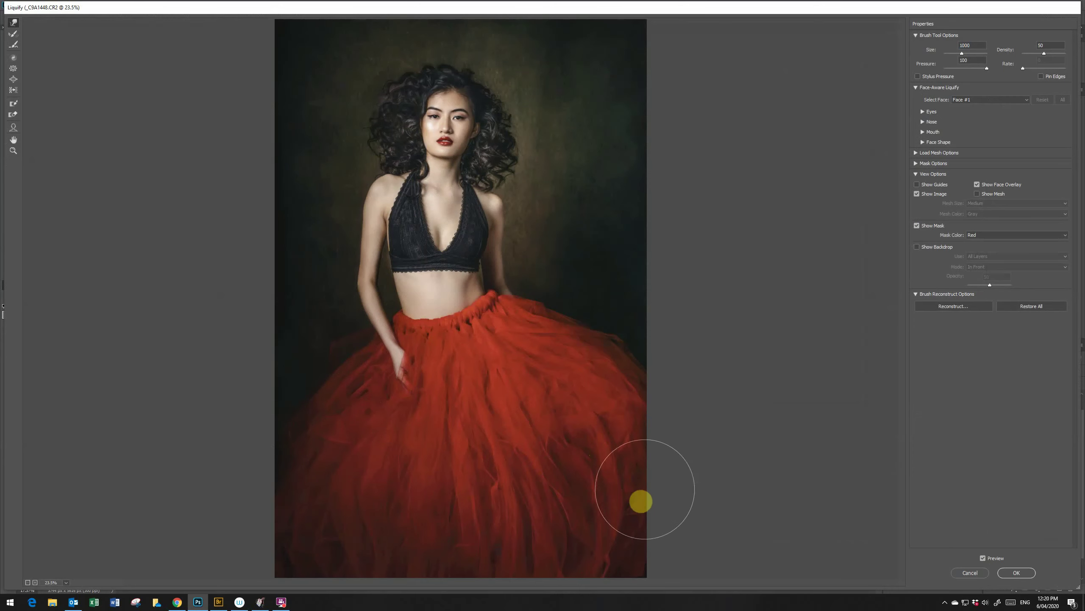
key("alt")
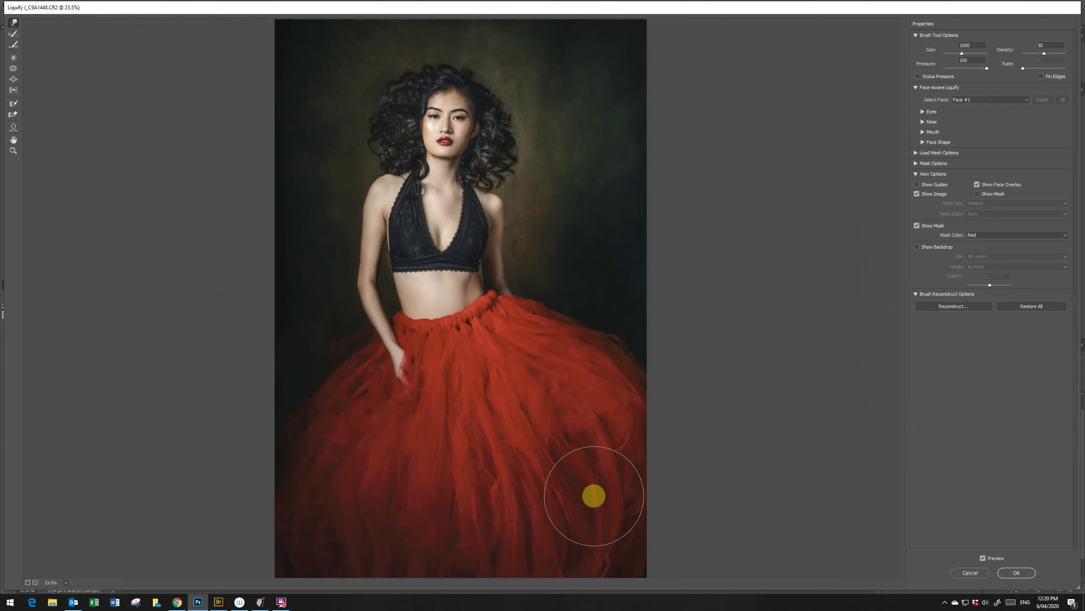
left_click_drag(509, 475, 575, 513)
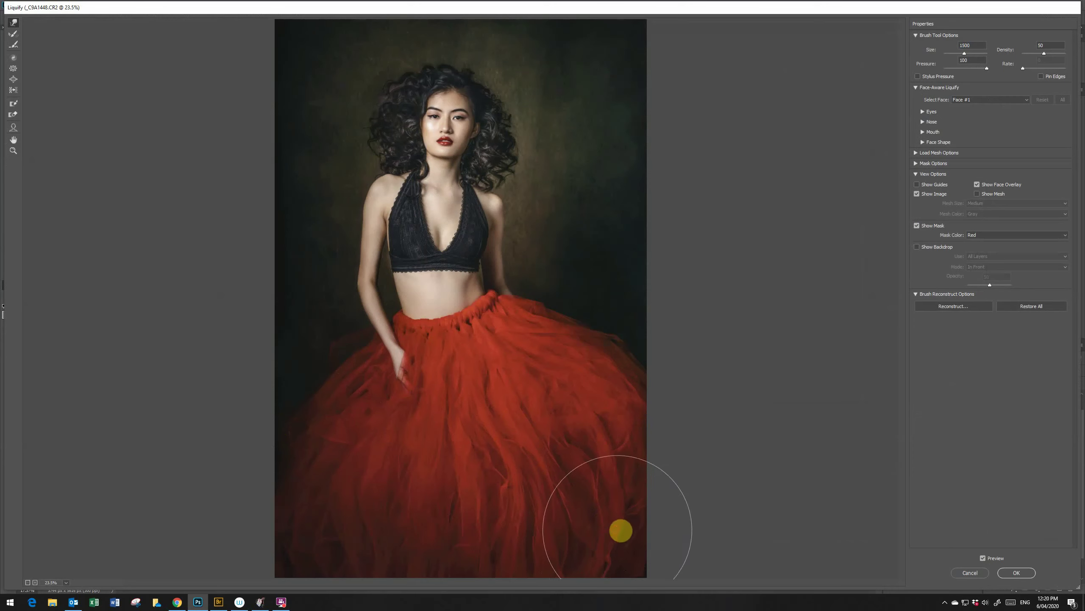
left_click_drag(634, 547, 540, 502)
left_click_drag(408, 513, 619, 392)
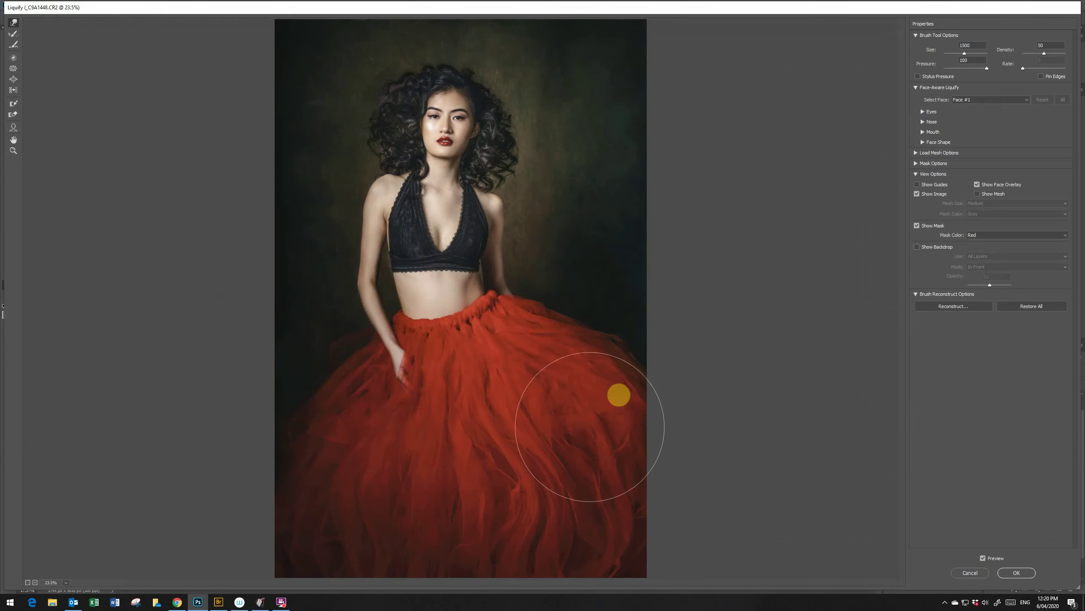
mouse_move(288, 388)
left_mouse_down()
mouse_move(268, 444)
mouse_move(327, 356)
mouse_move(485, 574)
mouse_move(300, 514)
left_mouse_up()
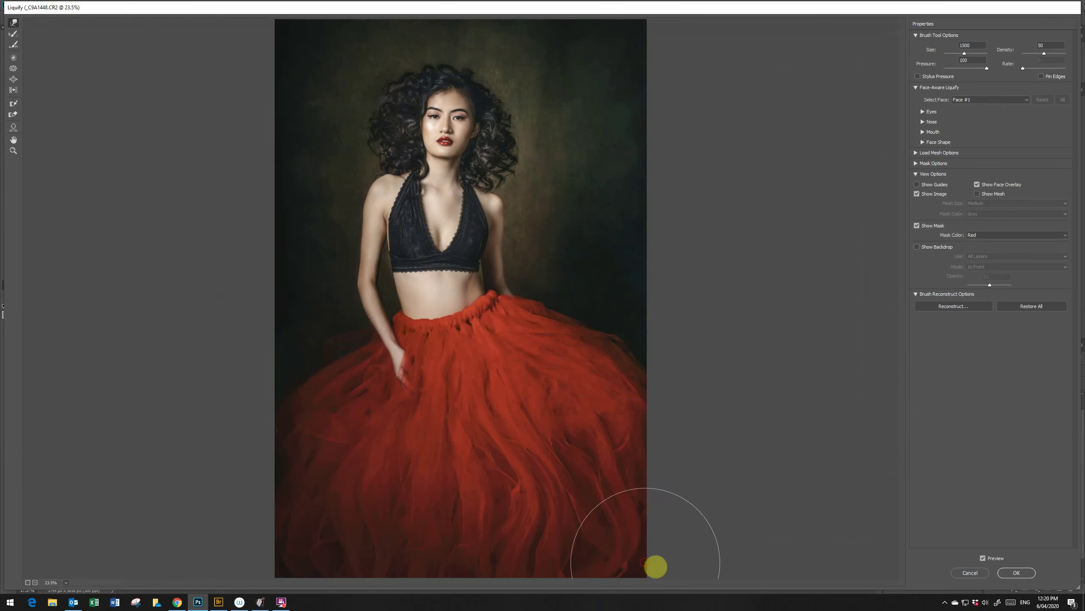
mouse_move(654, 565)
left_mouse_down()
mouse_move(579, 403)
mouse_move(605, 371)
mouse_move(596, 351)
mouse_move(630, 337)
mouse_move(605, 352)
left_mouse_up()
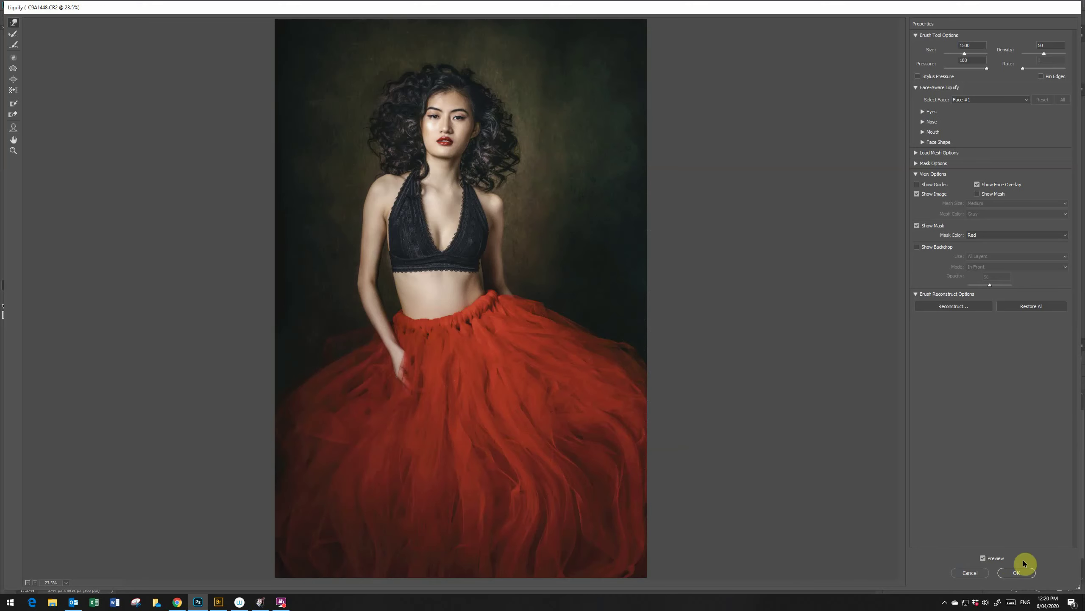
left_click(1016, 573)
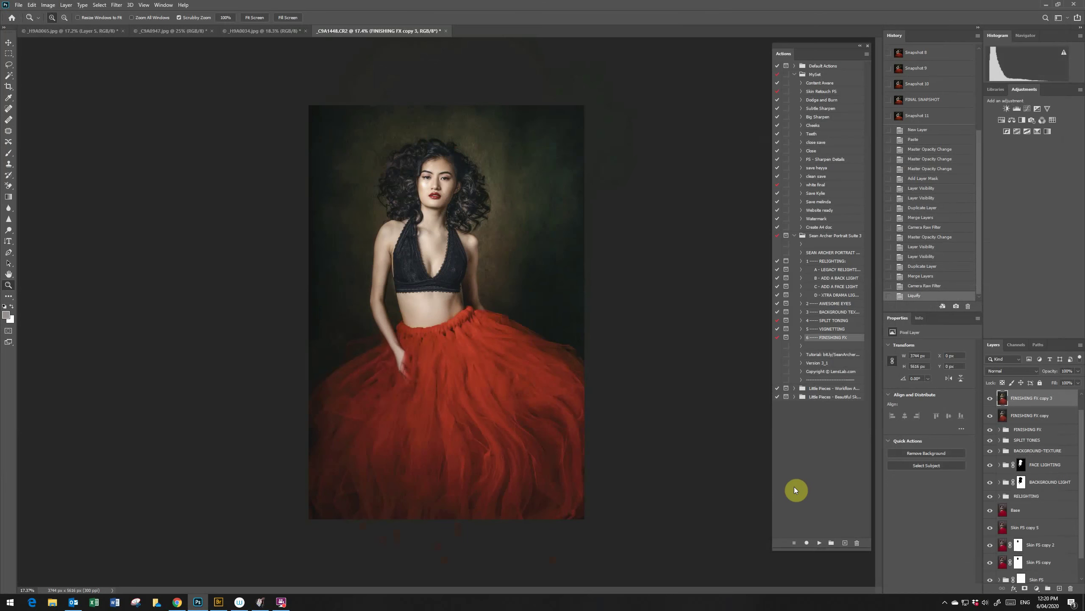